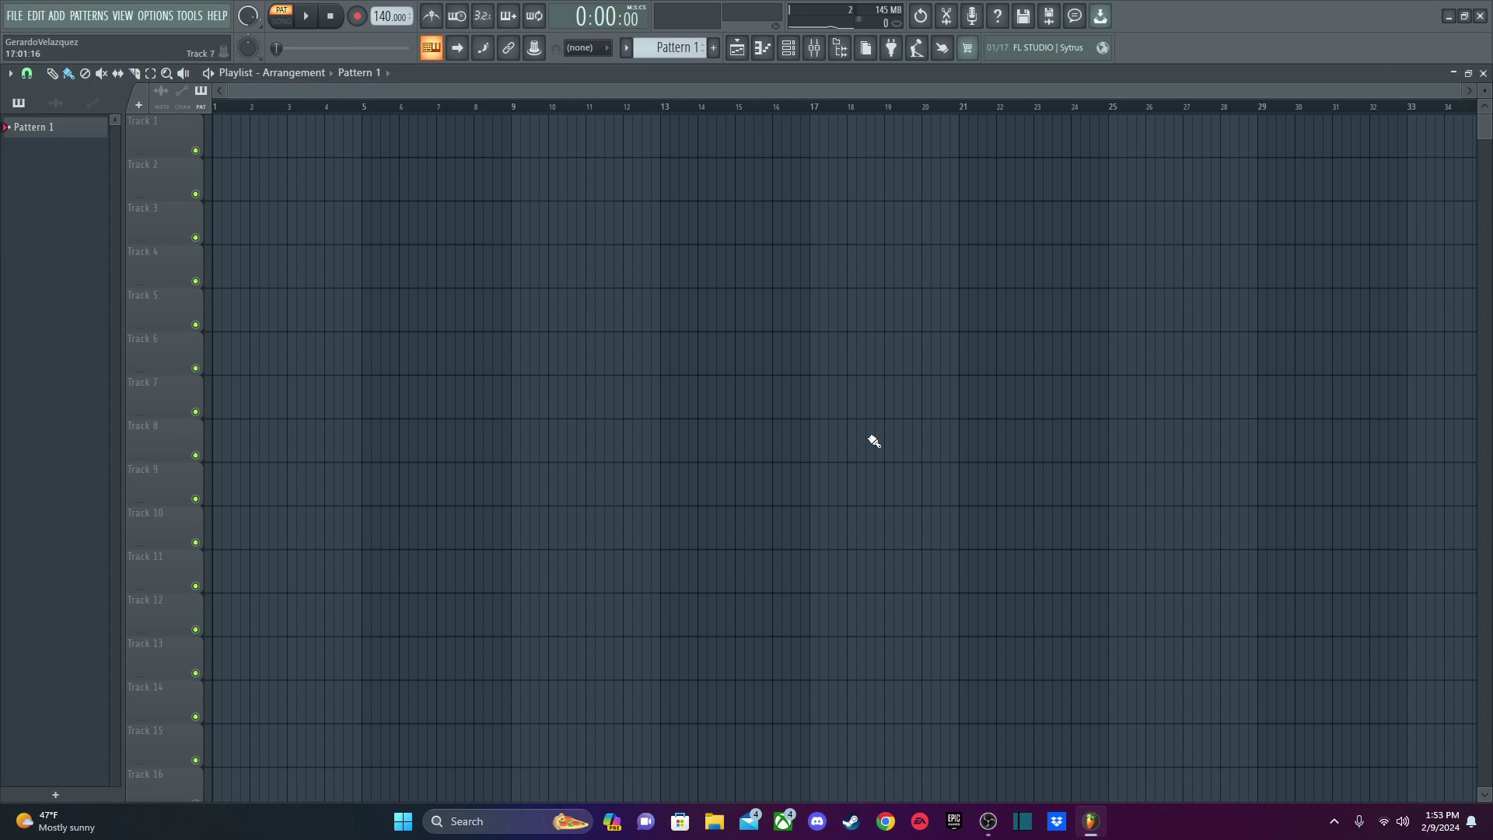
Show the channel rack and replace its Sampler channel with the Sytrus synthesizer.
key("e")
left_click(431, 48)
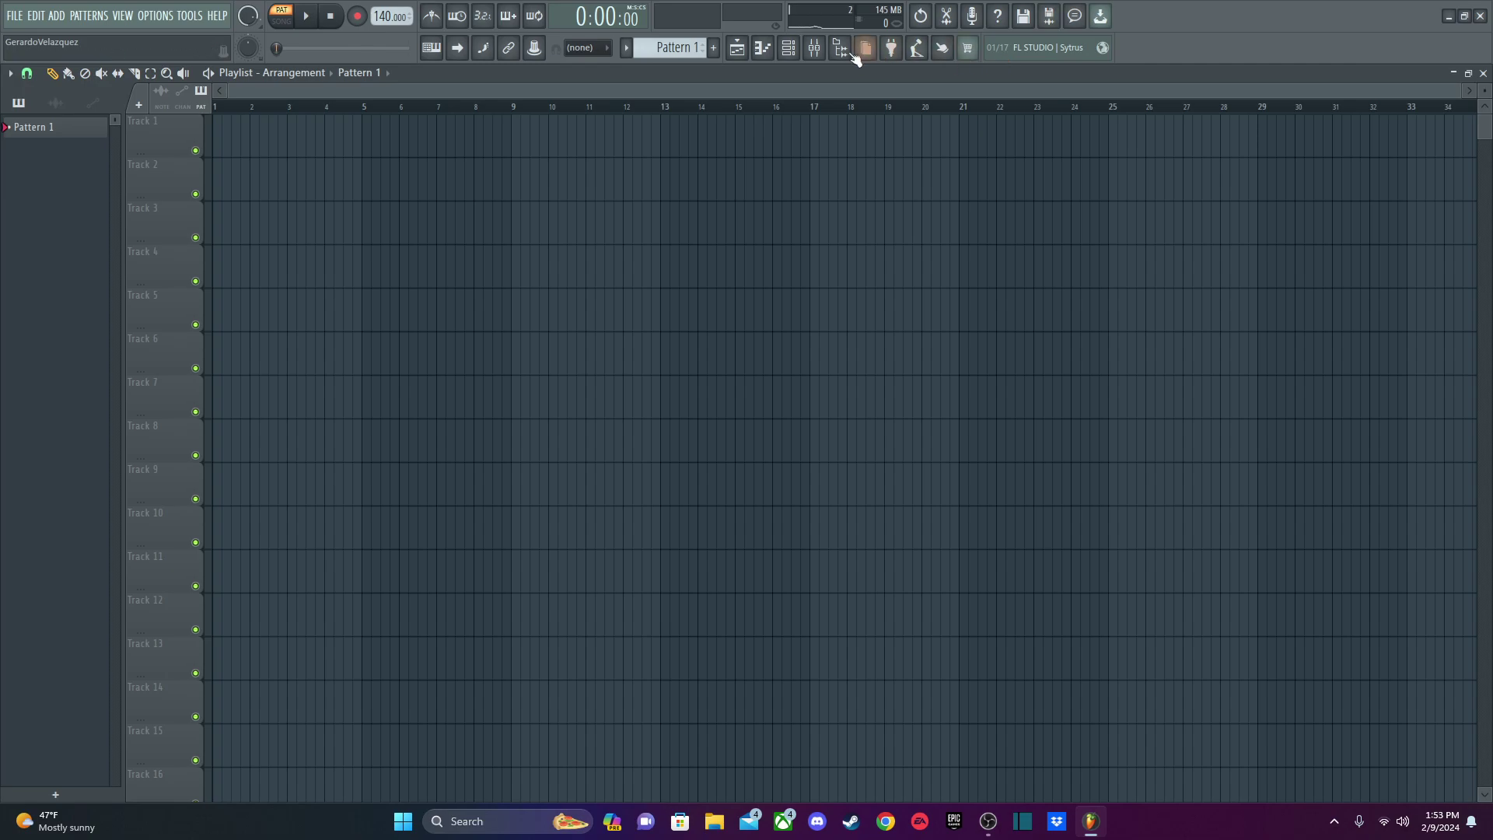
left_click(790, 49)
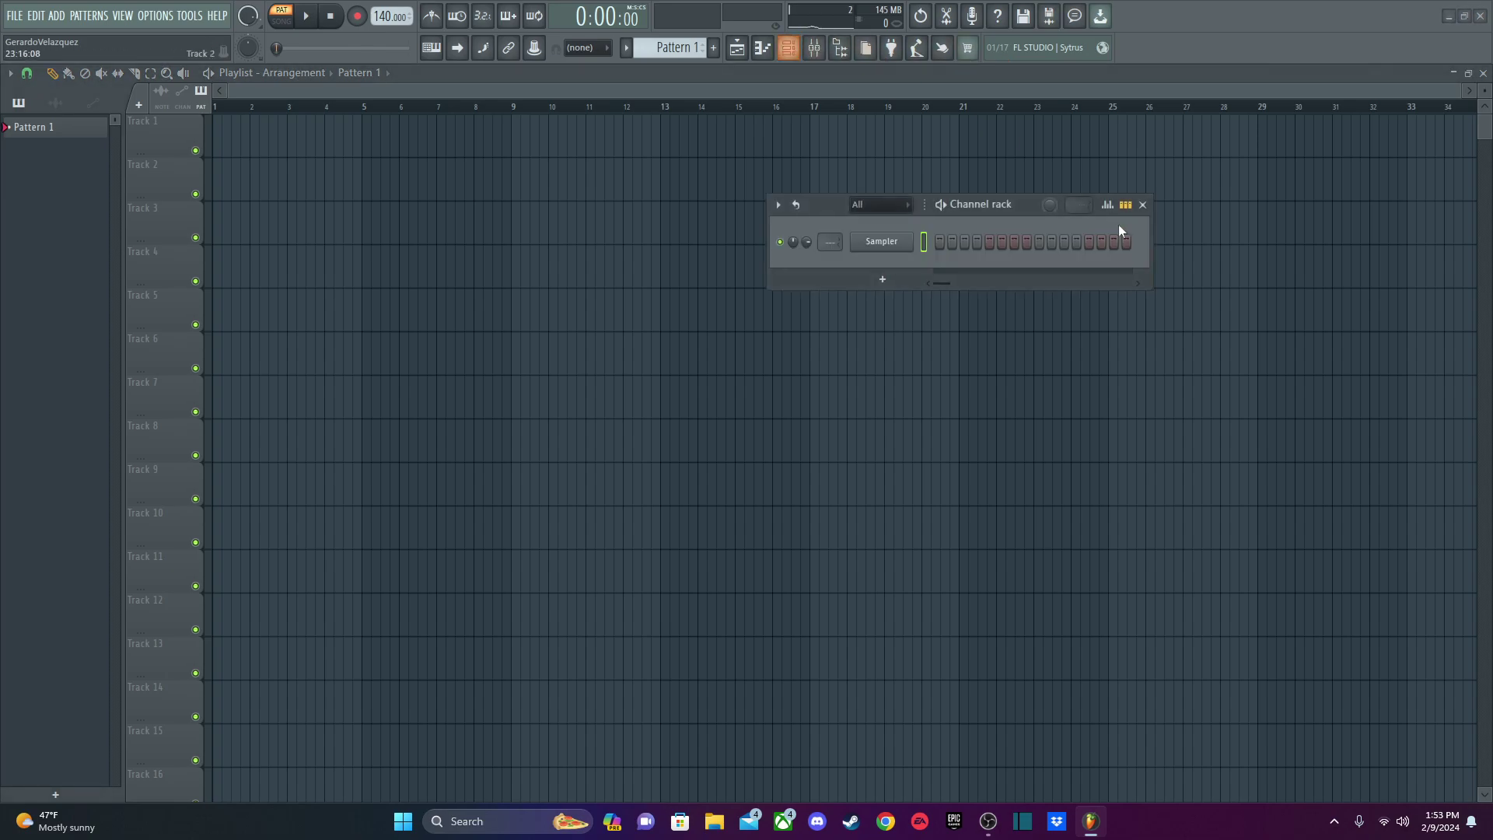
right_click(895, 243)
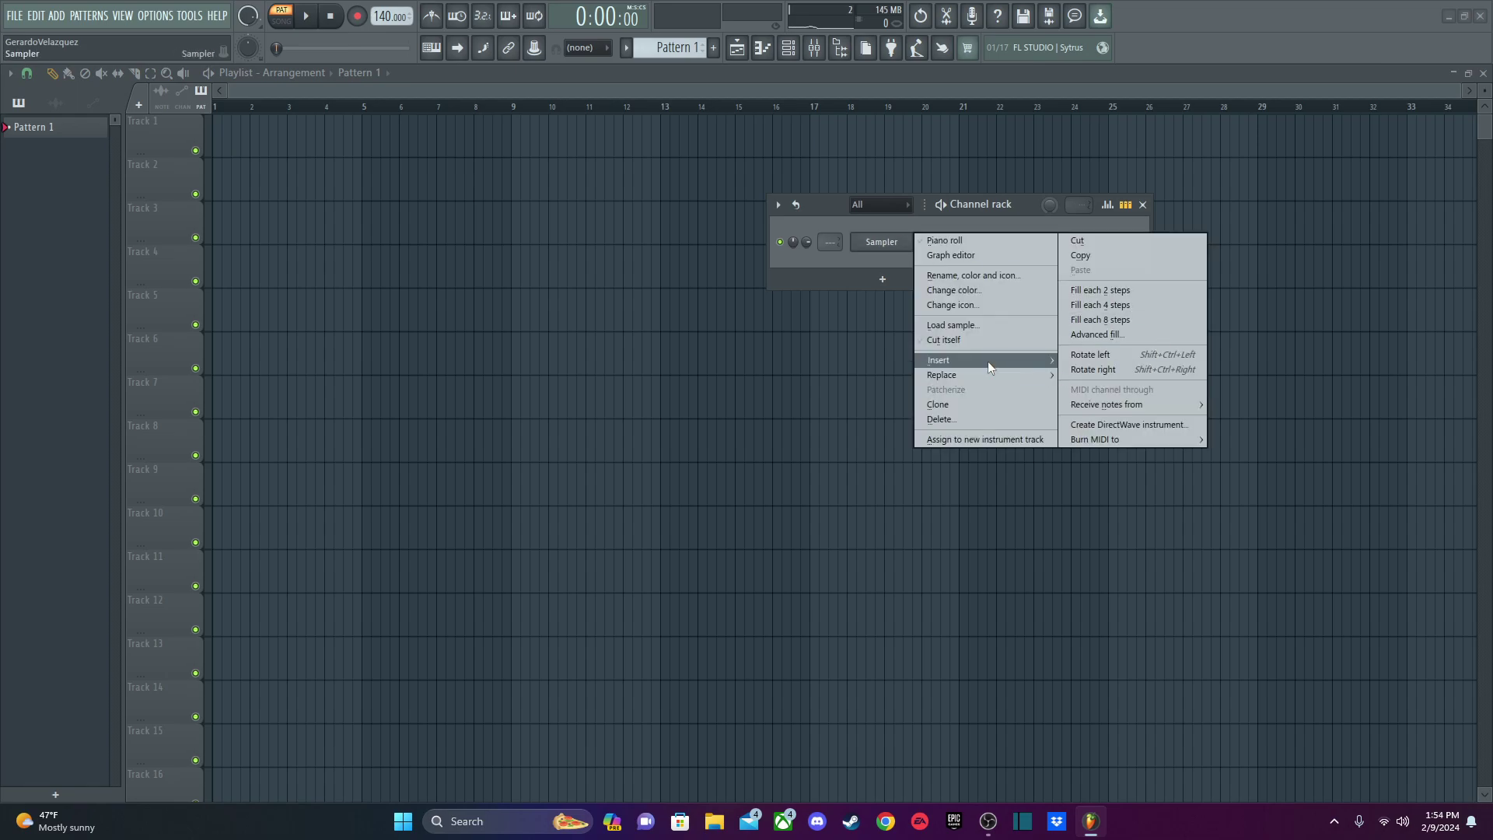
mouse_move(989, 362)
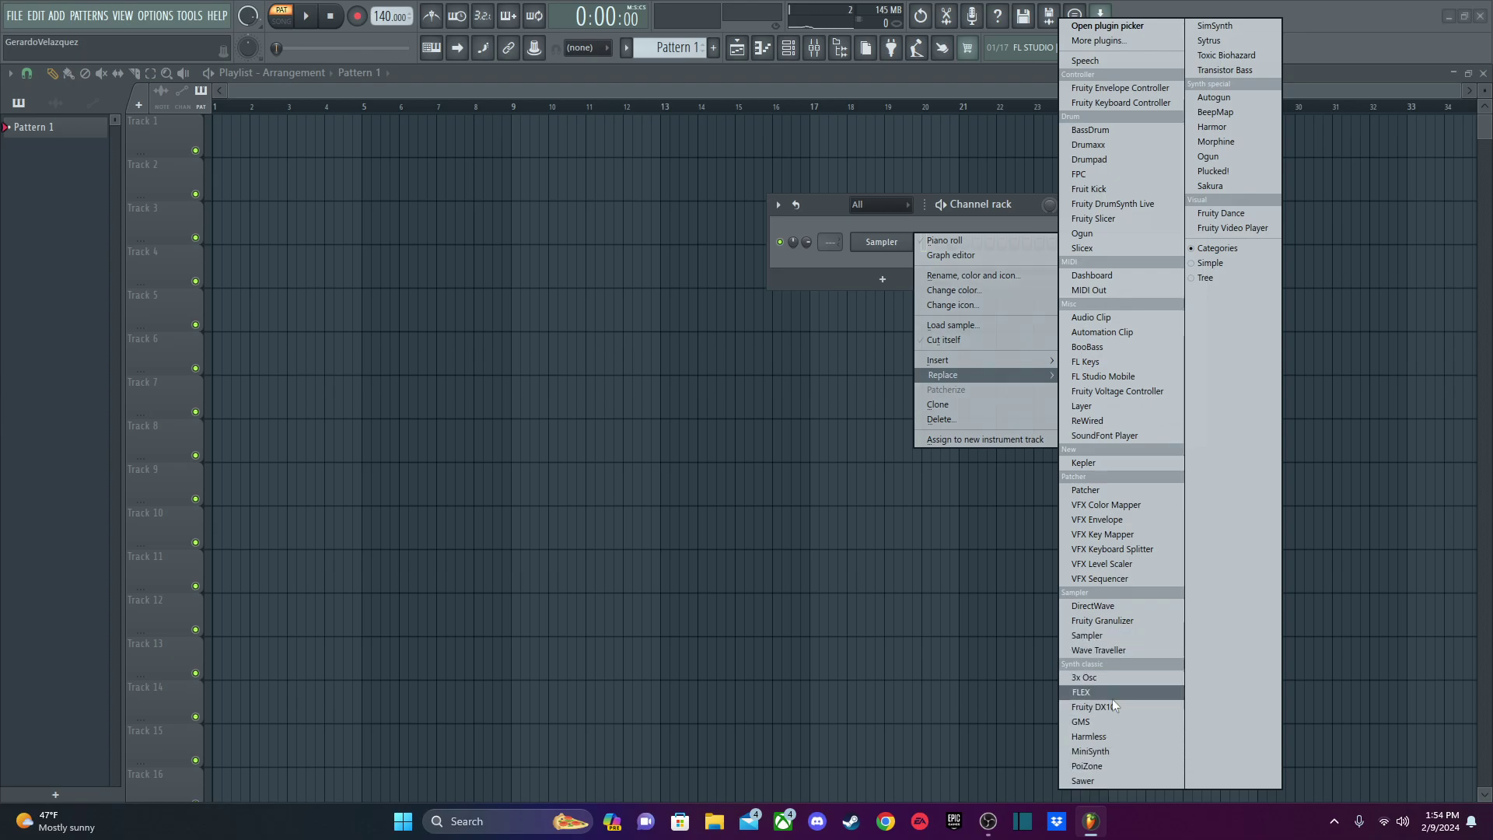
left_click(1212, 40)
Add a GMS channel below Sytrus and move the channel rack clear of the instrument windows.
left_click(883, 280)
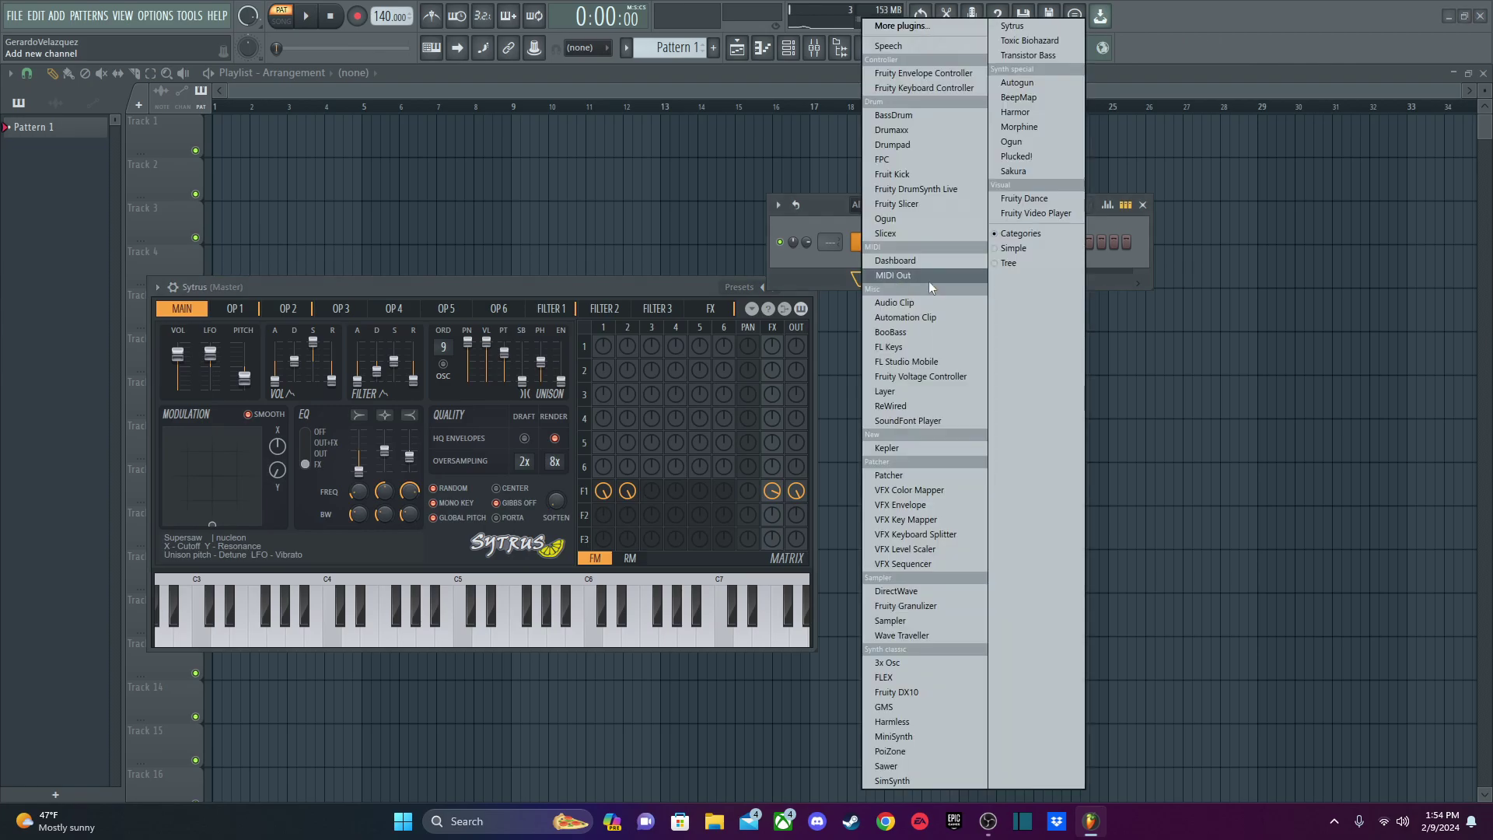
left_click(902, 708)
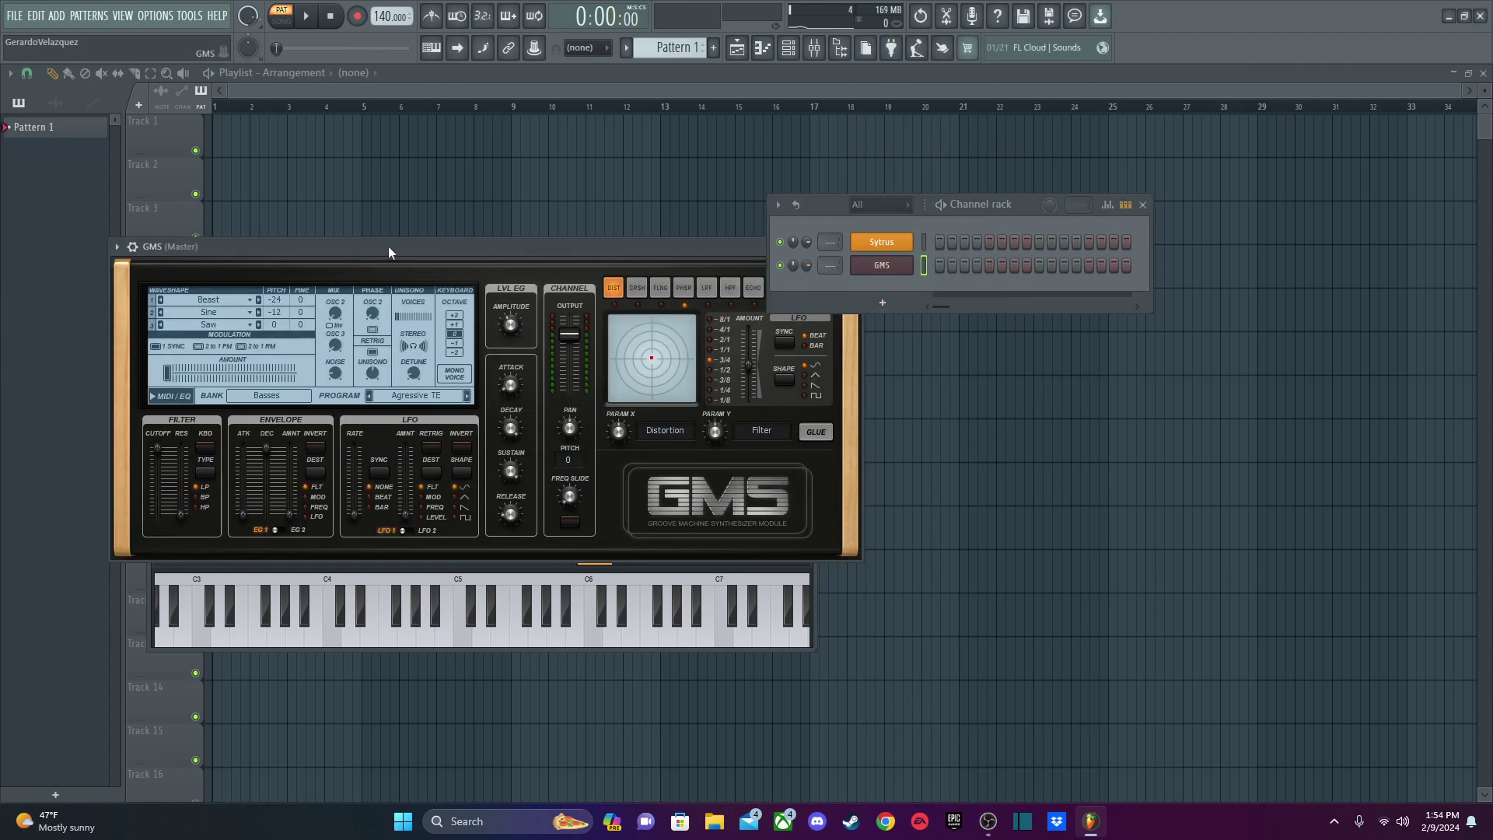
left_click_drag(1020, 208, 1217, 196)
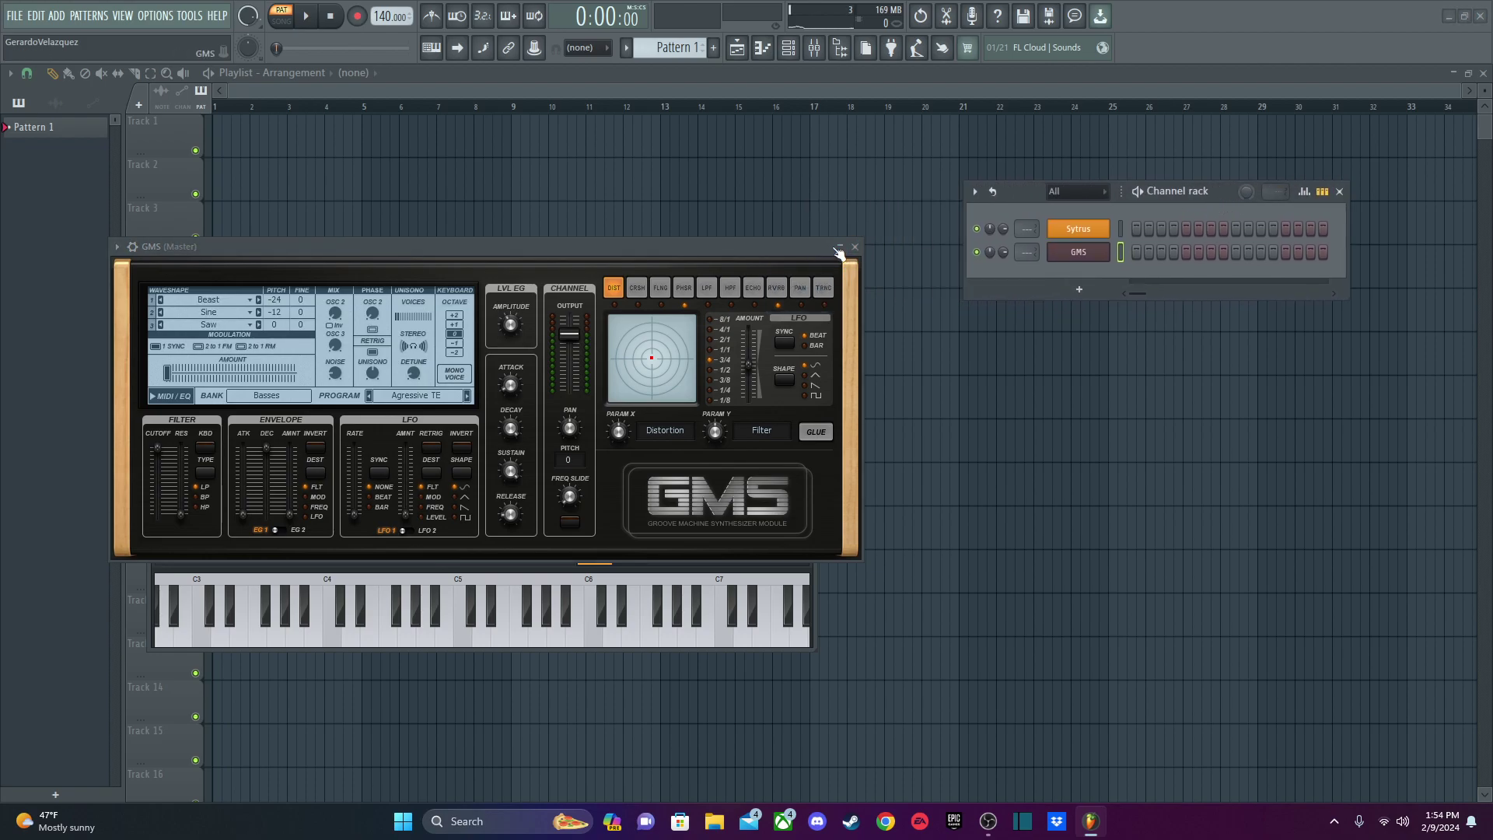
Rearrange the instrument windows, closing GMS and leaving Sytrus open beside the channel rack.
left_click(840, 247)
left_click(840, 247)
left_click_drag(752, 251, 877, 430)
left_click_drag(662, 286, 739, 105)
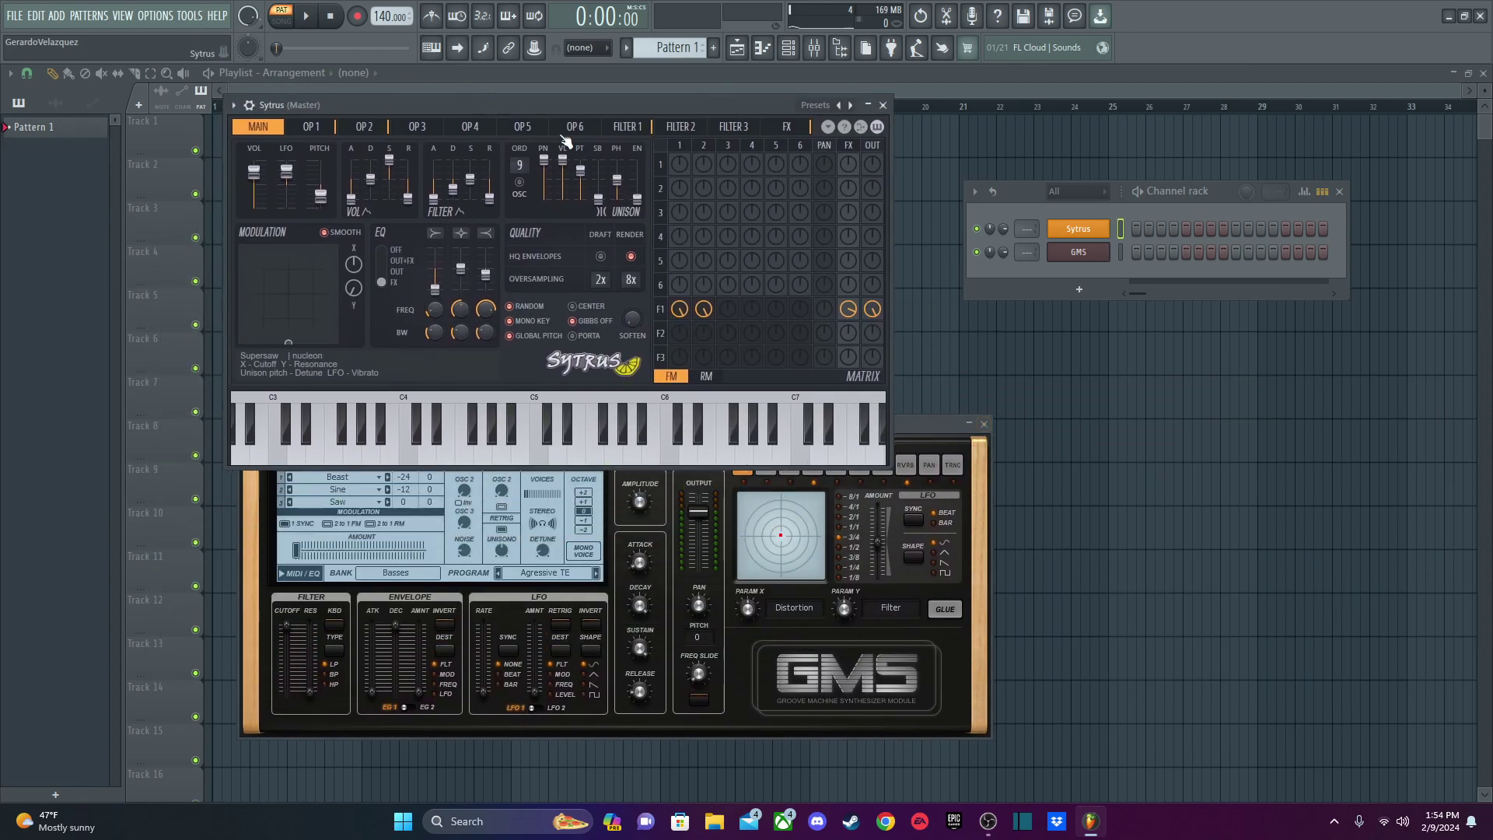
left_click(986, 424)
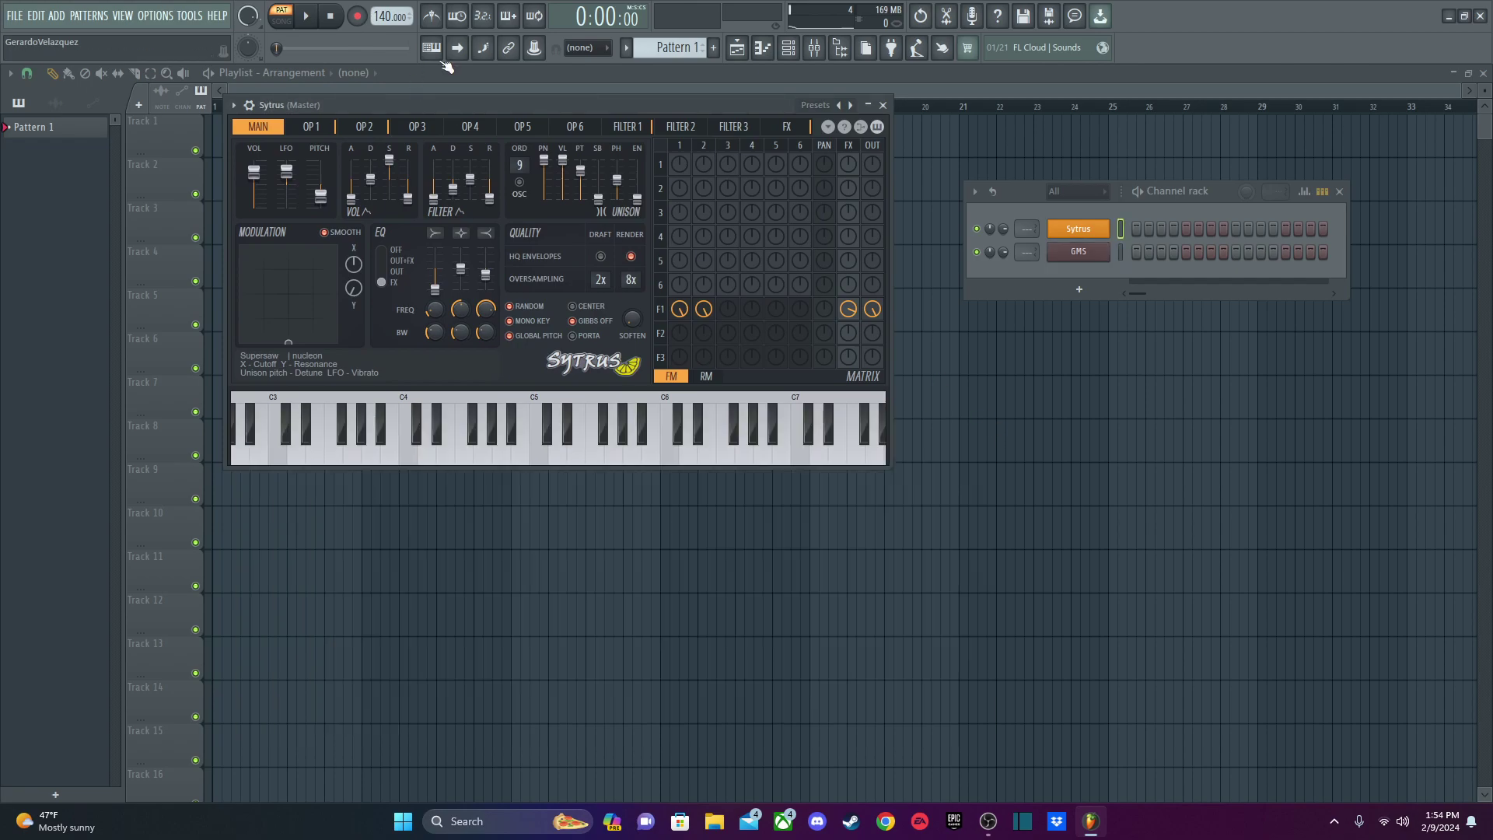
left_click_drag(571, 105, 590, 272)
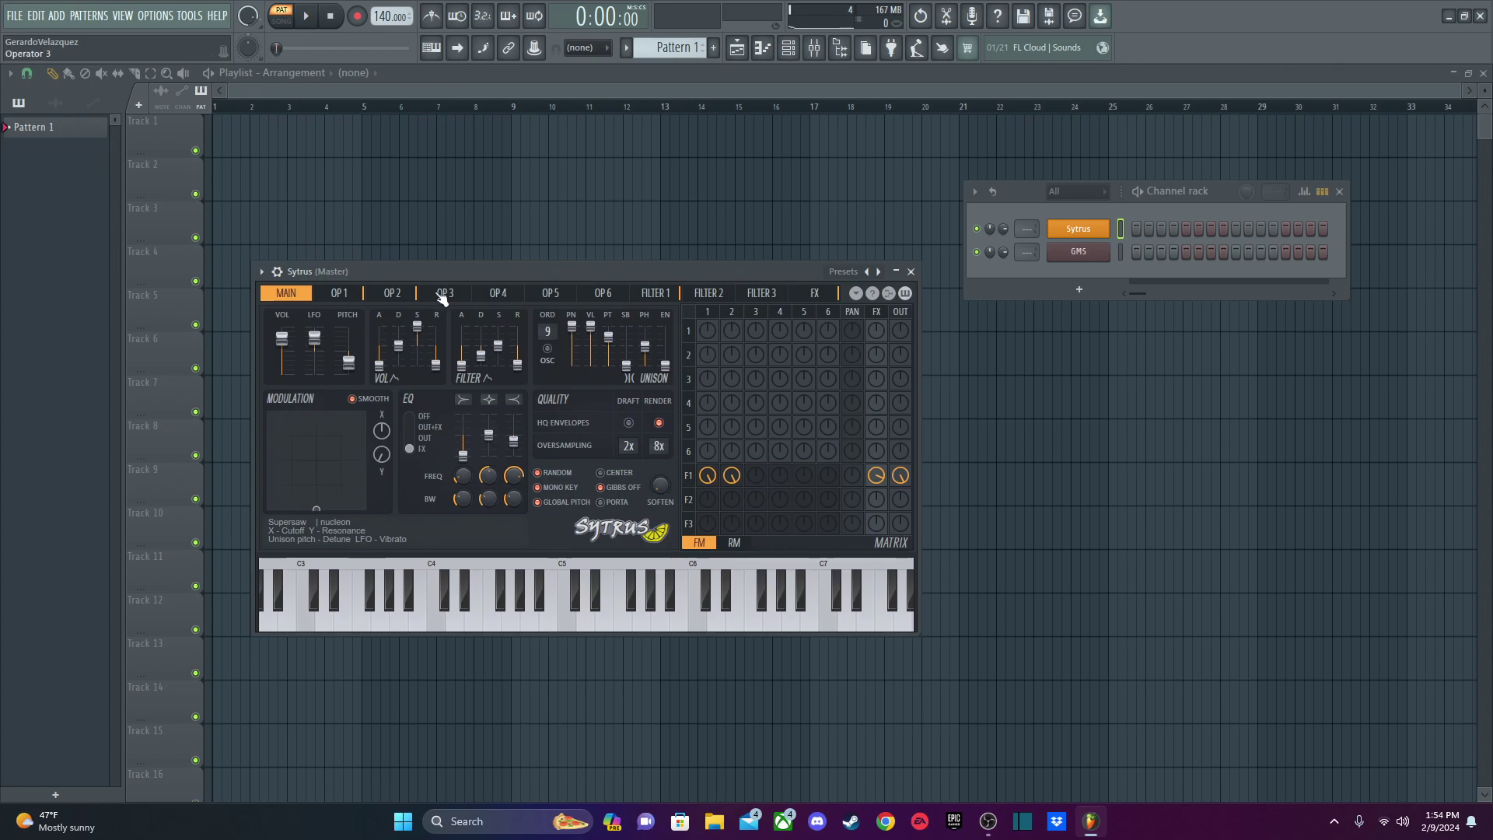
Load the EPiano preset in Sytrus and nudge its window slightly upward.
left_click(265, 276)
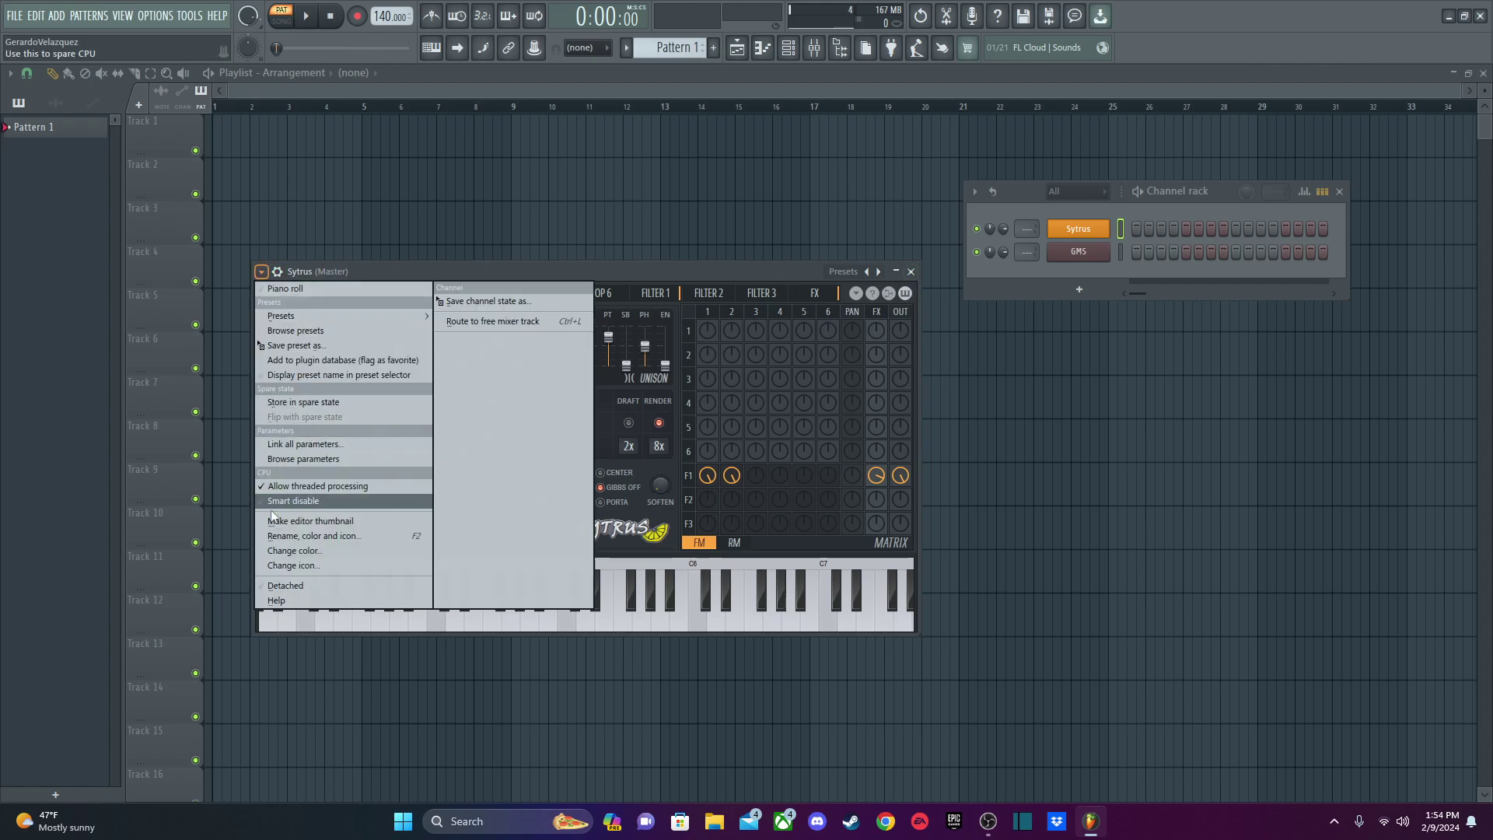
mouse_move(315, 314)
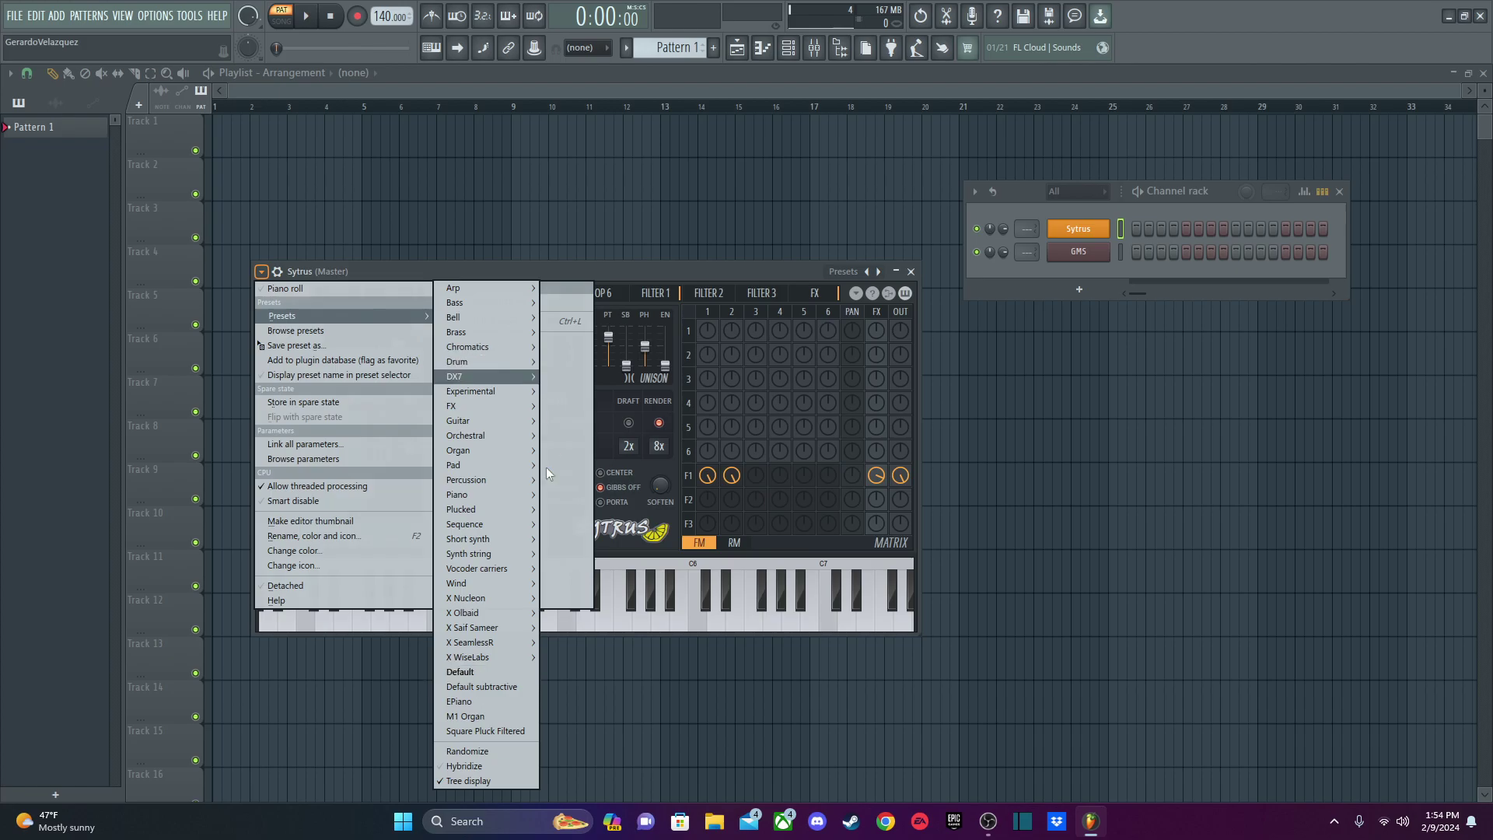
left_click(484, 702)
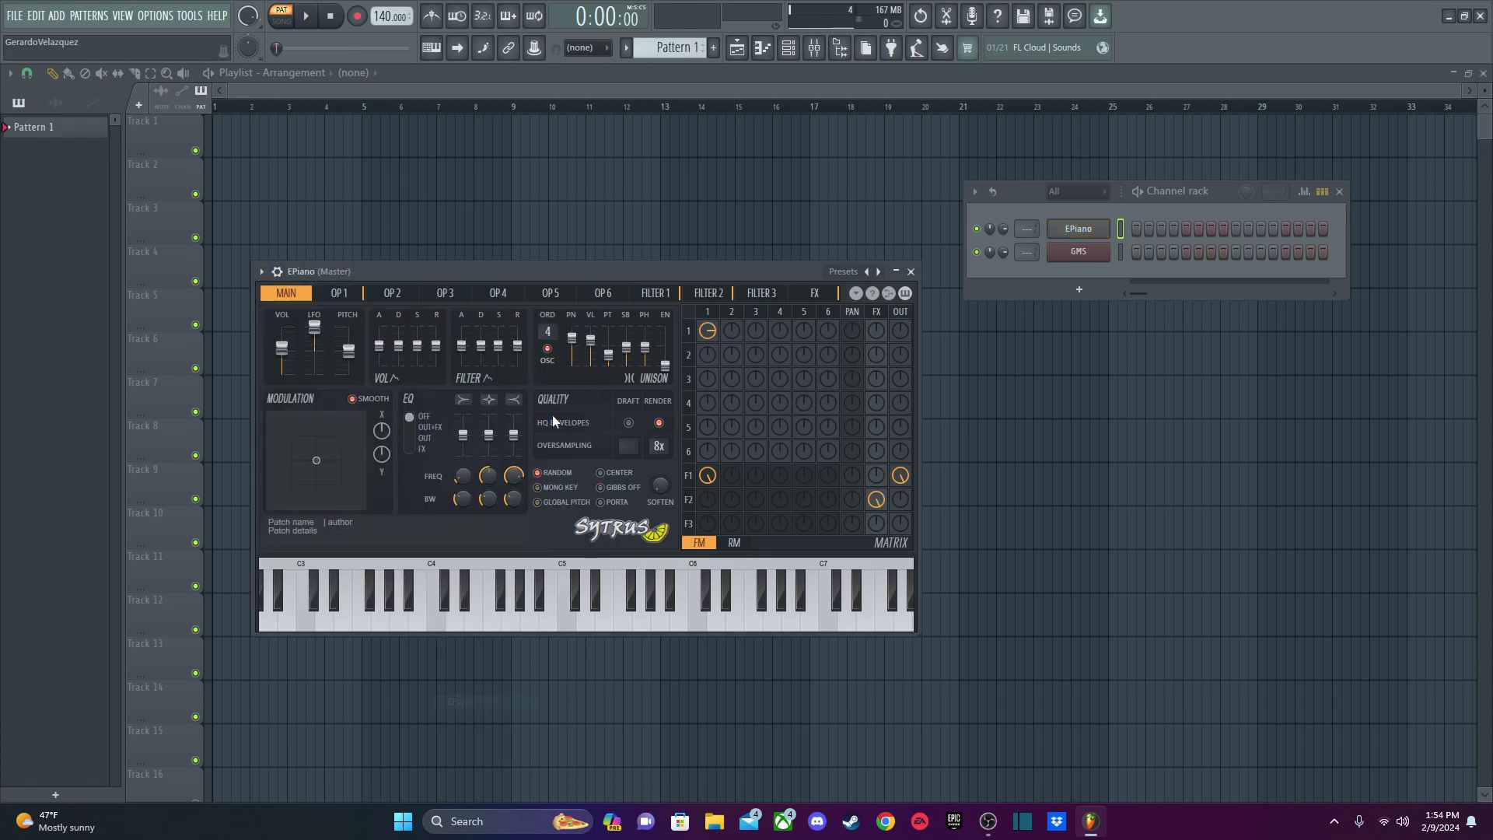
left_click_drag(715, 276, 723, 238)
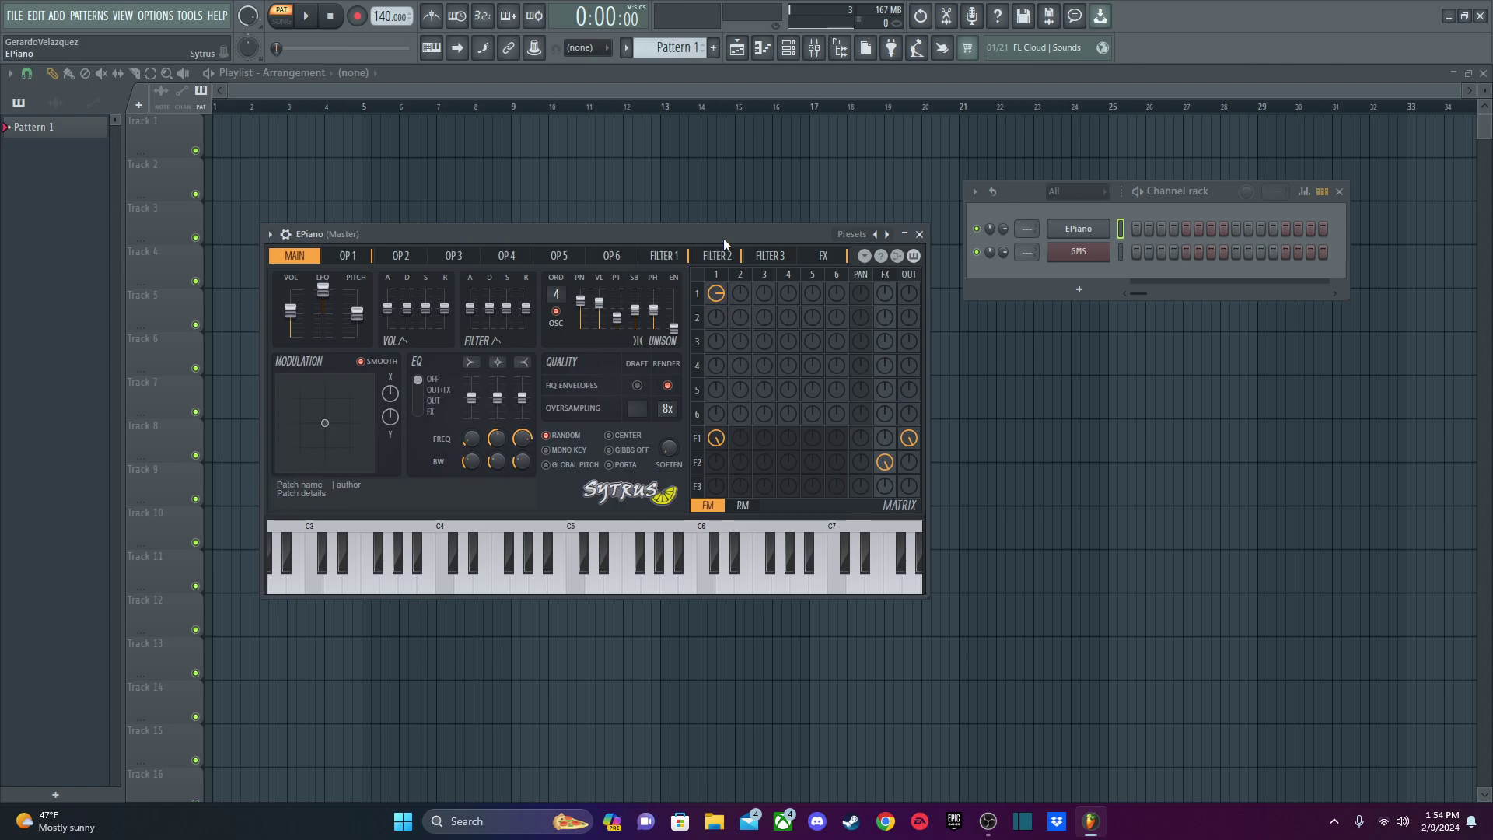
Audition the Sytrus EPiano preset by playing several notes and chords with the typing keyboard.
key("q")
key("e")
key("t")
key("u")
key("bracketleft")
key("p")
key("u")
key("i")
key("c")
key("n")
key("q")
key("e")
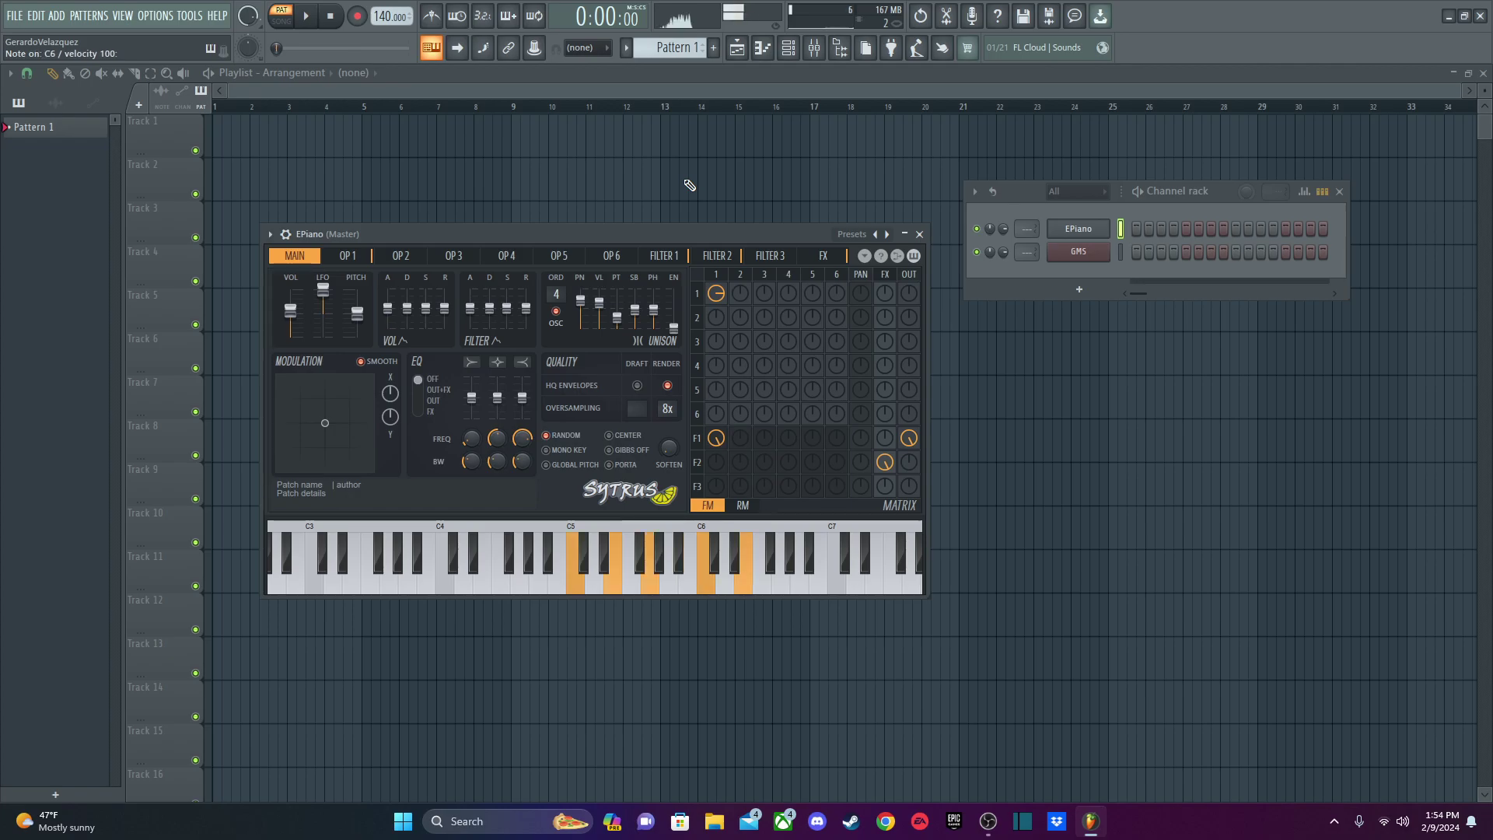
key("x")
key("v")
key("n")
key("q")
key("e")
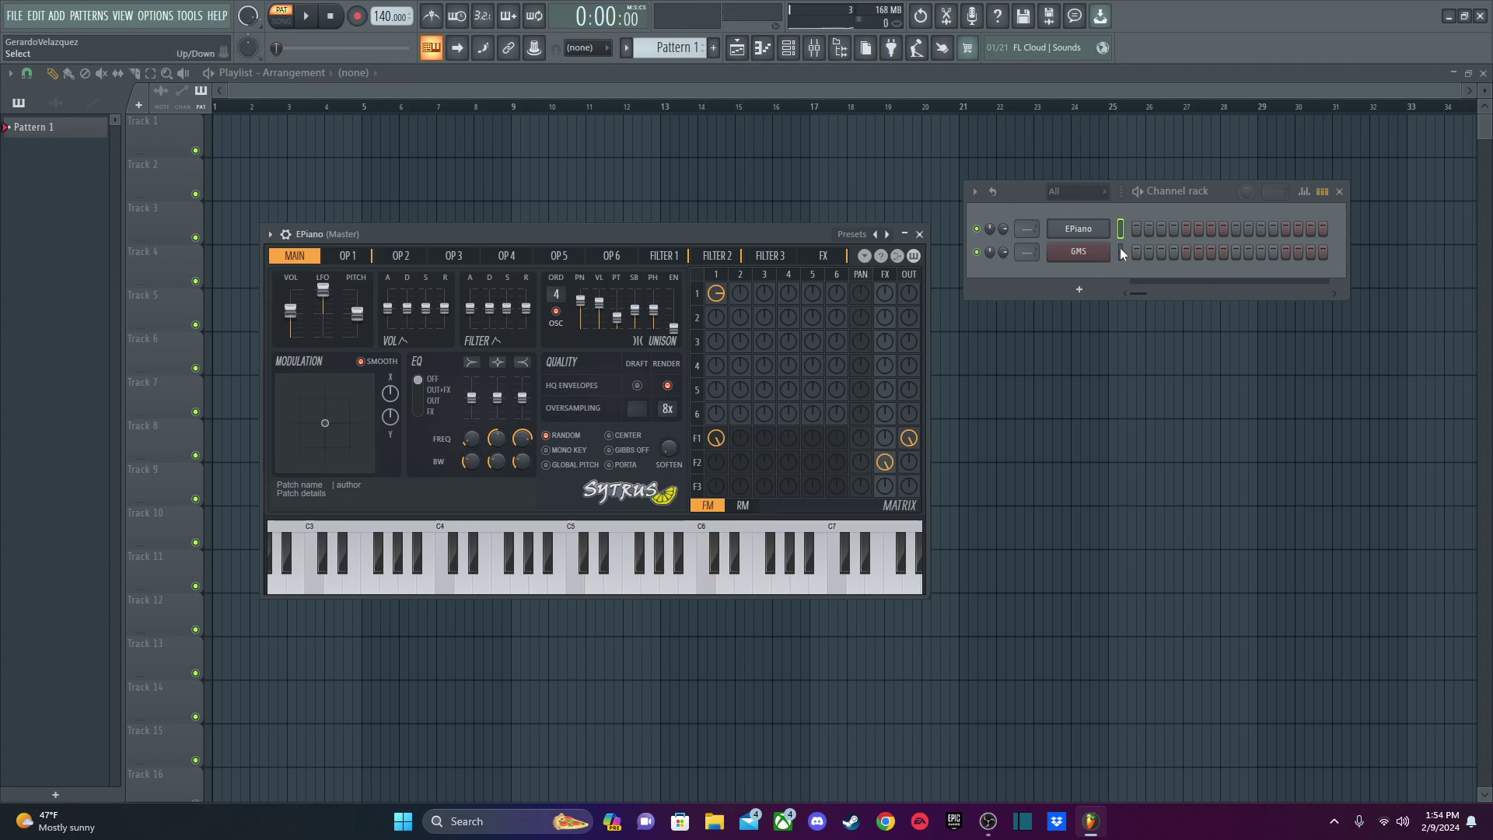
Load the Rhodes.gmsynth preset file into the GMS channel and close the presets library.
left_click(1078, 253)
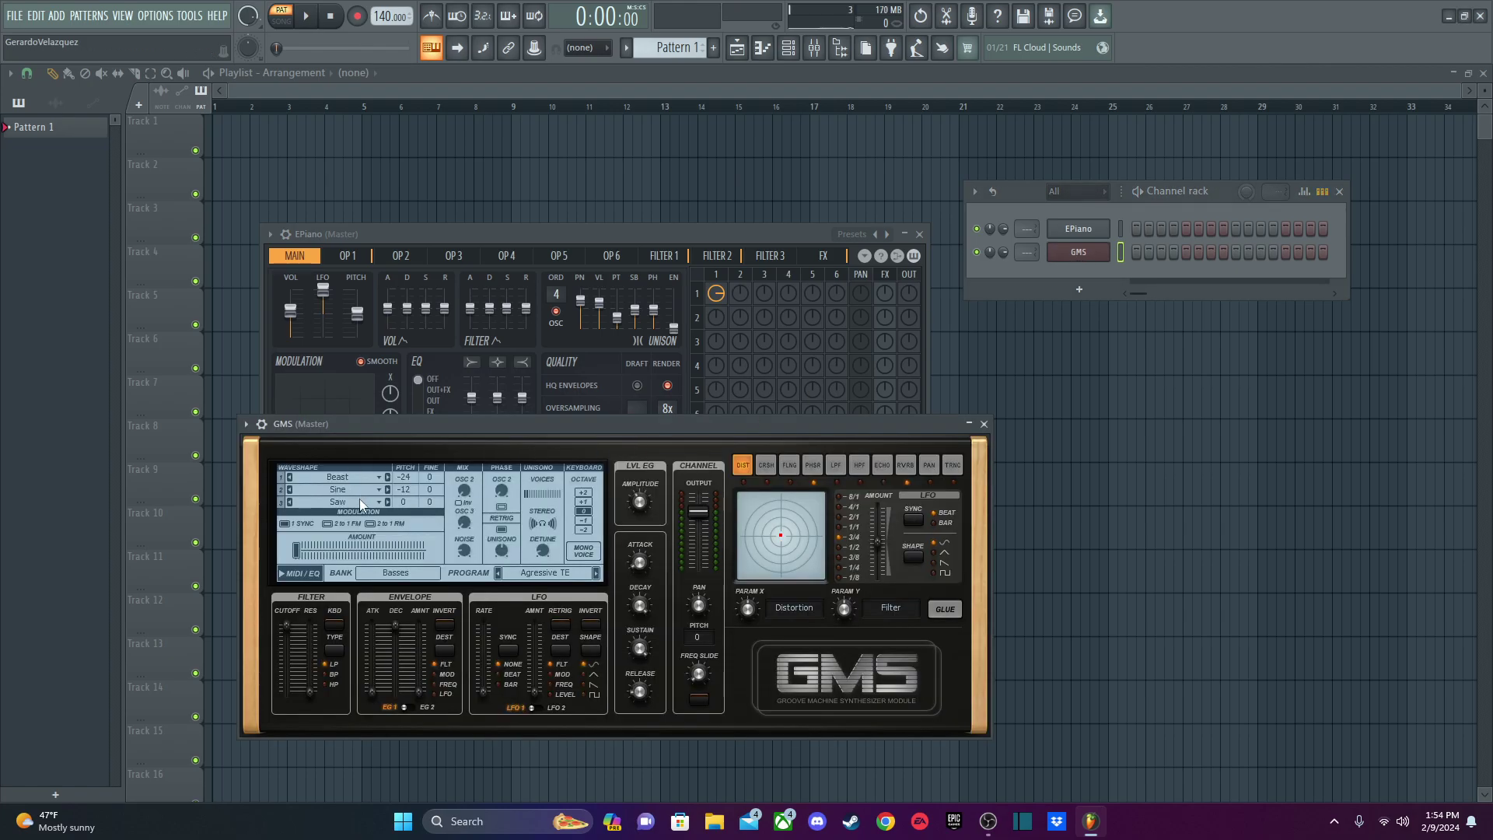
left_click(387, 574)
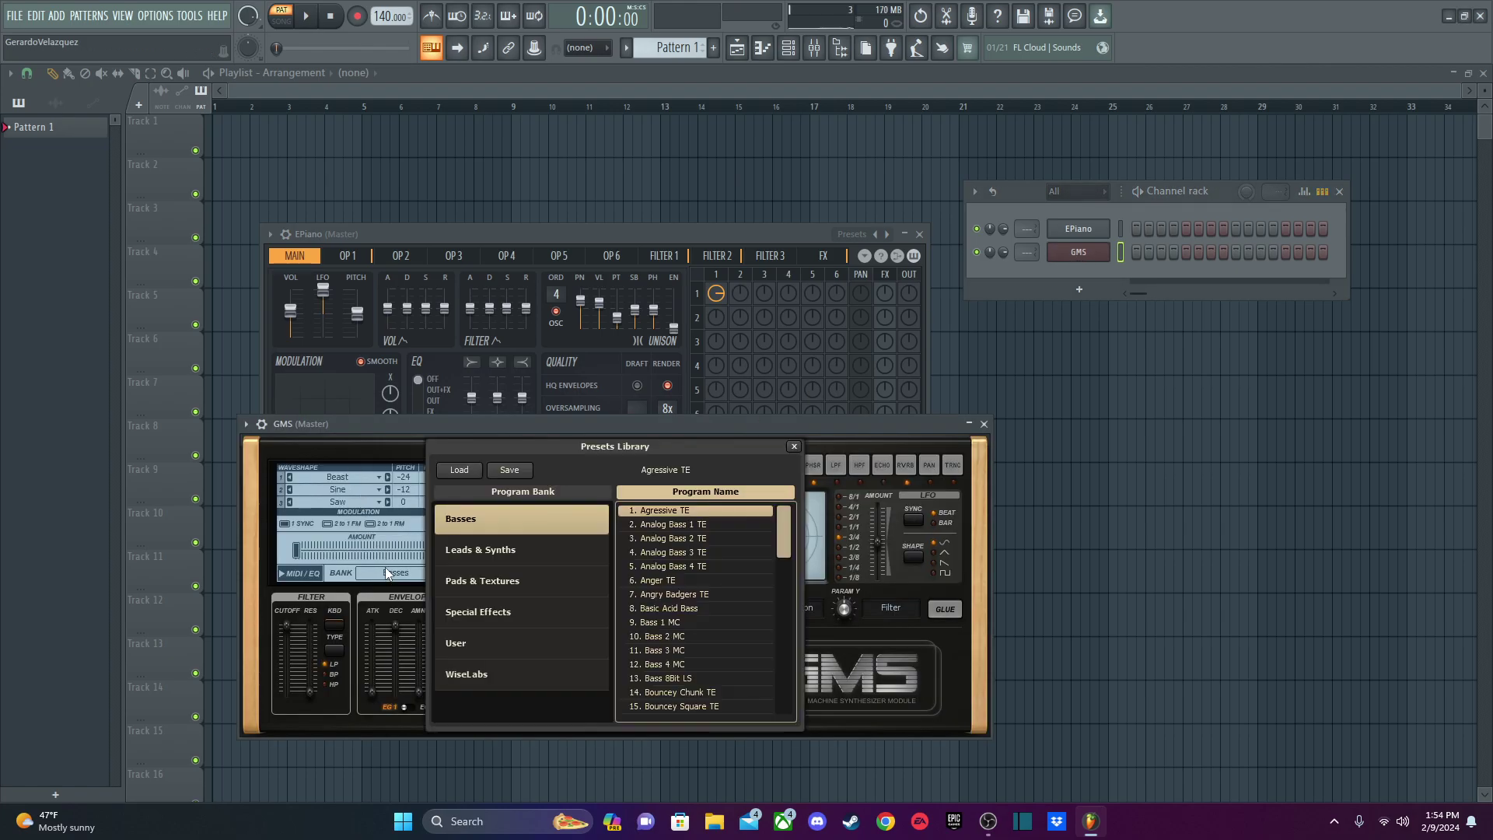
left_click(469, 471)
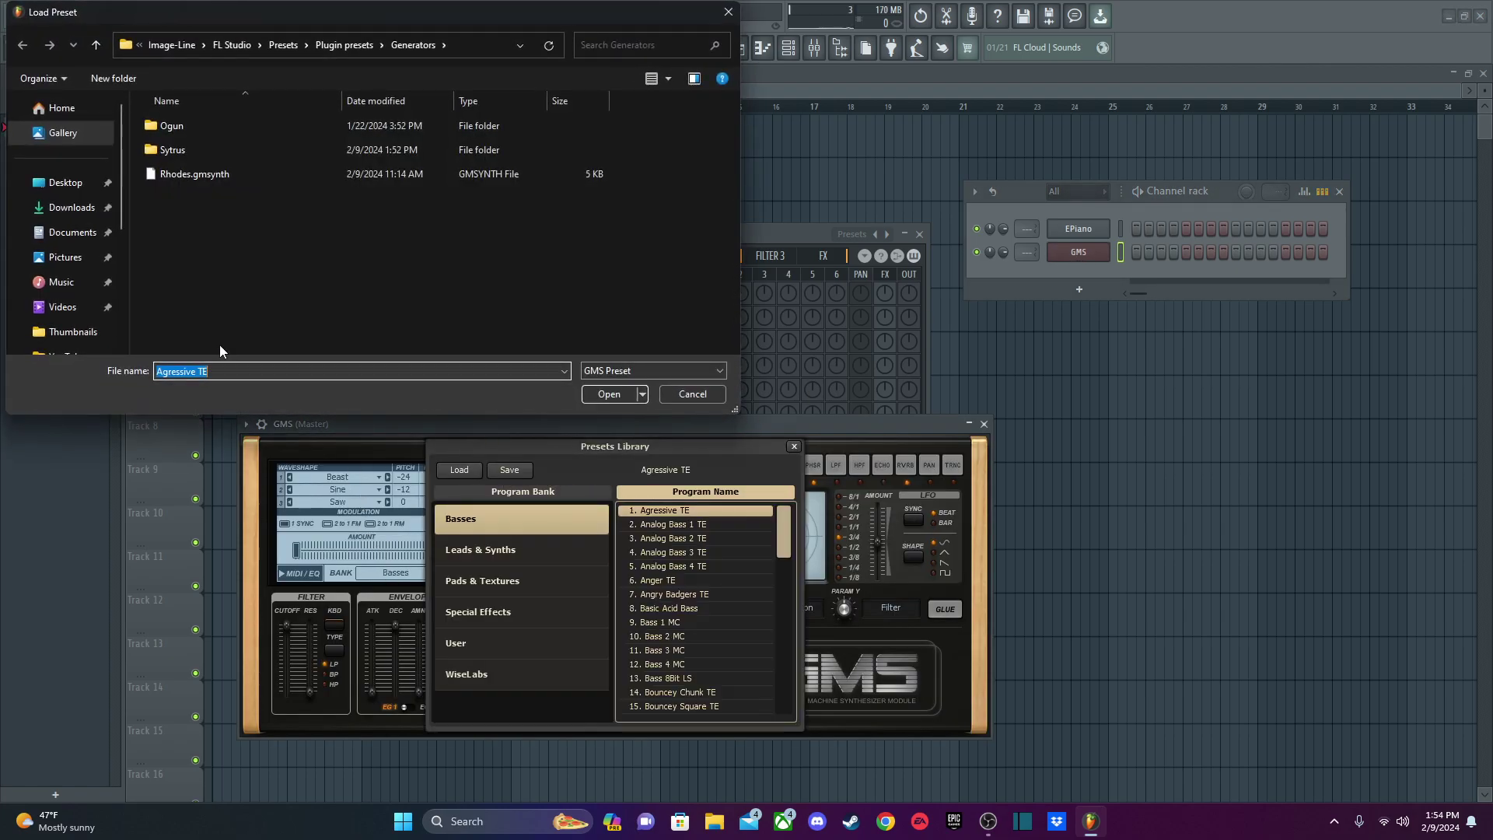
double_click(281, 177)
left_click(794, 447)
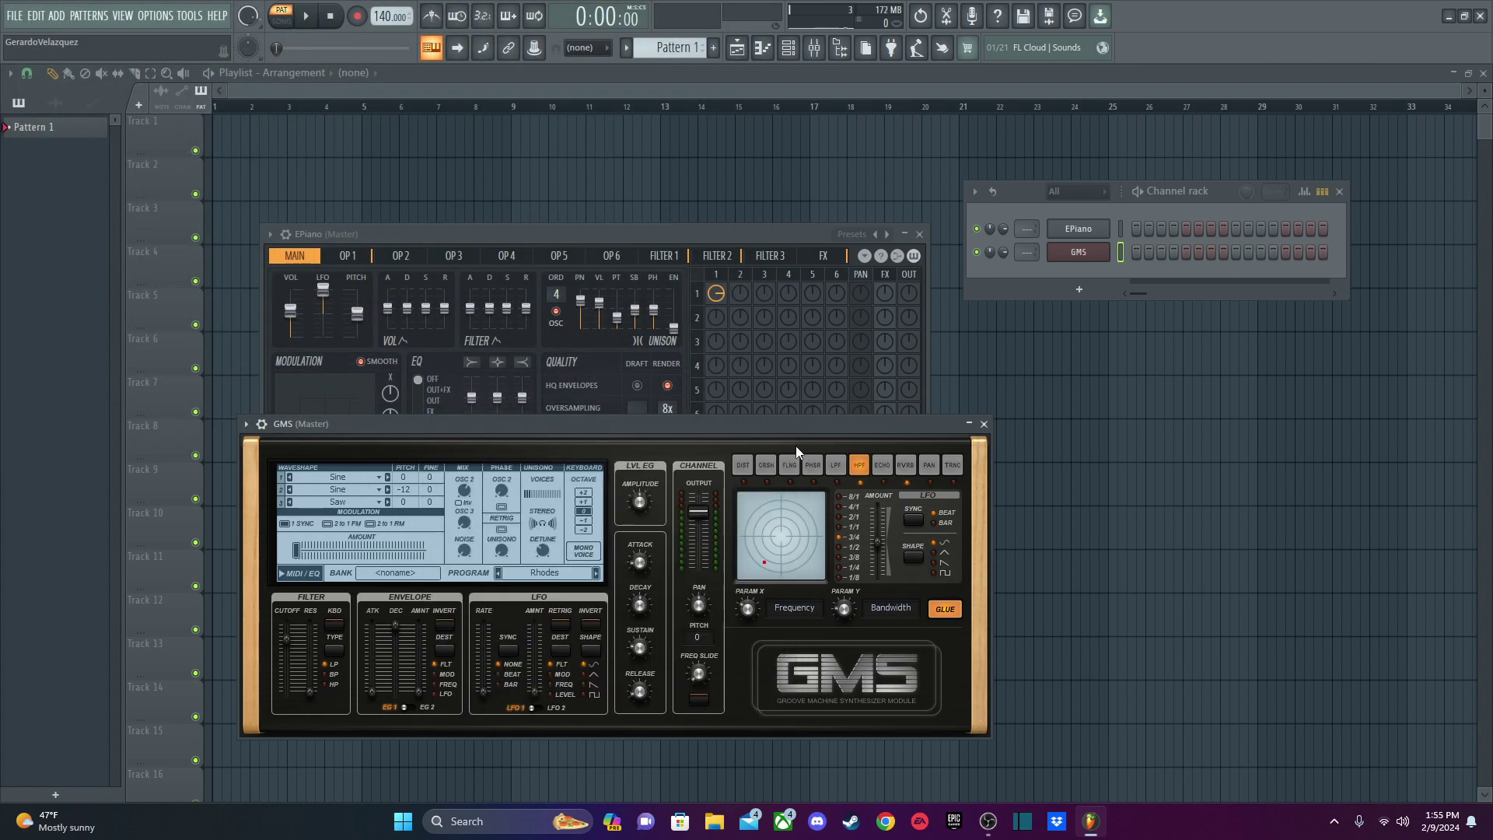
Audition the Rhodes preset in GMS with a few notes and close the GMS window.
key("y")
key("o")
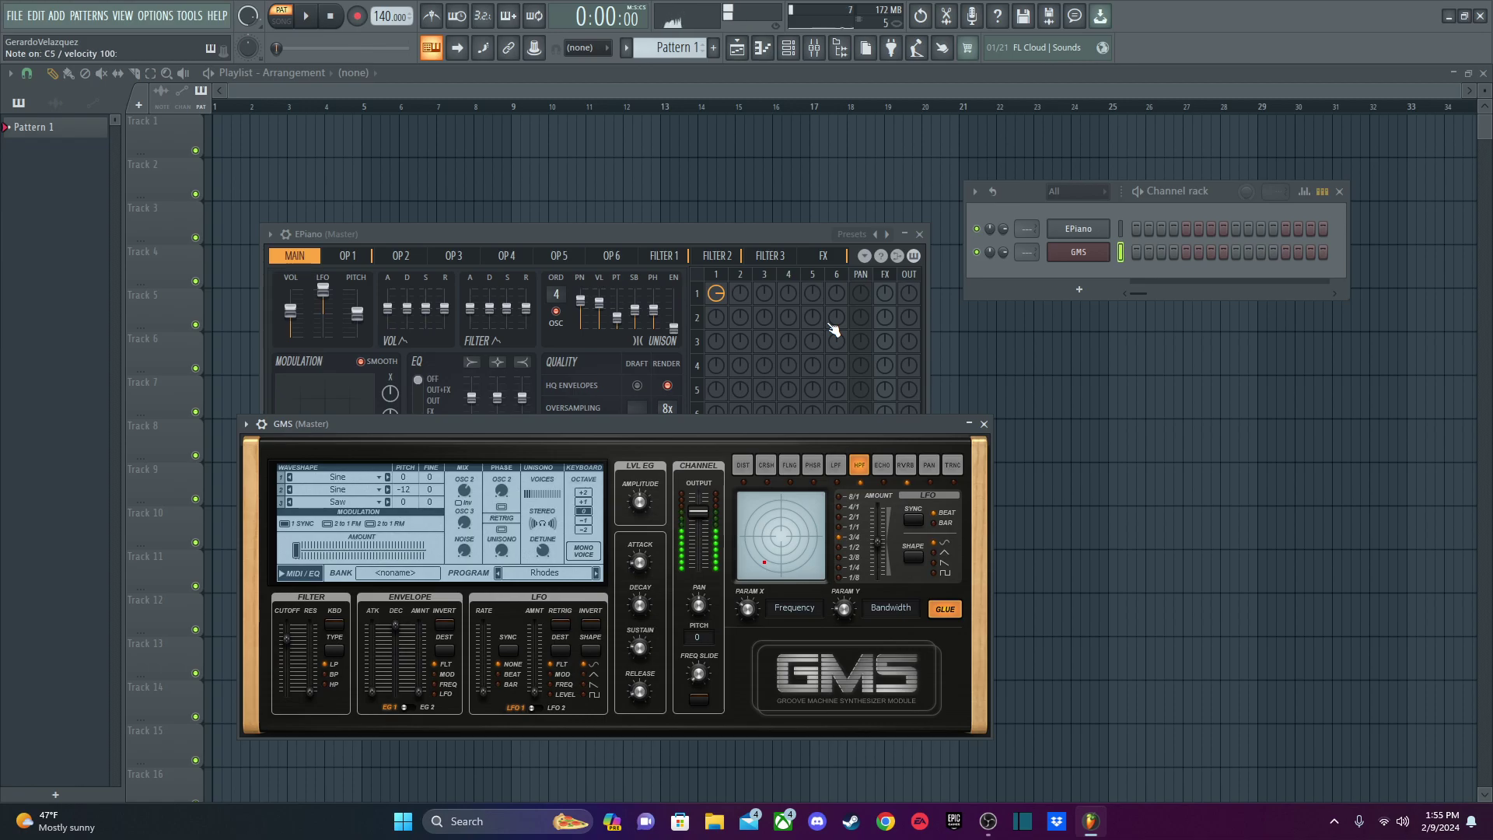
key("b")
left_click_drag(815, 442, 787, 489)
left_click(943, 484)
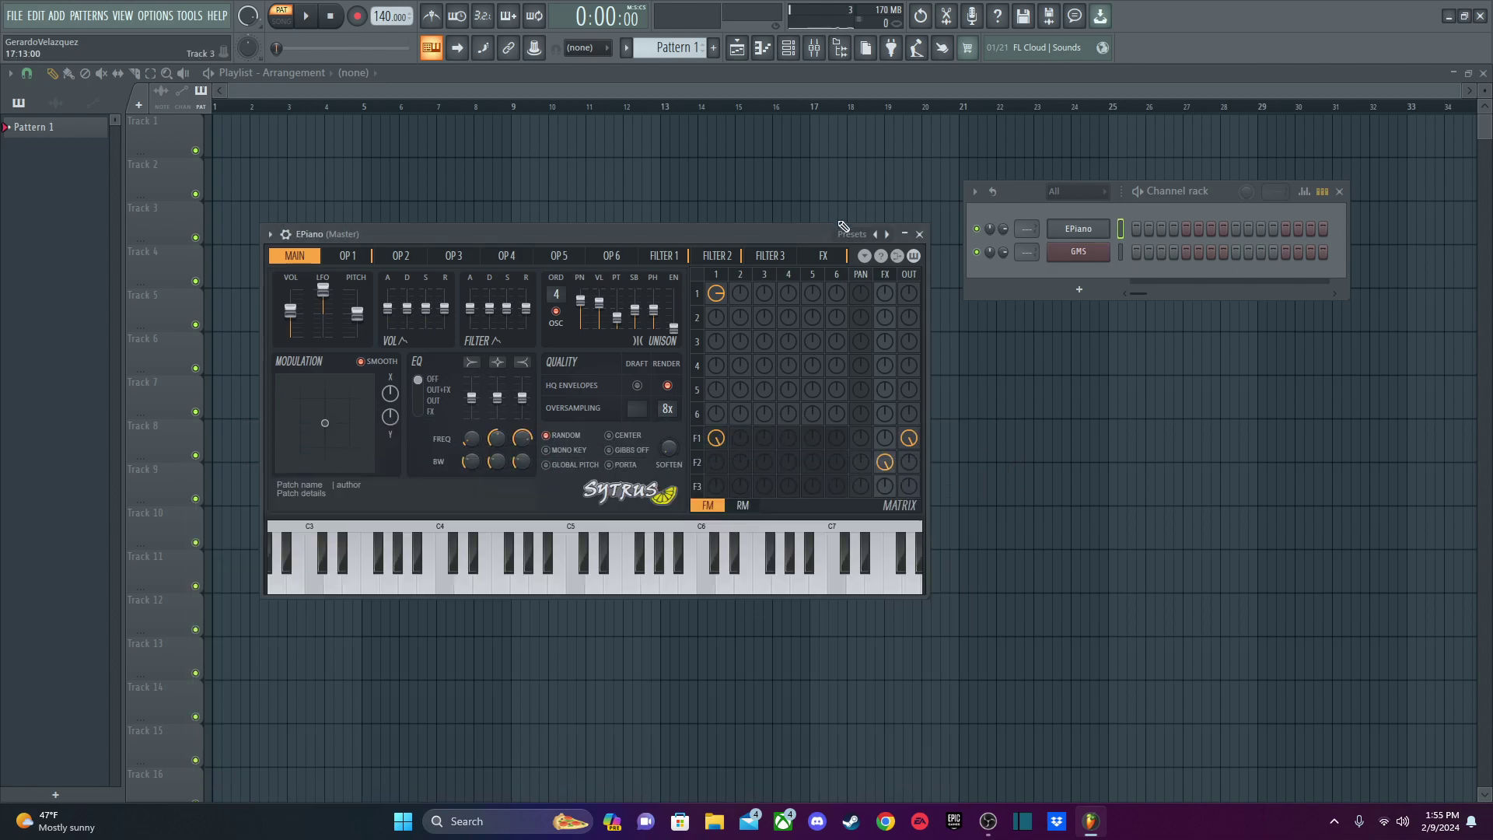
Load the Default preset in Sytrus and show the settings of operator 1.
left_click(846, 233)
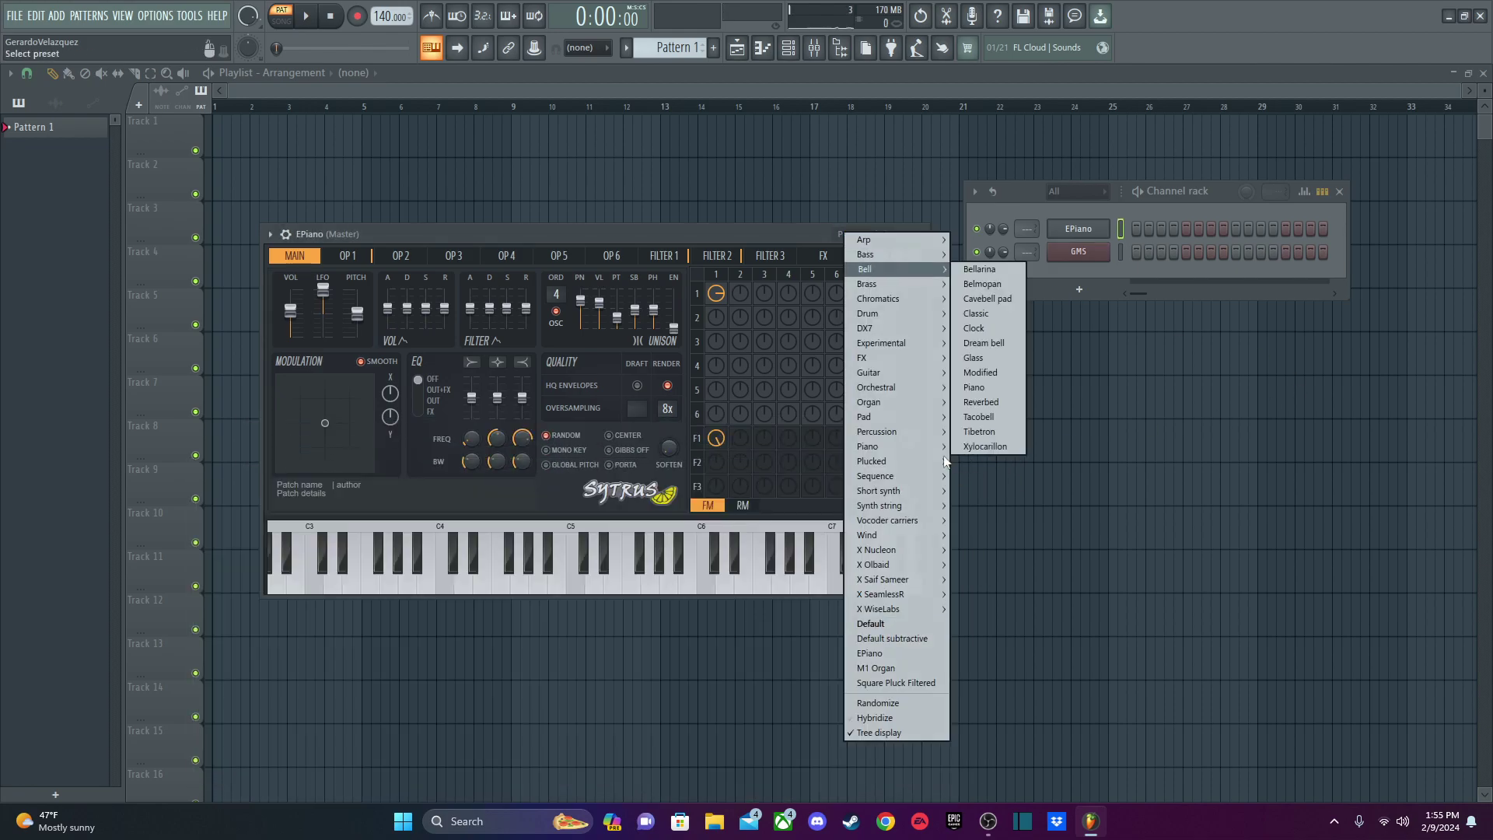
left_click(883, 623)
mouse_move(471, 235)
left_mouse_down()
mouse_move(590, 207)
mouse_move(468, 244)
left_mouse_up()
left_click(352, 272)
left_click(293, 269)
left_click(344, 266)
left_click(310, 268)
left_click(351, 268)
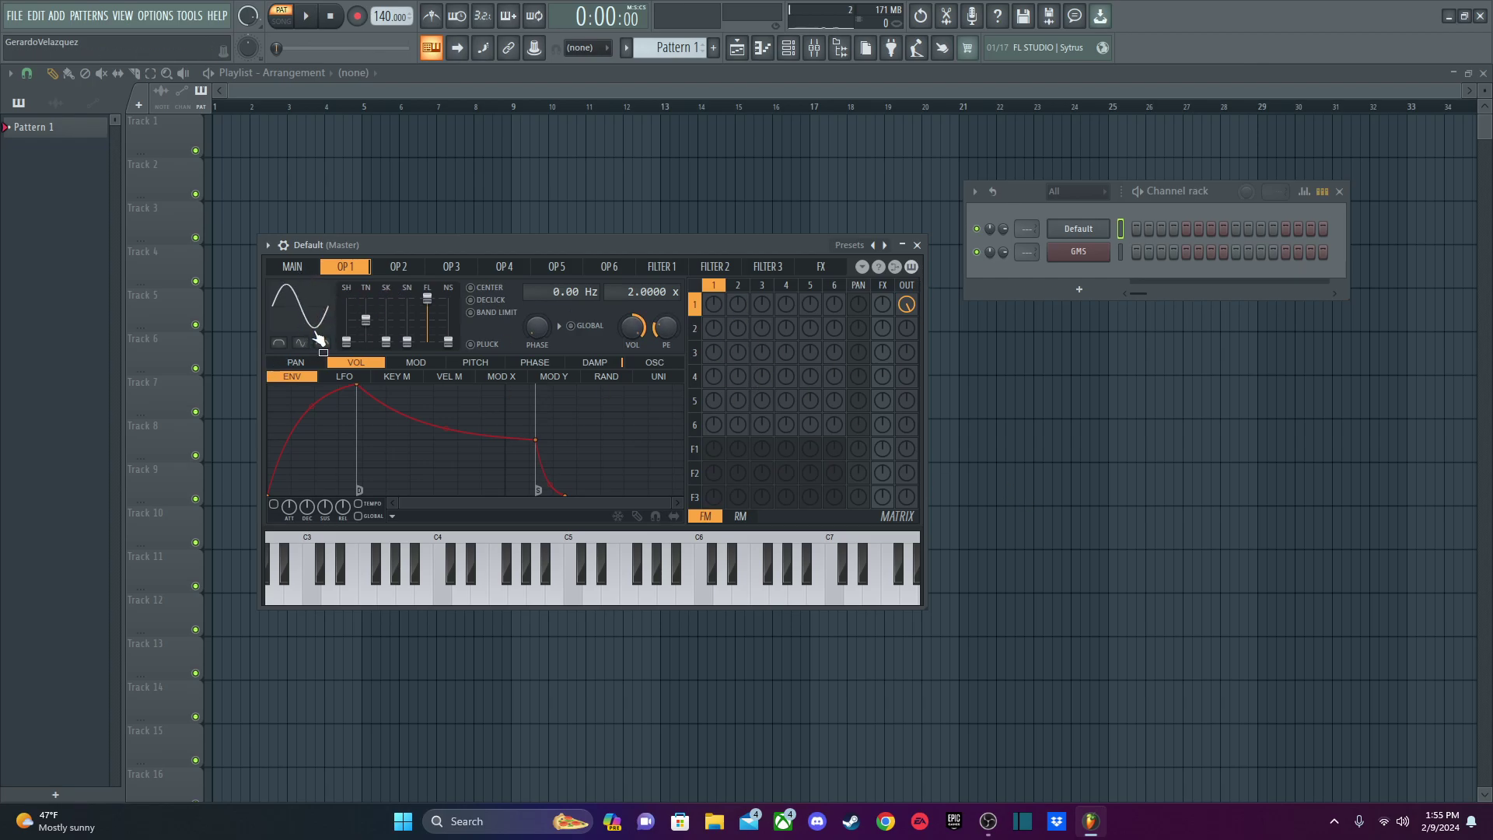
Try drawing extra harmonics in operator 1's oscillator editor and clear them back to the plain sine wave.
left_click(653, 365)
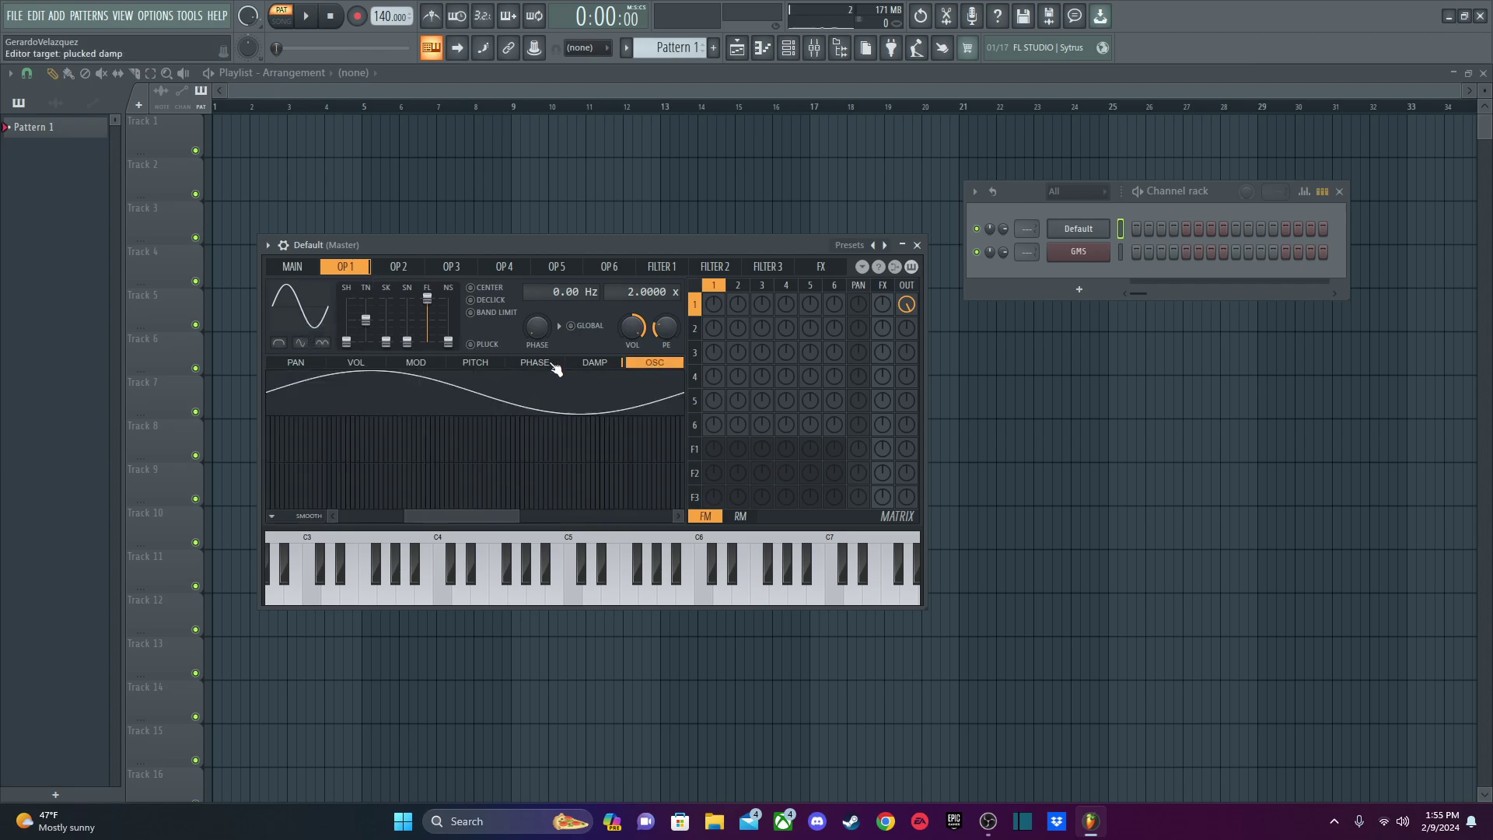
left_click_drag(451, 512, 165, 506)
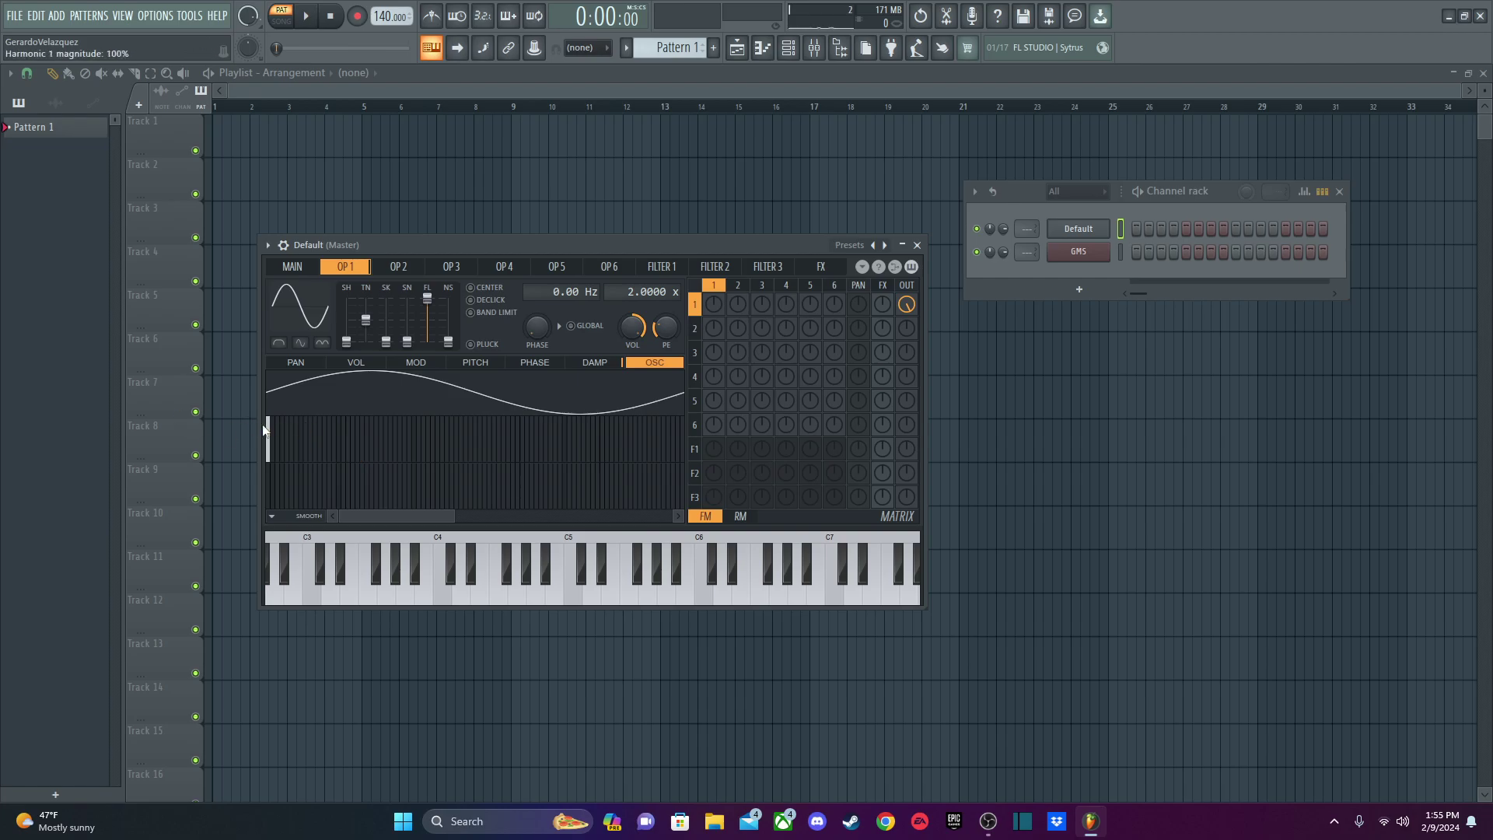
left_click_drag(289, 451, 372, 454)
left_click(388, 448)
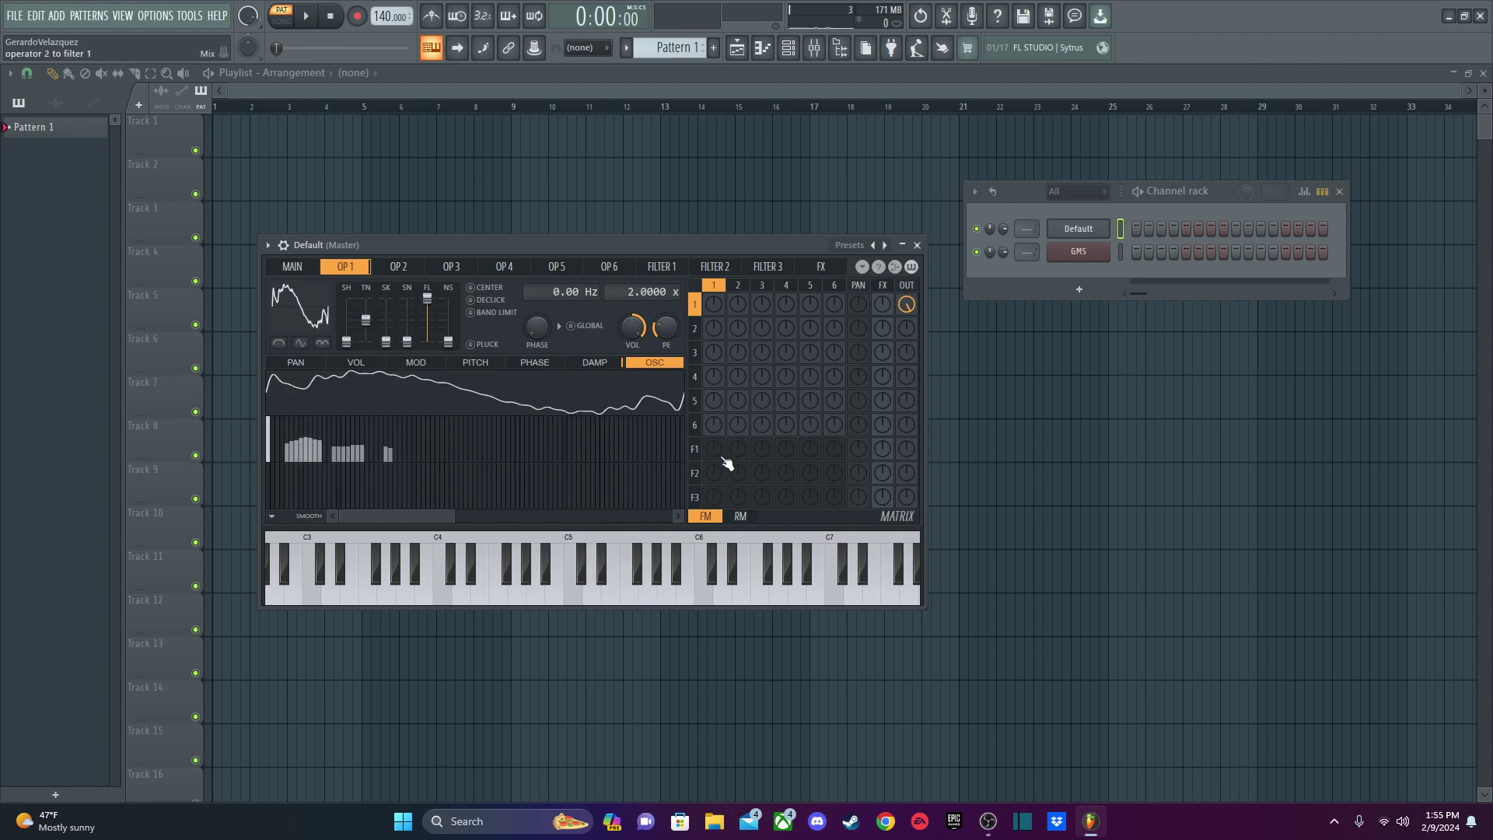
left_click_drag(425, 455, 284, 440)
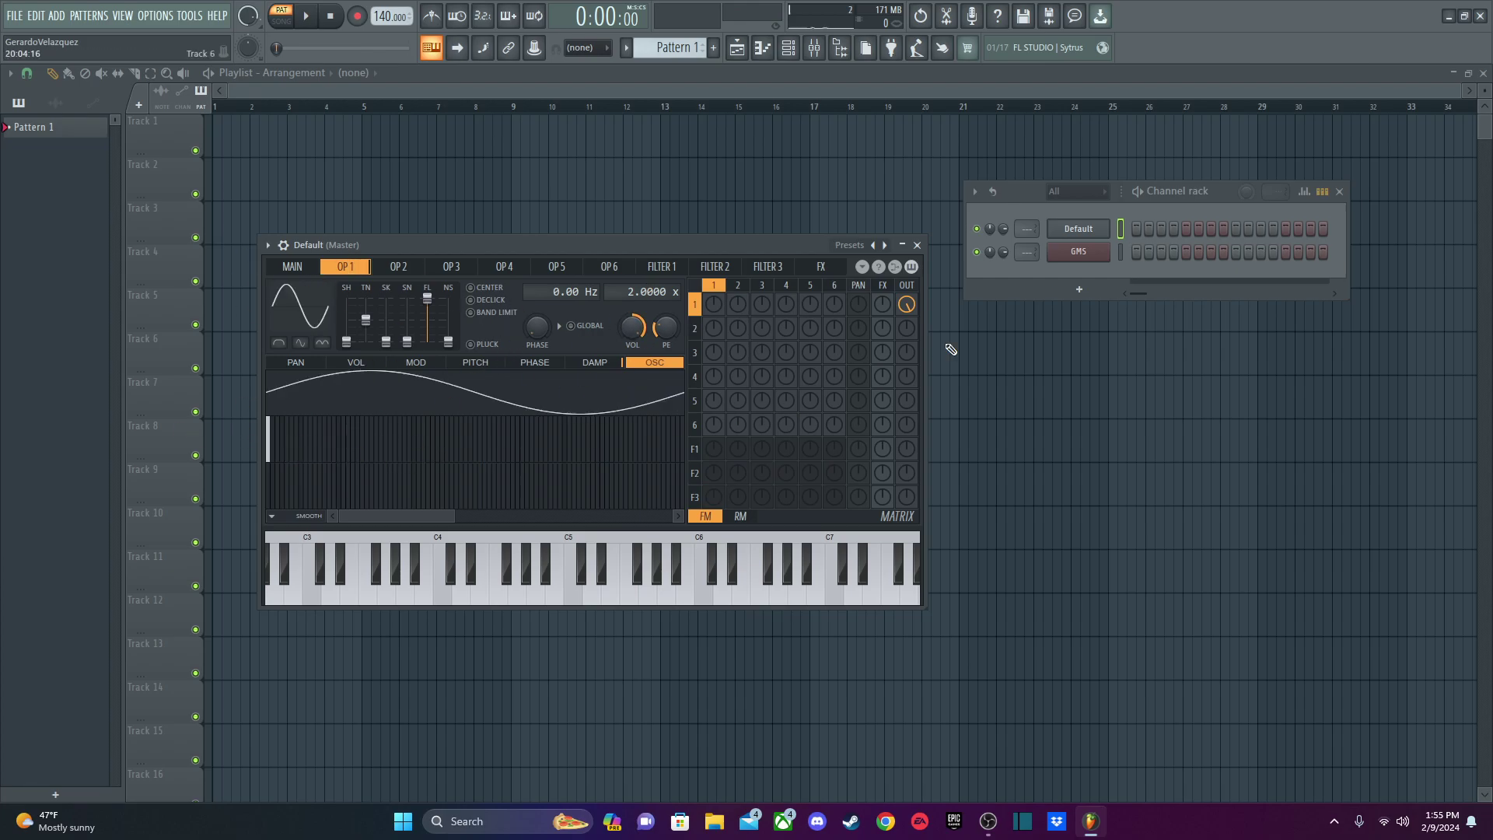
Show operator 1's volume envelope, set its frequency modulation feedback to about 49% in the matrix, and play test notes.
left_click(294, 267)
left_click(346, 267)
left_click(355, 363)
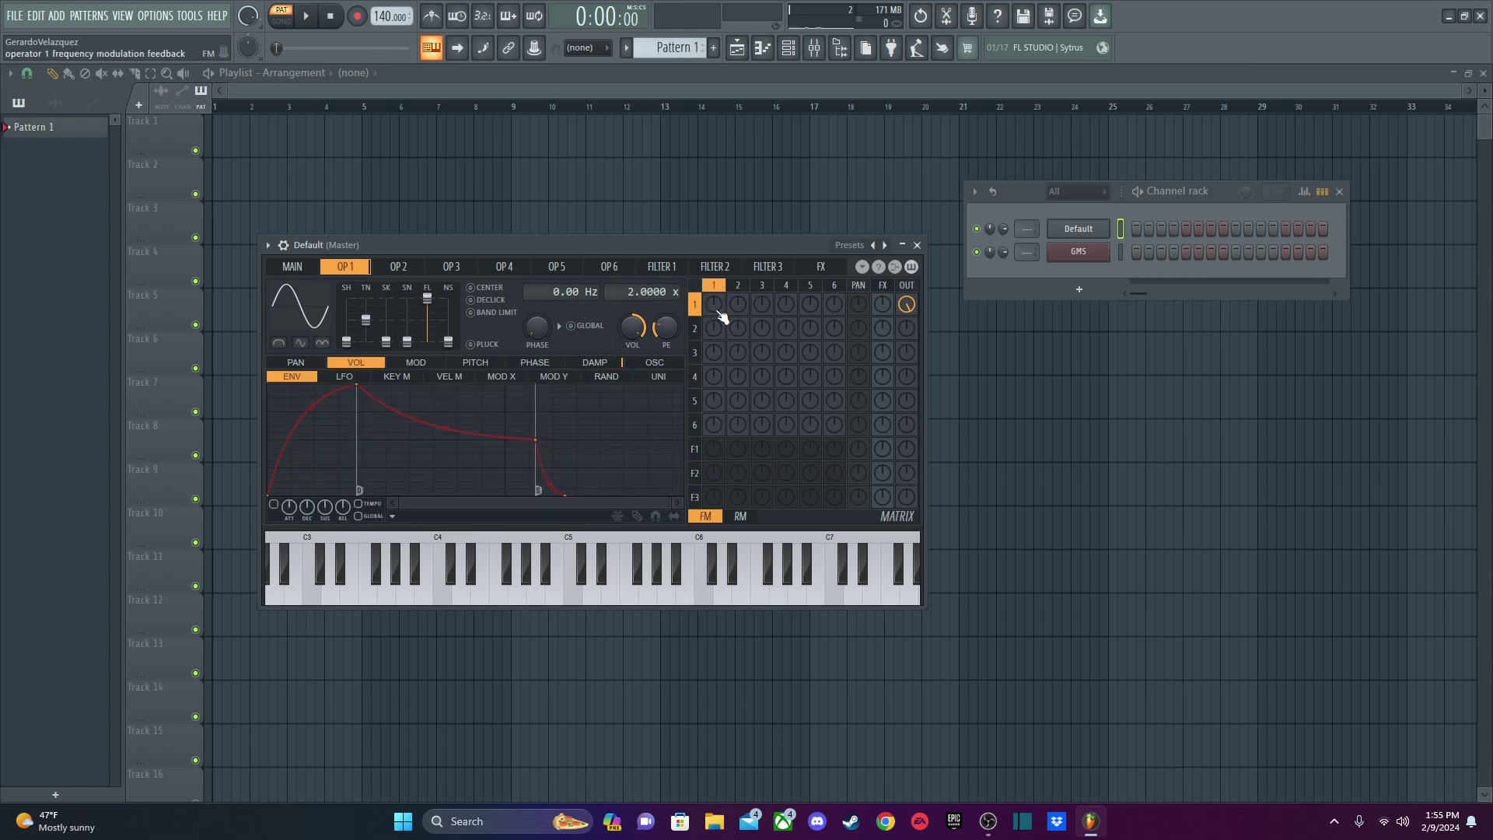
left_click_drag(722, 316, 722, 296)
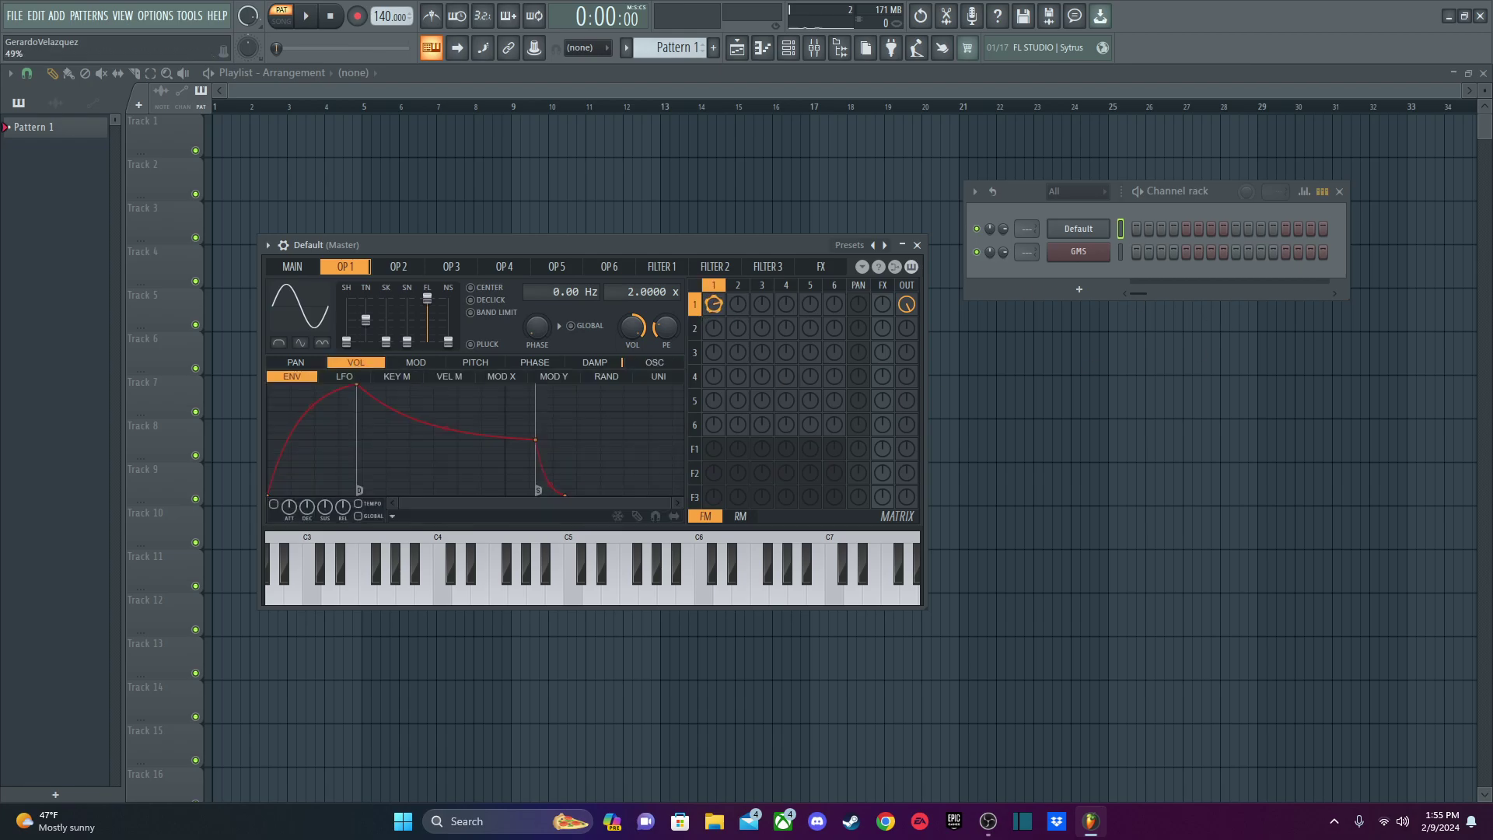
key("w")
key("r")
key("y")
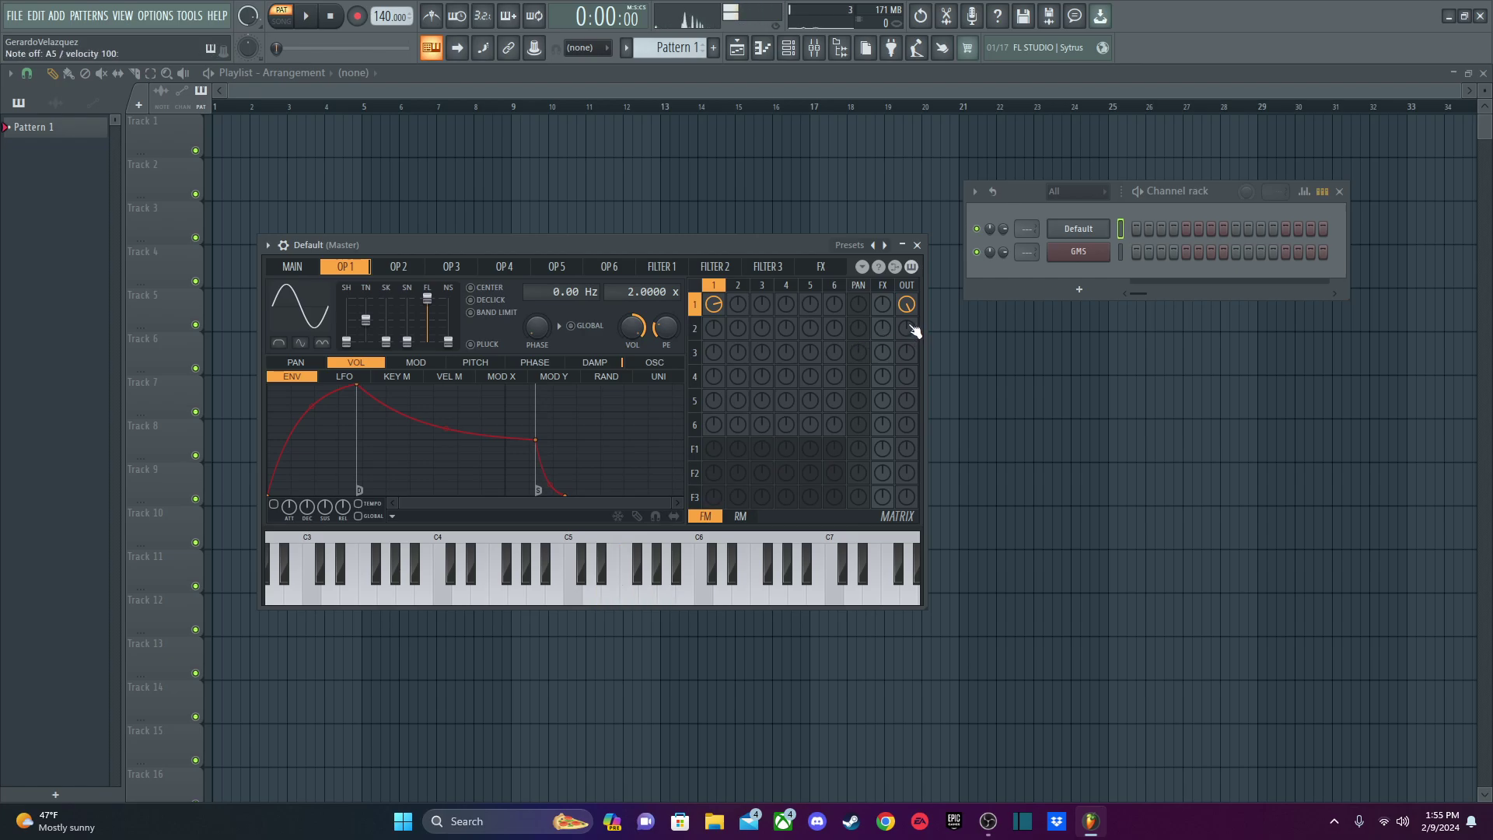
Route operator 1 through filter 1 to the output, setting its direct output to 0%, and audition the sound.
left_click_drag(909, 306, 909, 288)
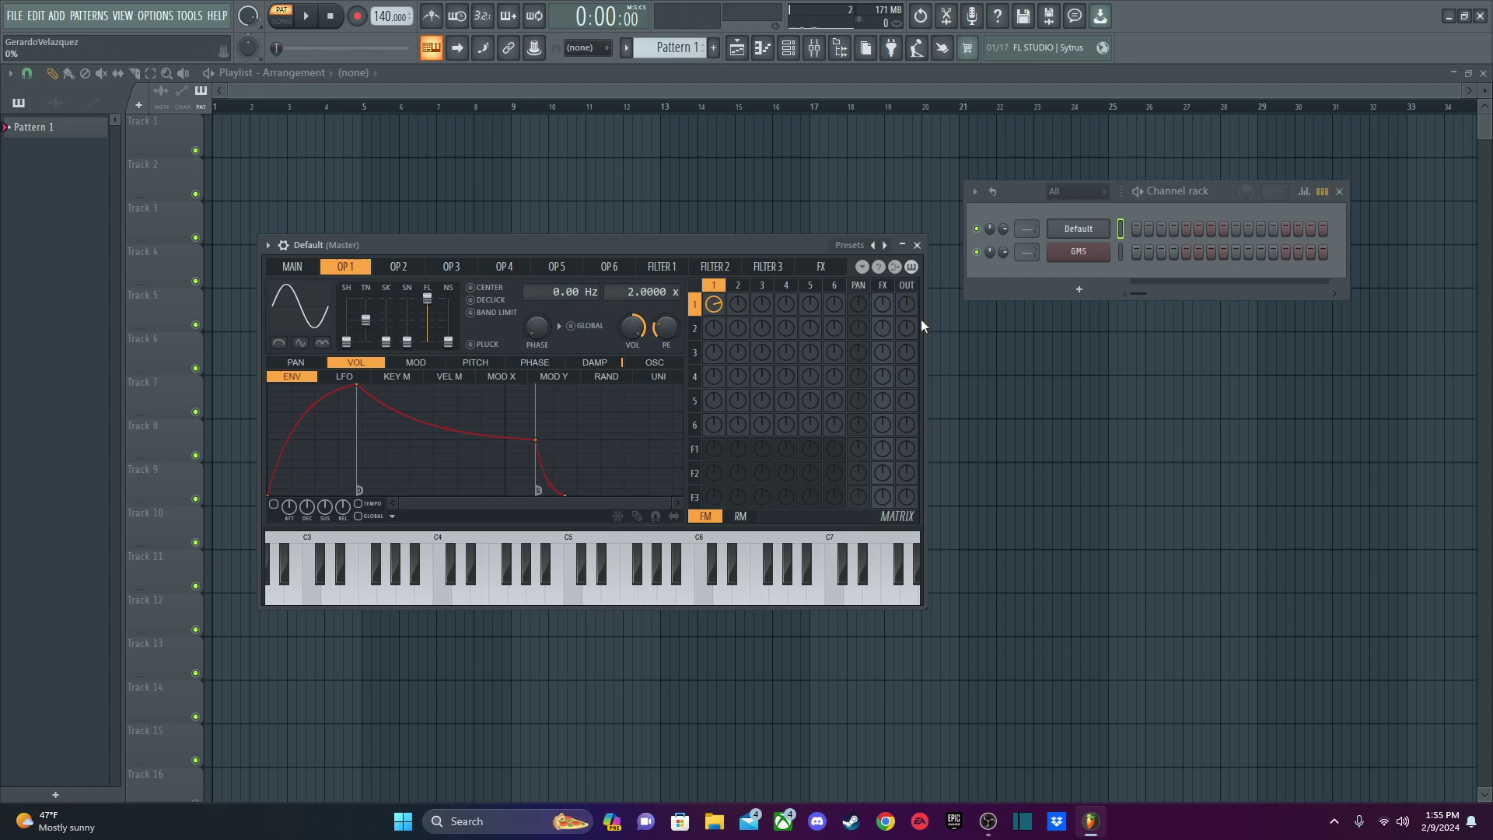
left_click_drag(715, 459, 715, 435)
left_click_drag(907, 449, 907, 435)
key("w")
key("r")
key("y")
key("q")
key("x")
key("v")
key("n")
key("z")
key("c")
Compare the sound before and after enabling the oscillators-only unison option in Sytrus's main settings.
left_click(299, 271)
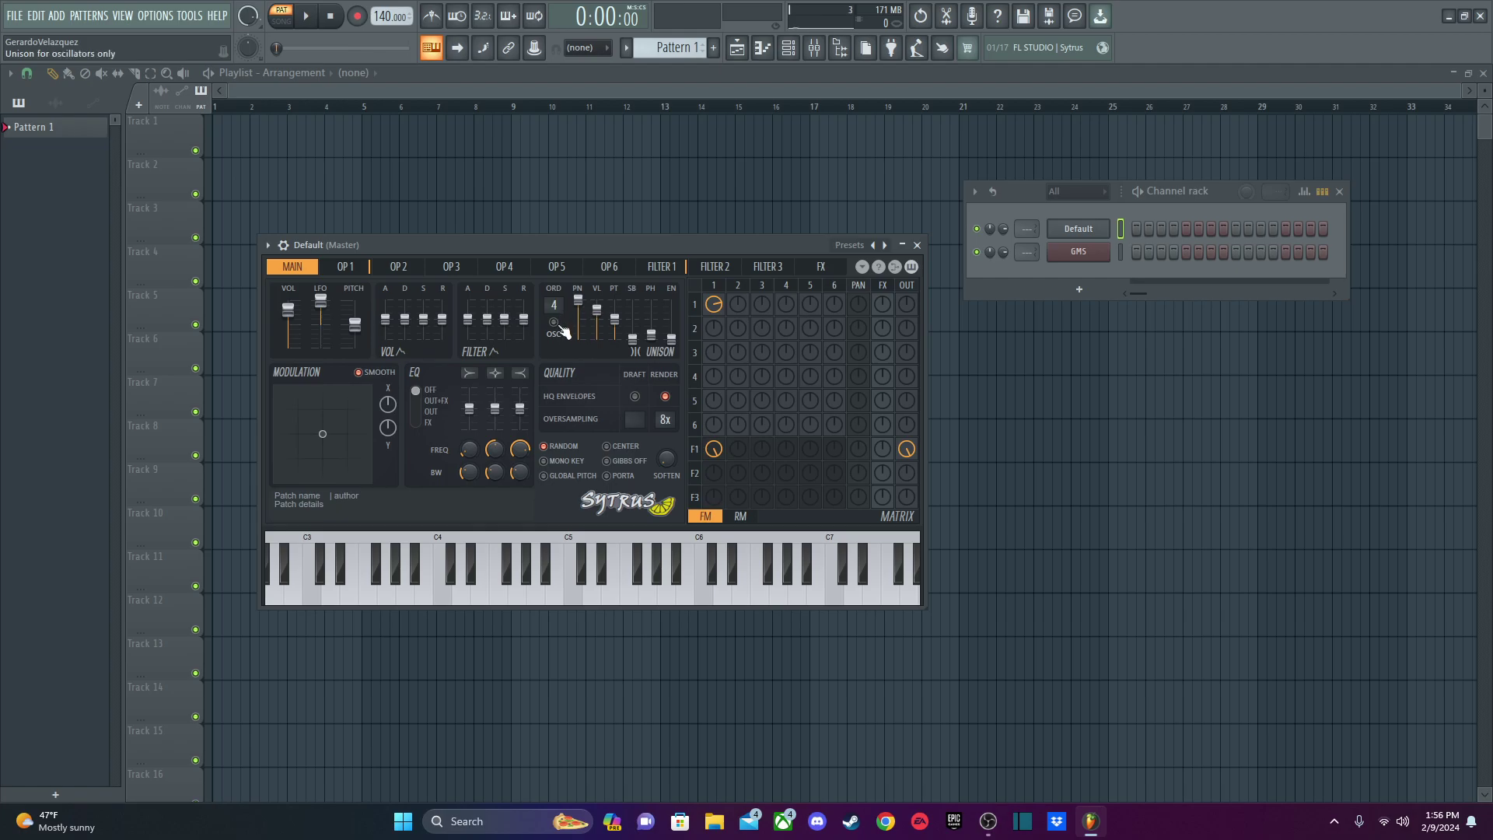
key("w")
key("r")
key("y")
key("q")
key("t")
left_click(554, 322)
key("q")
key("e")
key("t")
key("z")
key("c")
key("b")
key("c")
key("z")
key("c")
key("b")
key("z")
key("z")
Raise the unison SB slider to a little above its middle, checking the sound with test notes.
left_click_drag(633, 337, 632, 316)
key("q")
mouse_move(633, 306)
left_mouse_down()
mouse_move(632, 328)
mouse_move(632, 314)
left_mouse_up()
key("q")
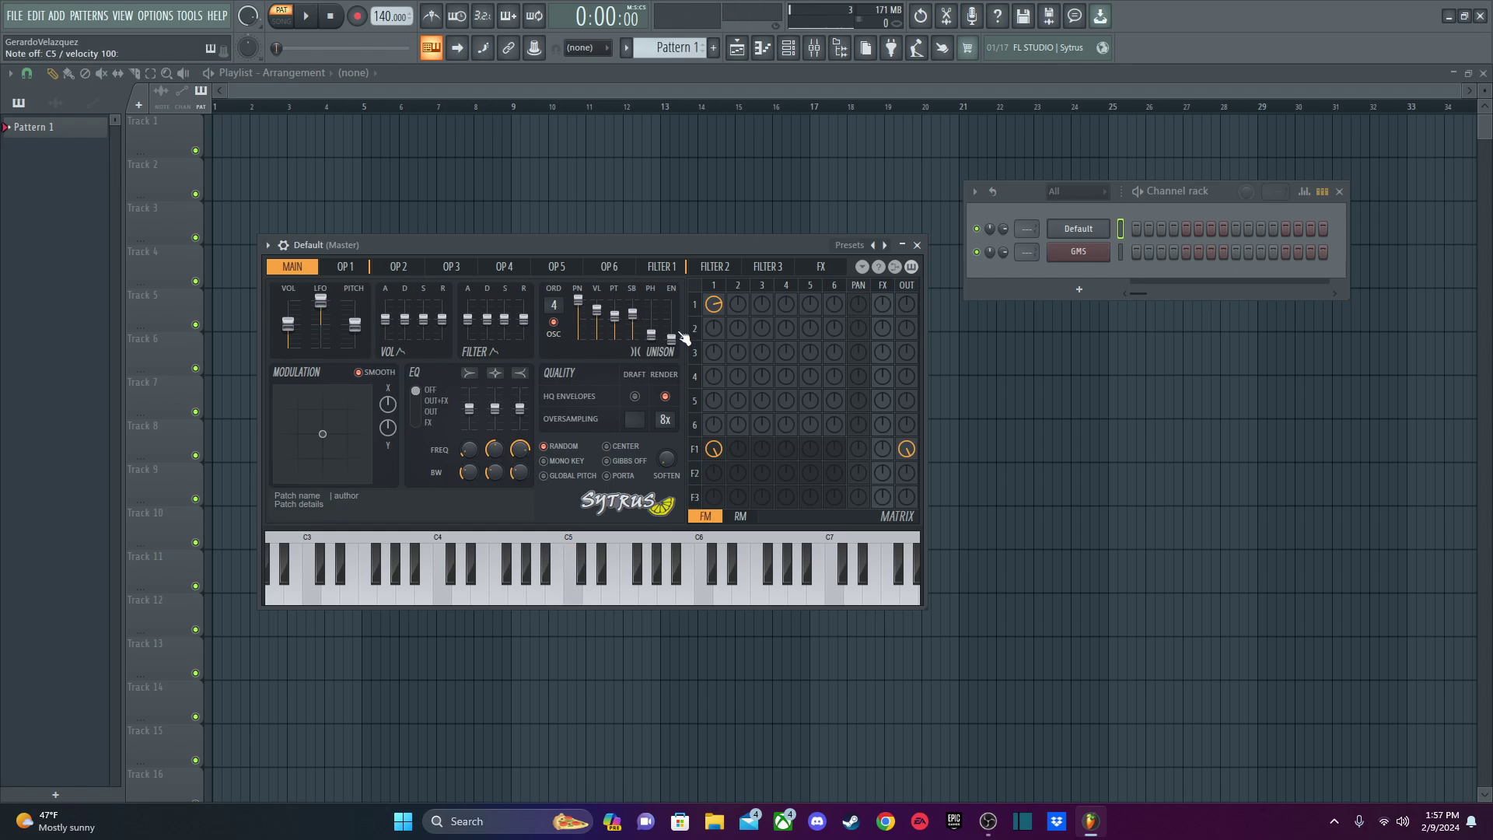
key("q")
Fine-tune the unison PH, EN and VL sliders and return to operator 1's volume envelope.
mouse_move(651, 334)
left_mouse_down()
mouse_move(651, 300)
mouse_move(651, 331)
left_mouse_up()
key("q")
mouse_move(672, 340)
left_mouse_down()
mouse_move(672, 320)
mouse_move(671, 340)
left_mouse_up()
left_click_drag(597, 318, 597, 313)
left_click(344, 267)
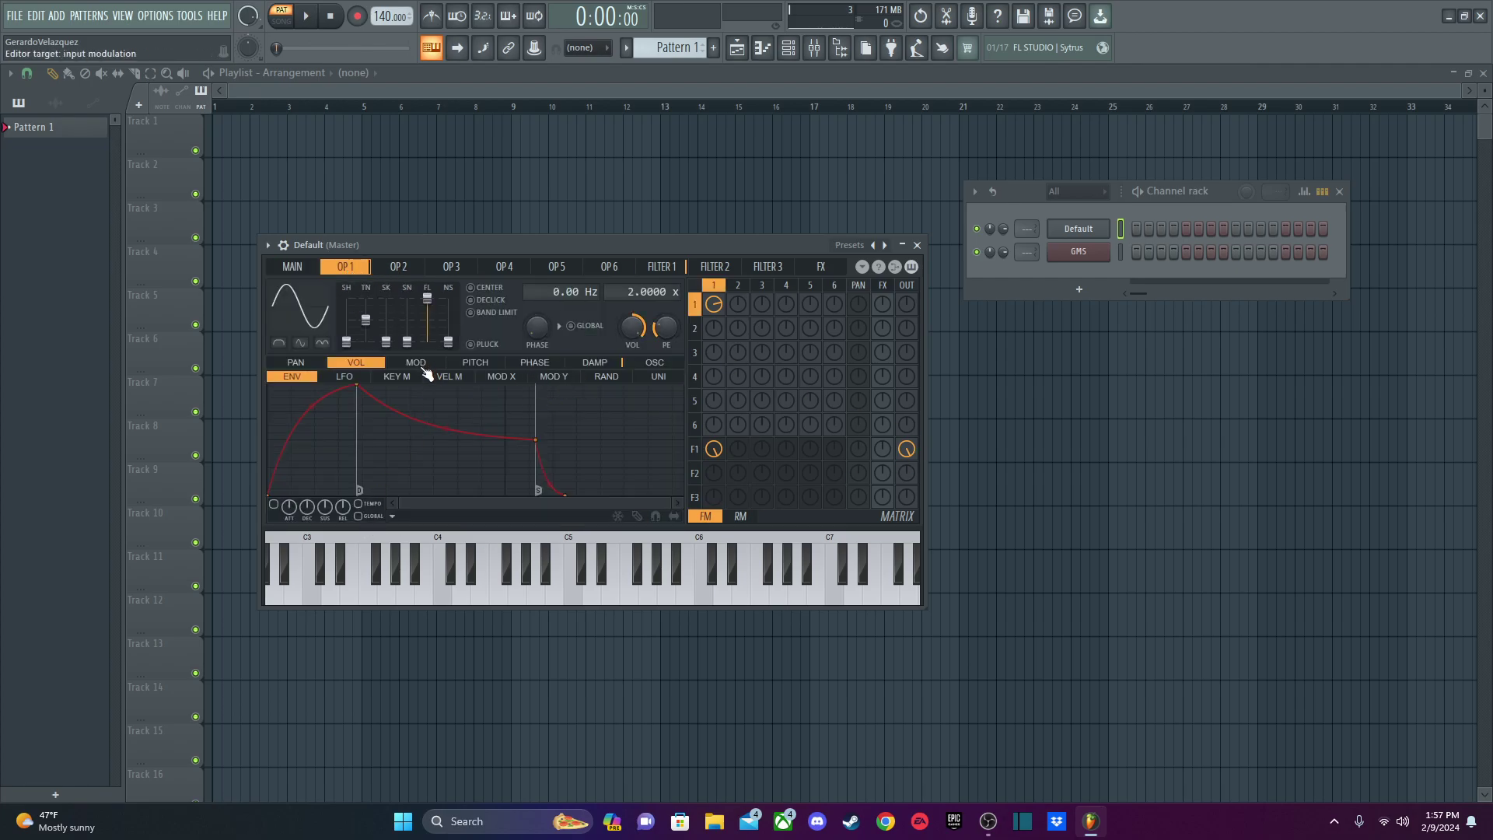
Set operator 1's modulation key mapping to full level up to just below the middle of the range, falling to zero at the highest note.
left_click(424, 367)
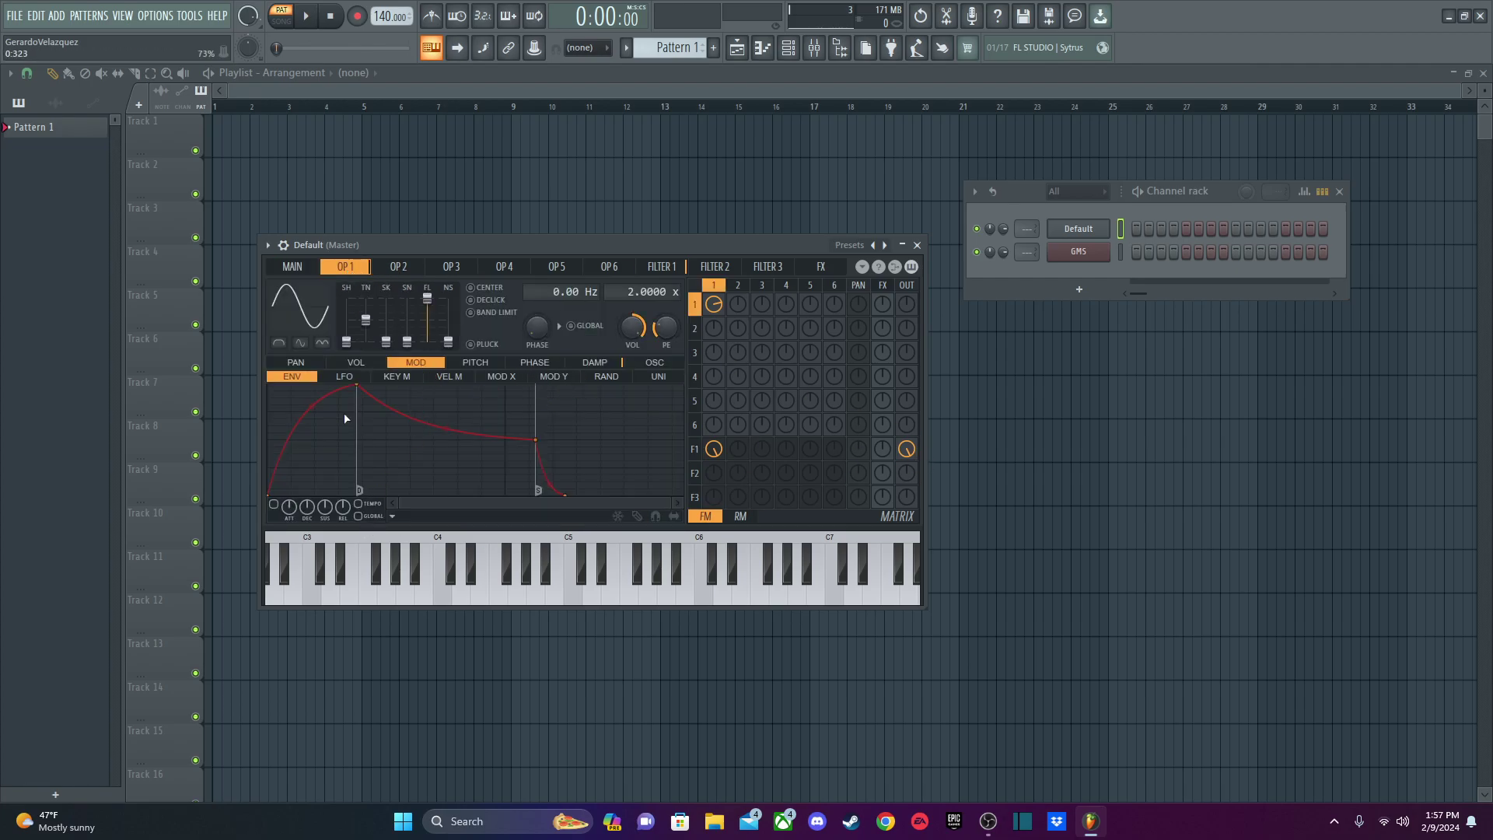
left_click(398, 378)
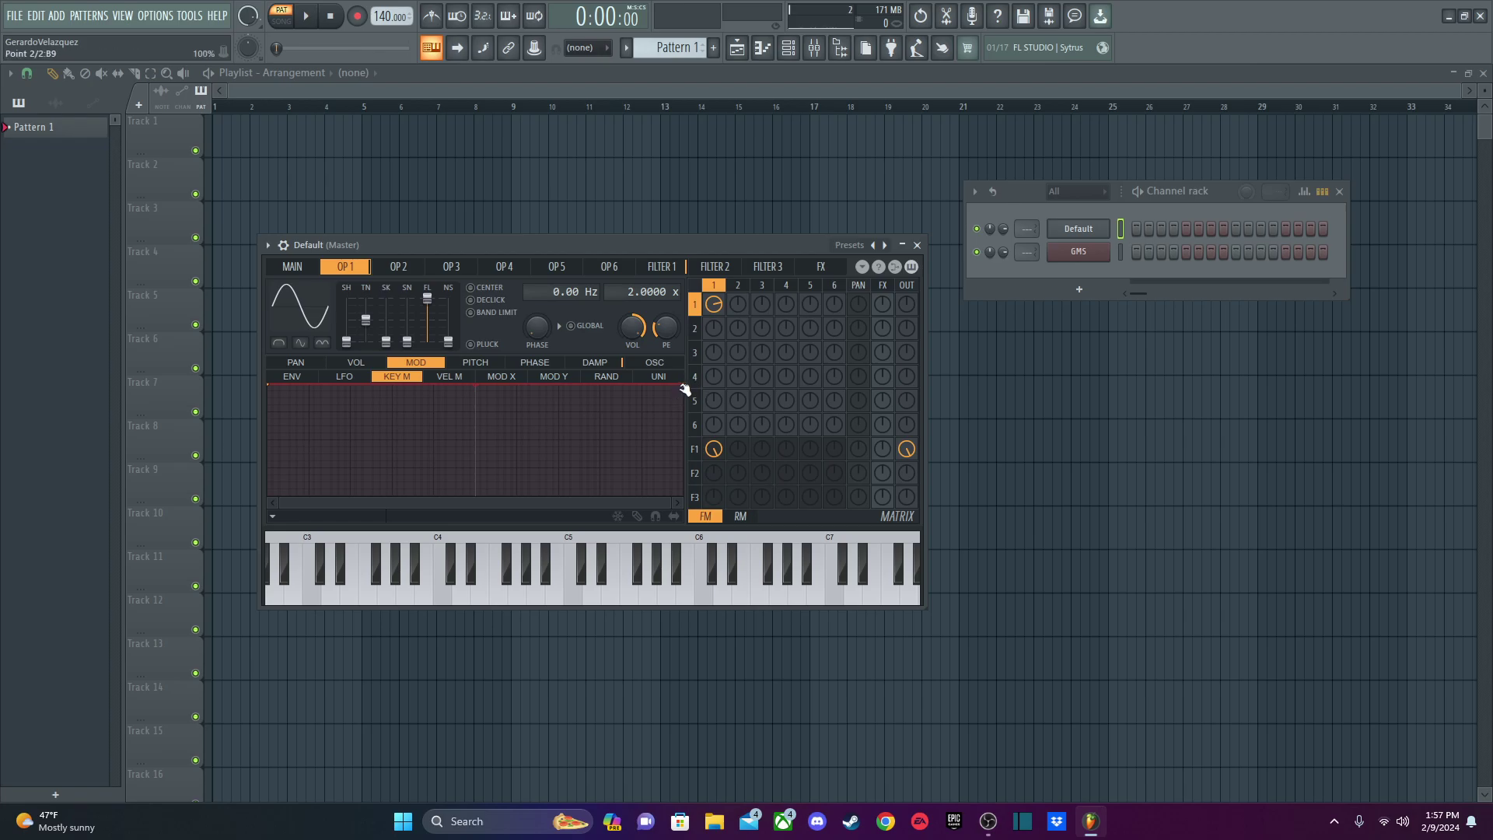
left_click_drag(685, 389, 683, 496)
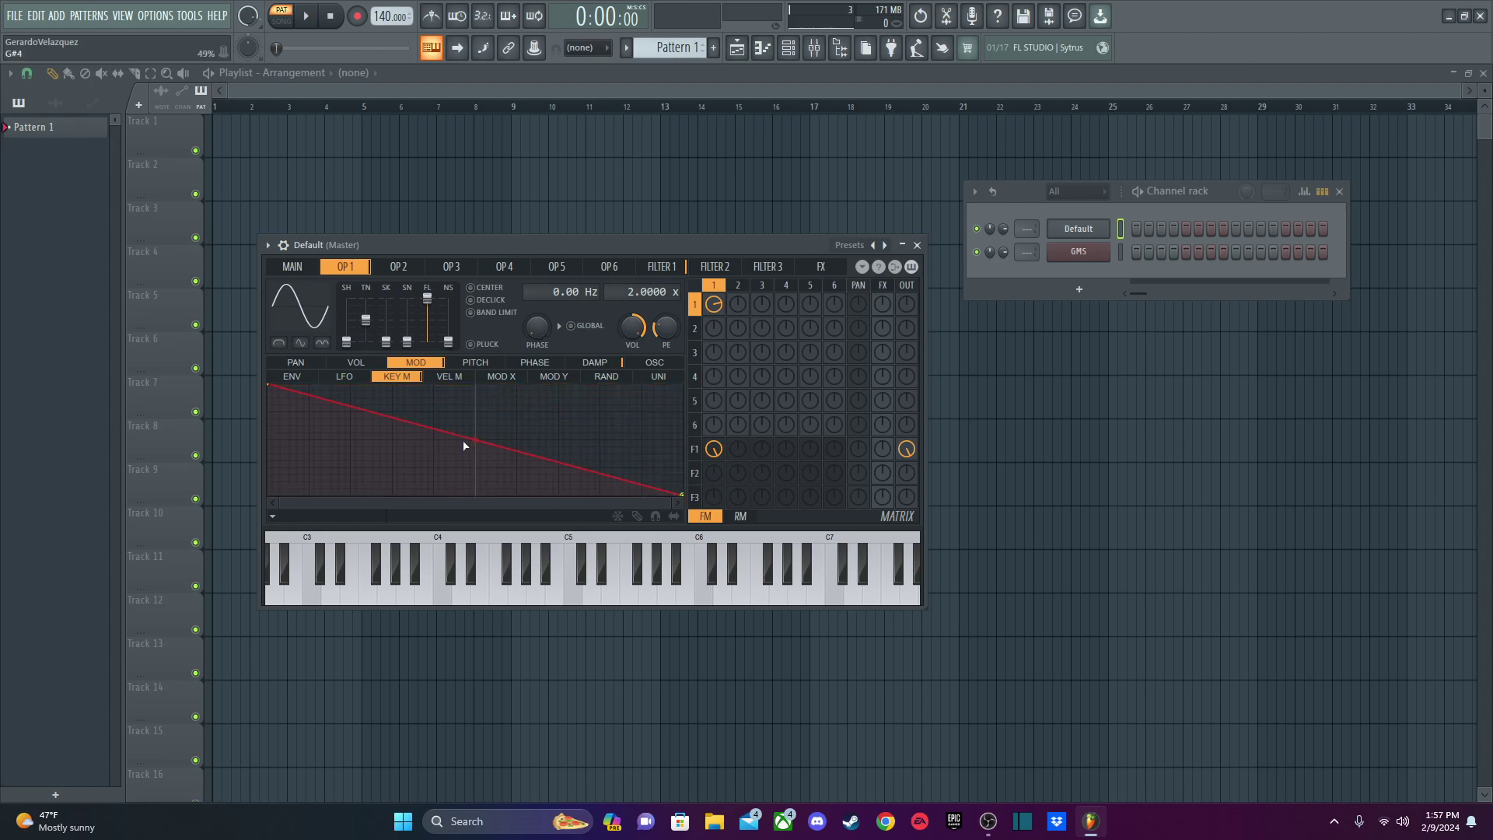
right_click(453, 398)
left_click_drag(454, 399, 442, 385)
Bend the falling part of the modulation key mapping with extra points so it drops steeply and levels off towards the high notes.
left_click_drag(558, 440, 560, 476)
right_click(504, 452)
left_click_drag(504, 454, 506, 465)
right_click(474, 454)
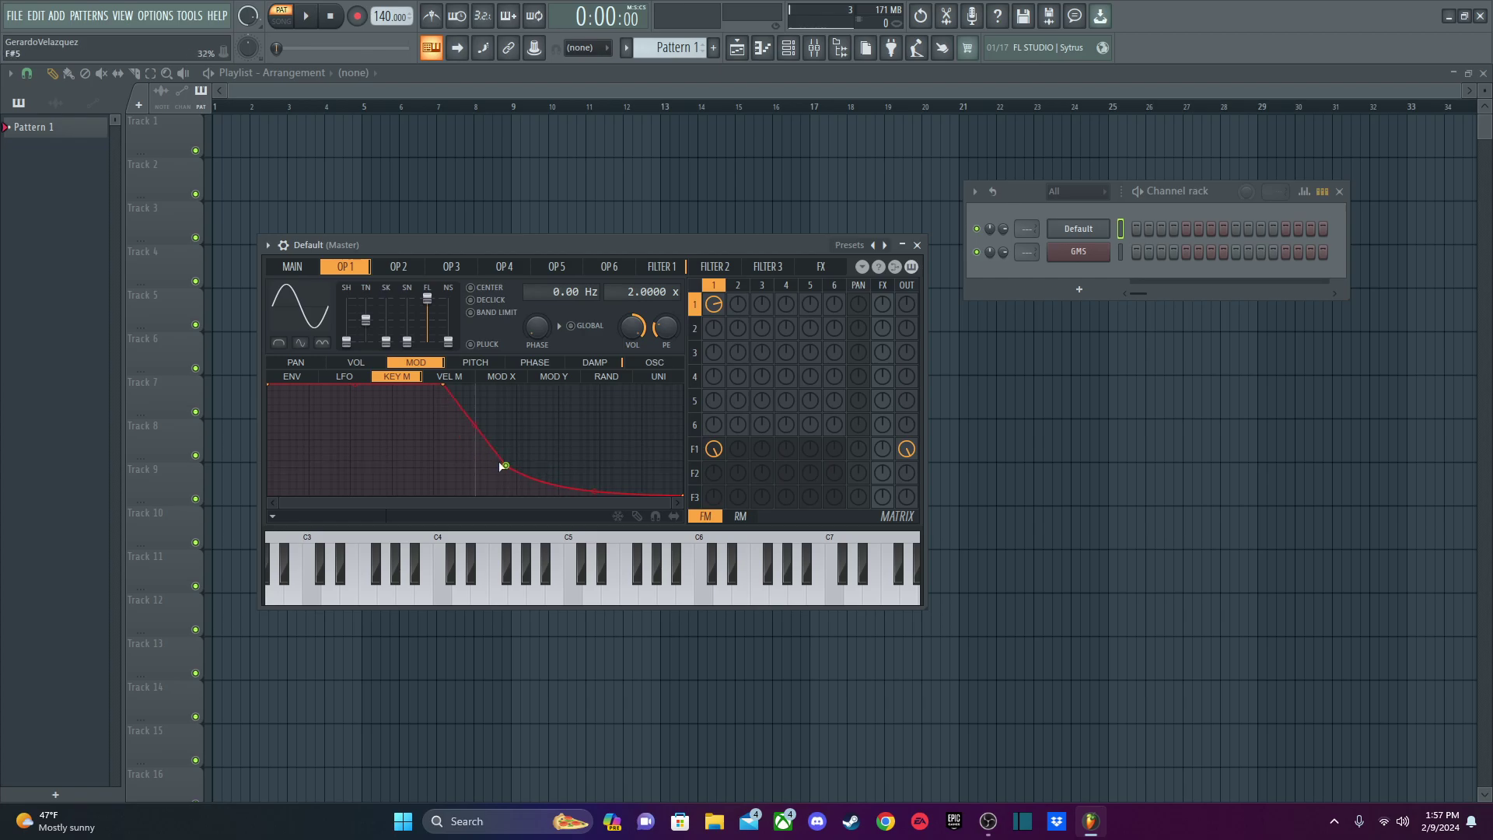
right_click(542, 483)
left_click_drag(613, 493, 612, 478)
left_click_drag(506, 465, 507, 472)
Audition the modulation key mapping with low and high test notes.
key("x")
key("v")
key("n")
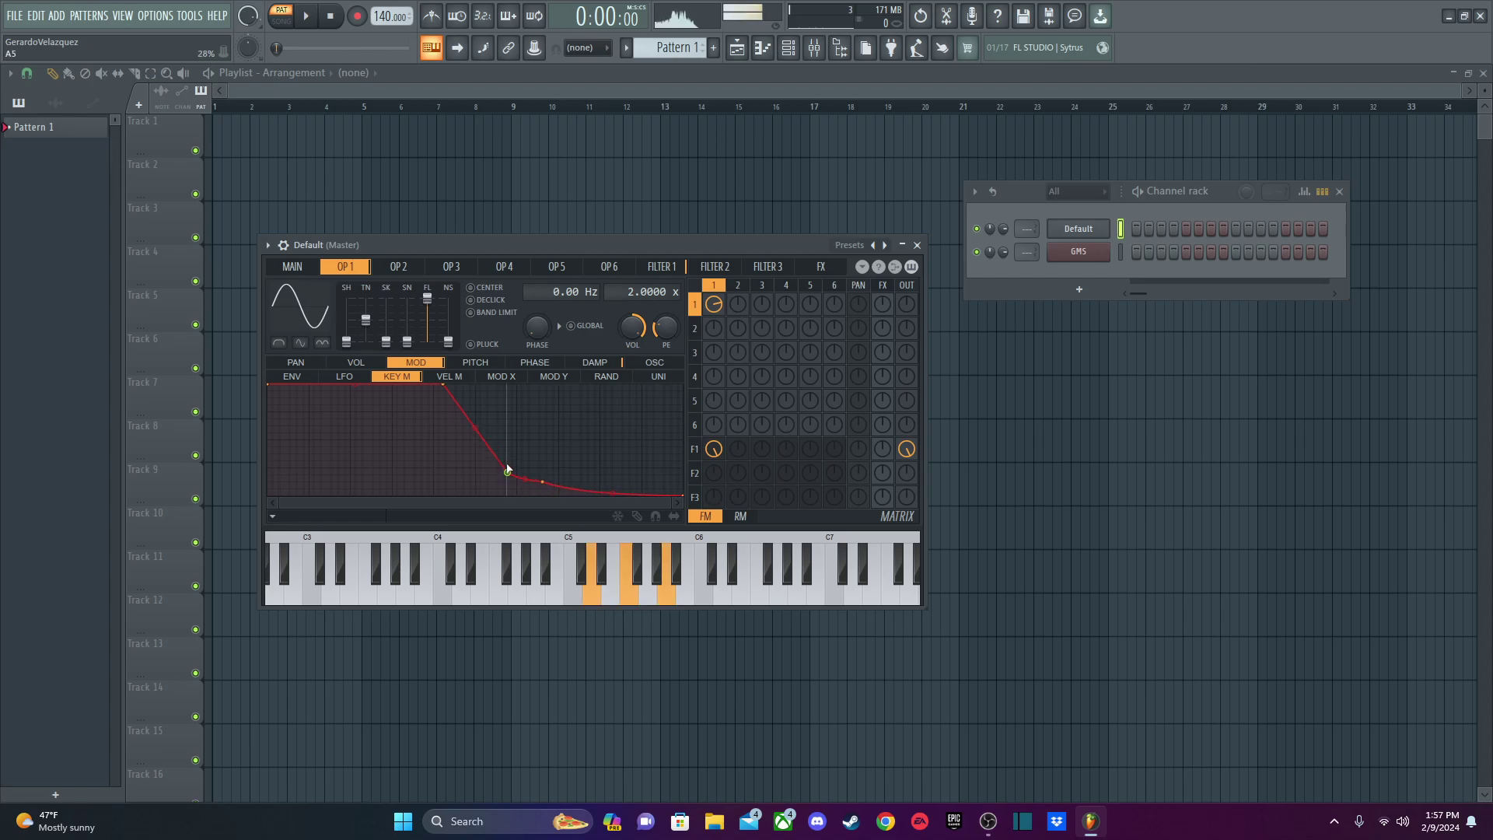
key("r")
key("y")
key("i")
key("u")
key("o")
key("5")
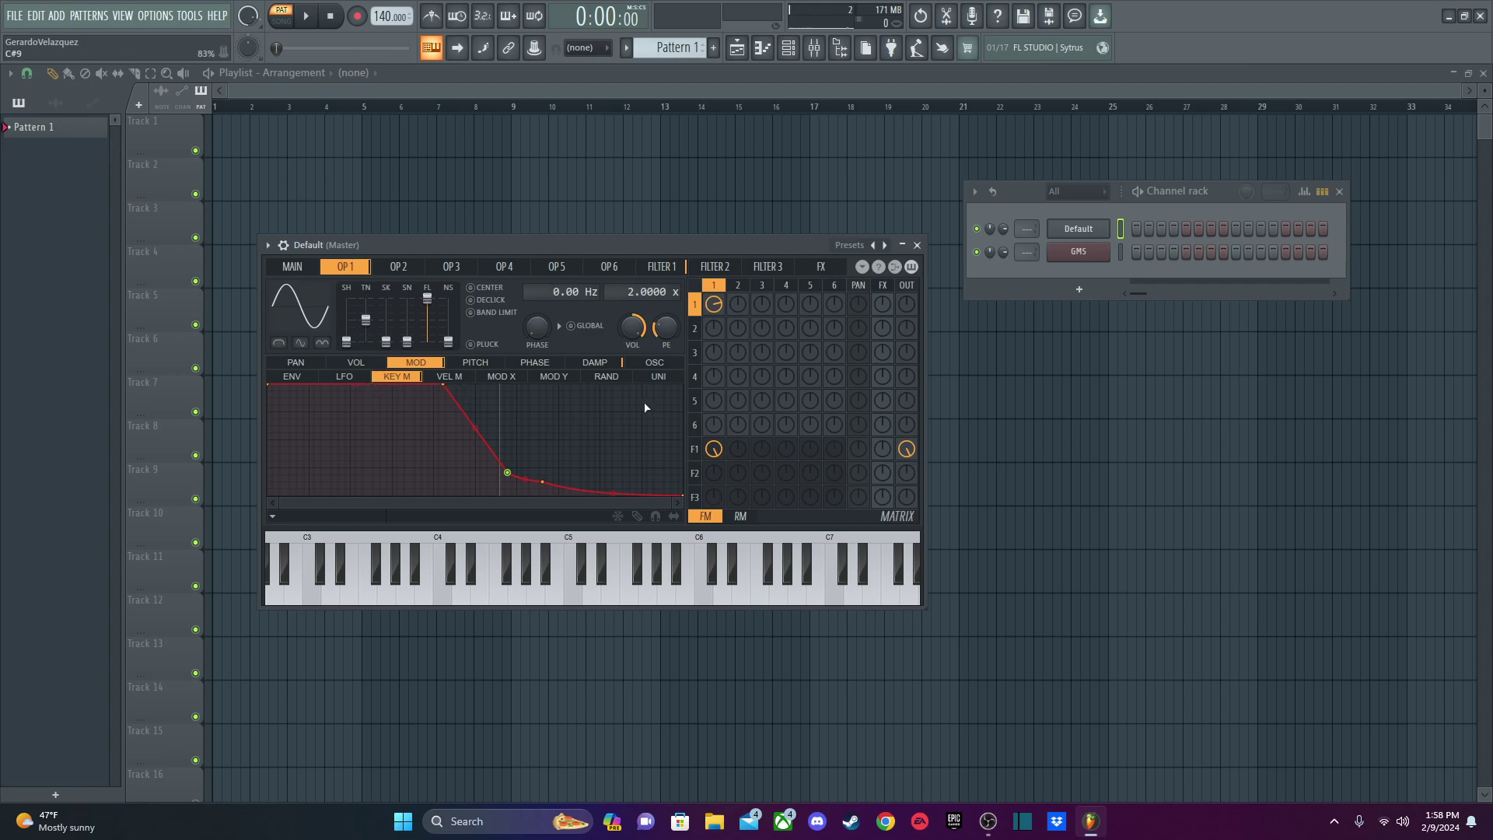
Check the master level in the main settings, and adjust the flat tail of operator 1's modulation key mapping slightly.
left_click(293, 266)
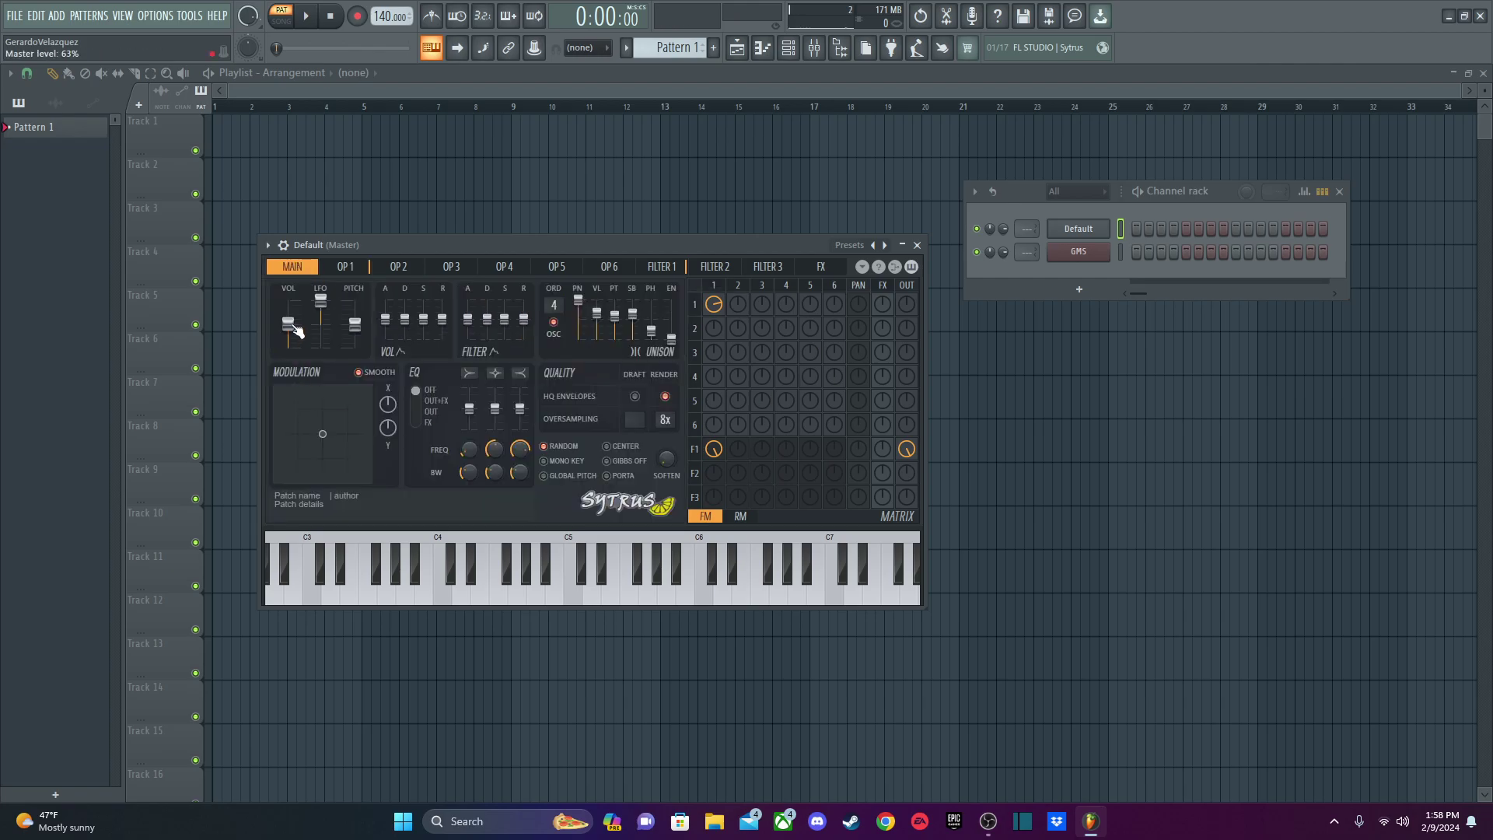
mouse_move(295, 331)
left_mouse_down()
mouse_move(288, 307)
mouse_move(288, 325)
left_mouse_up()
left_click(346, 268)
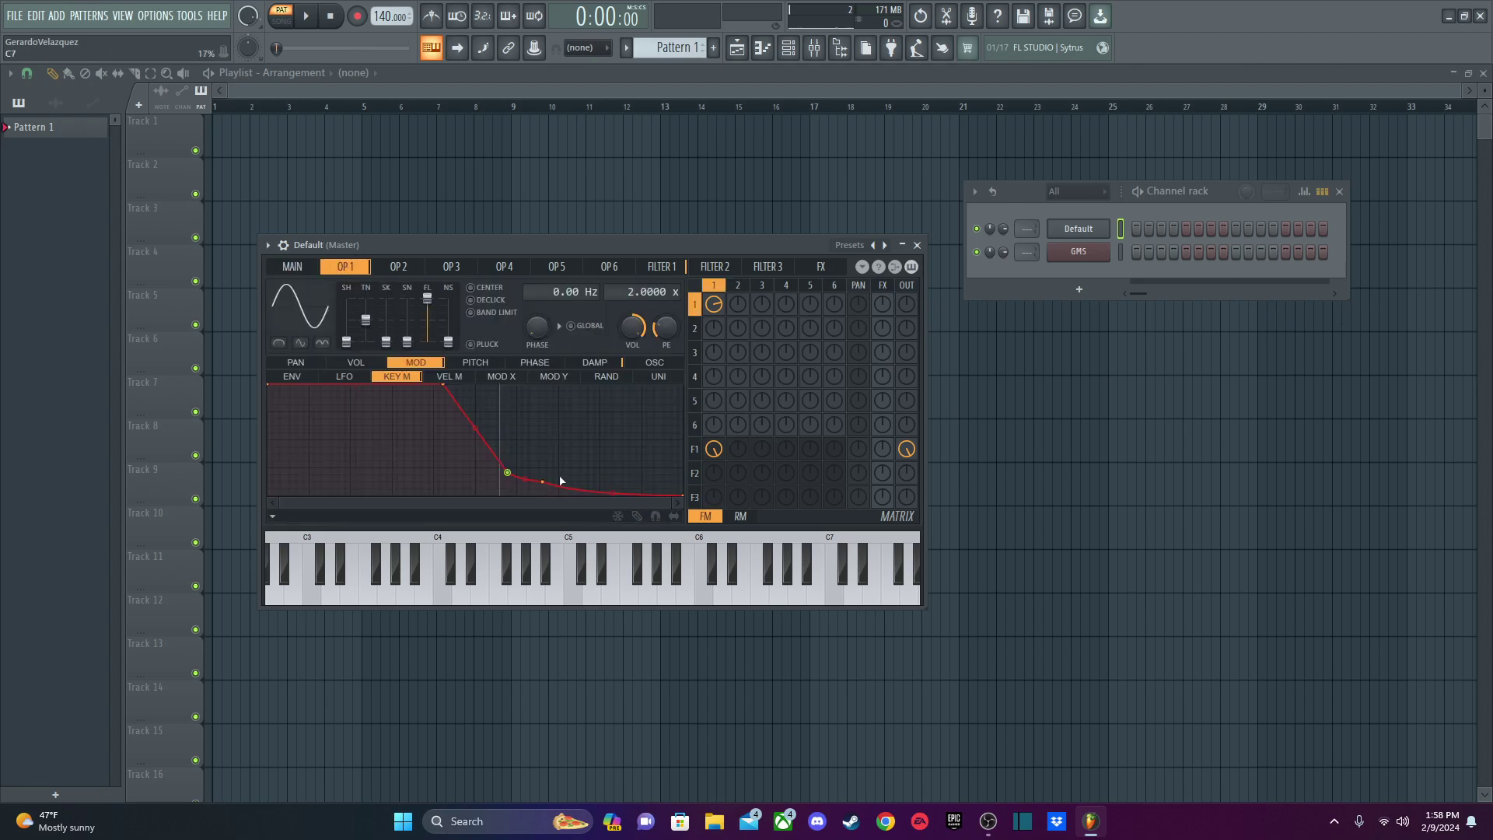
left_click_drag(543, 481, 613, 494)
Set operator 1's volume key mapping to full level up to just below the middle of the range, falling to zero at the highest note.
left_click(347, 363)
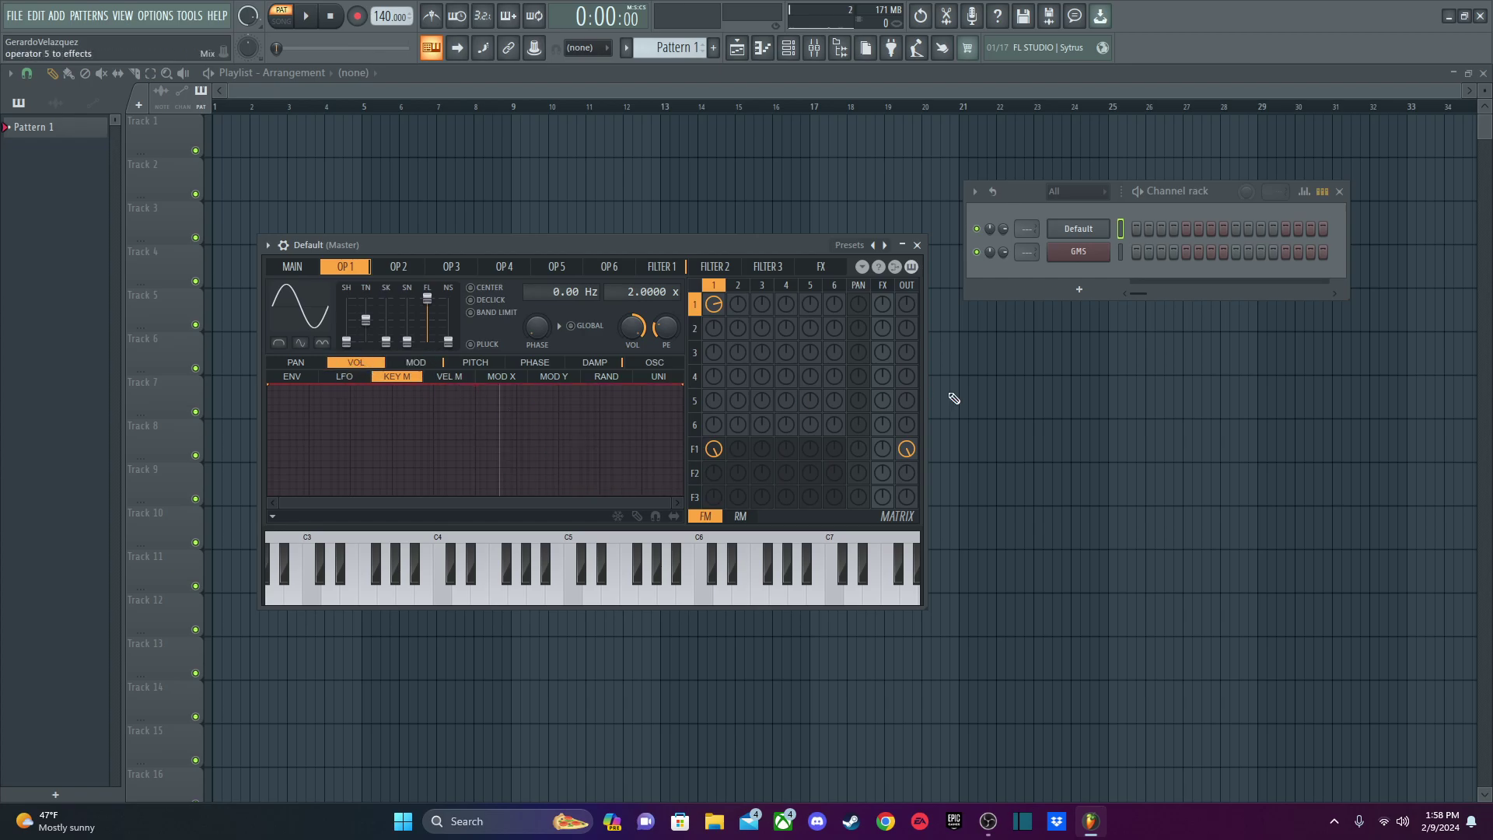
left_click_drag(687, 384, 684, 495)
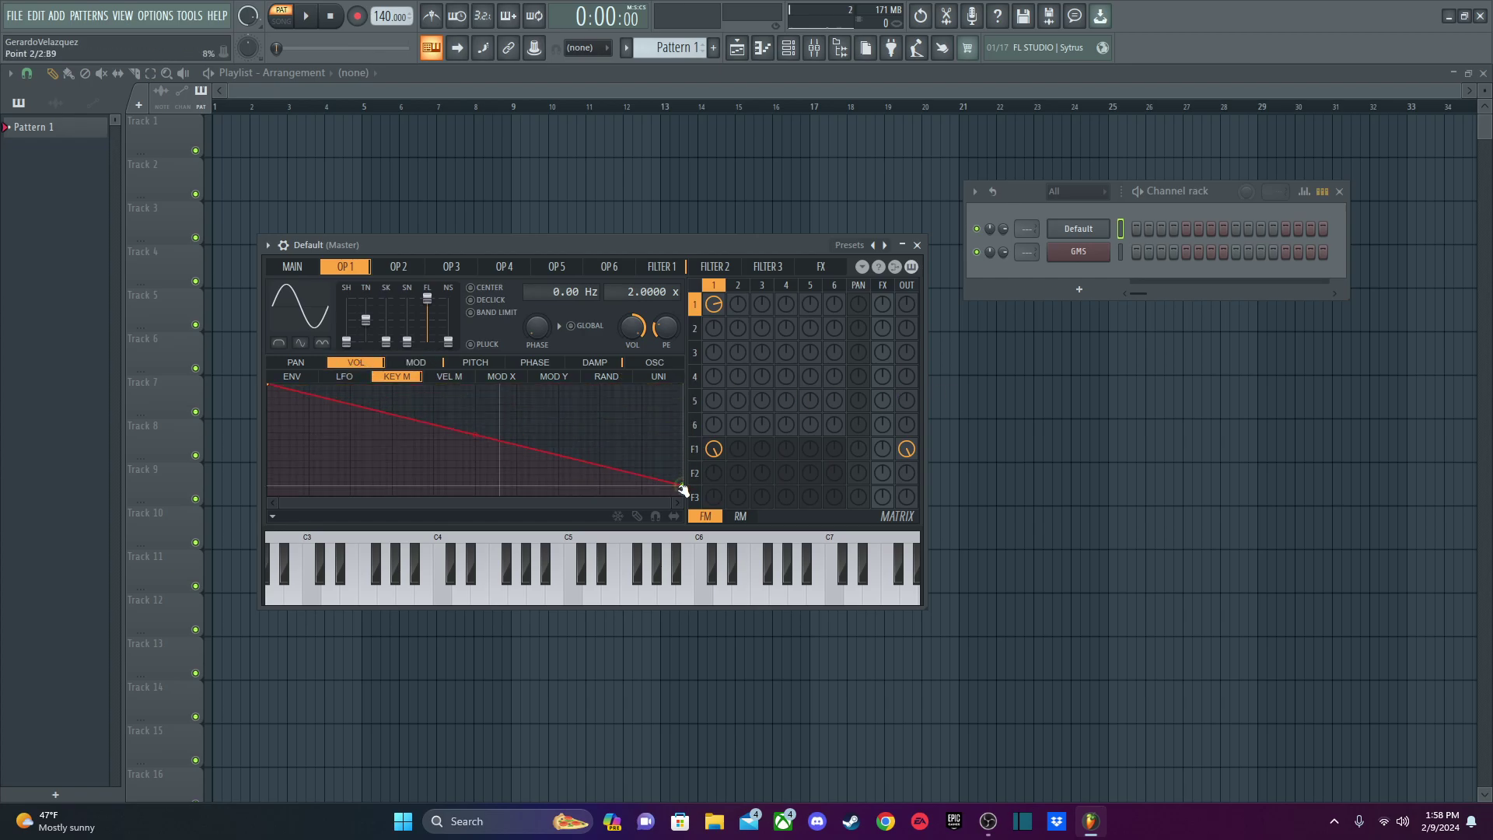
right_click(439, 403)
left_click_drag(441, 402, 438, 367)
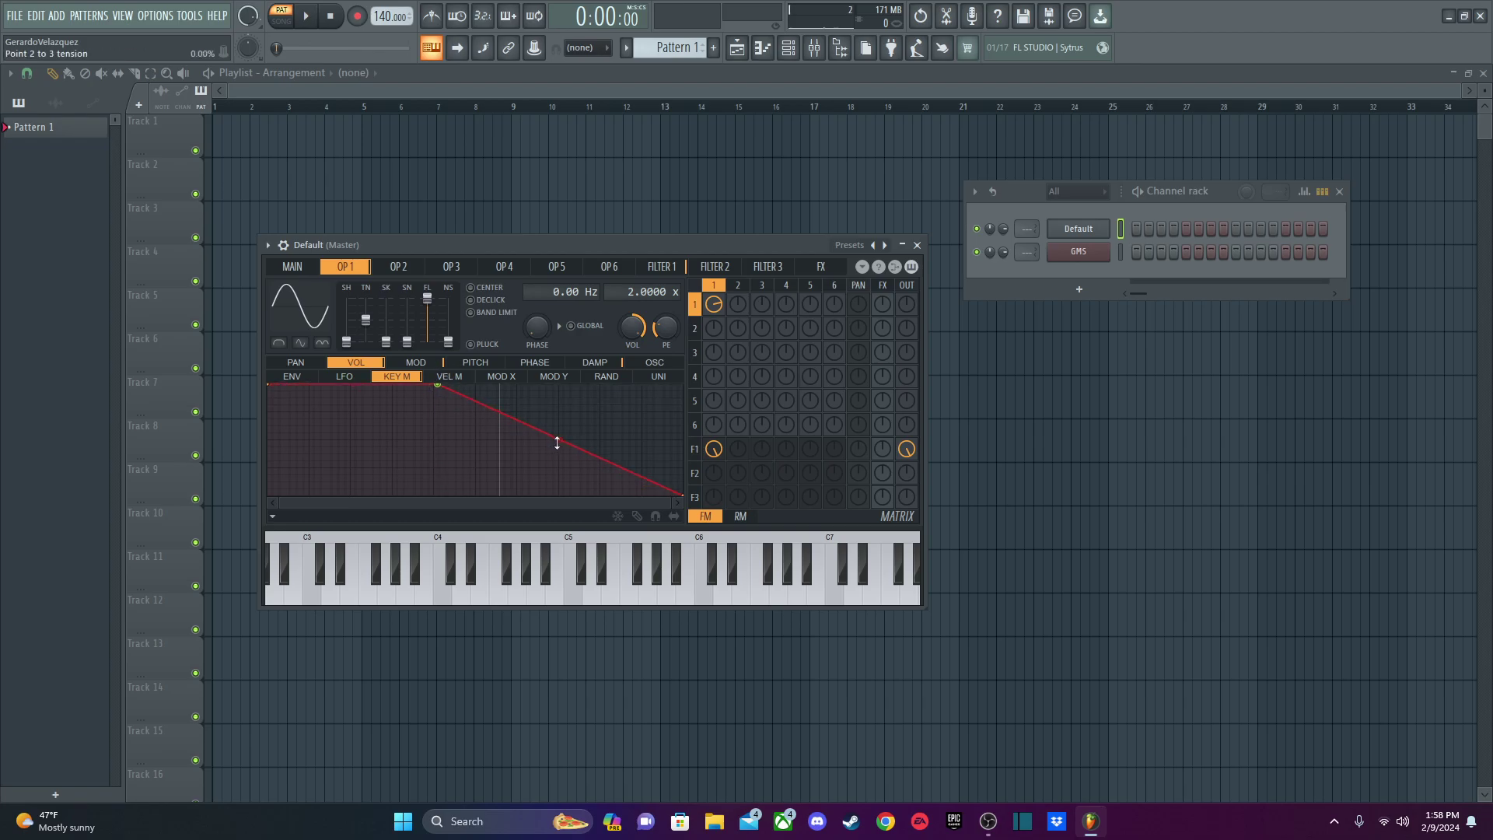
Match the volume key mapping to the modulation one by bending its slope into a steep drop with a shallow tail.
left_click(426, 363)
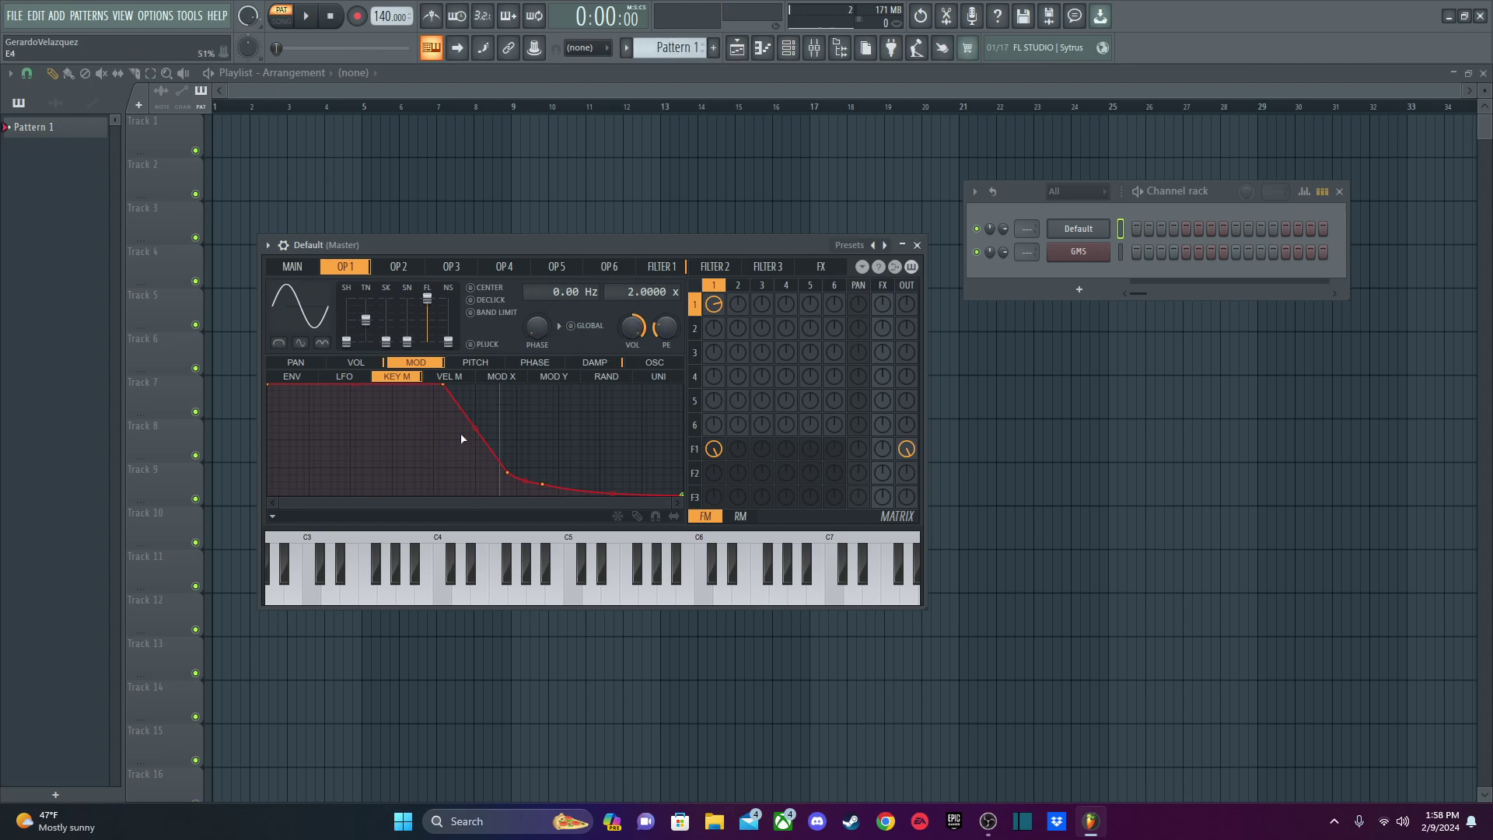
left_click(370, 365)
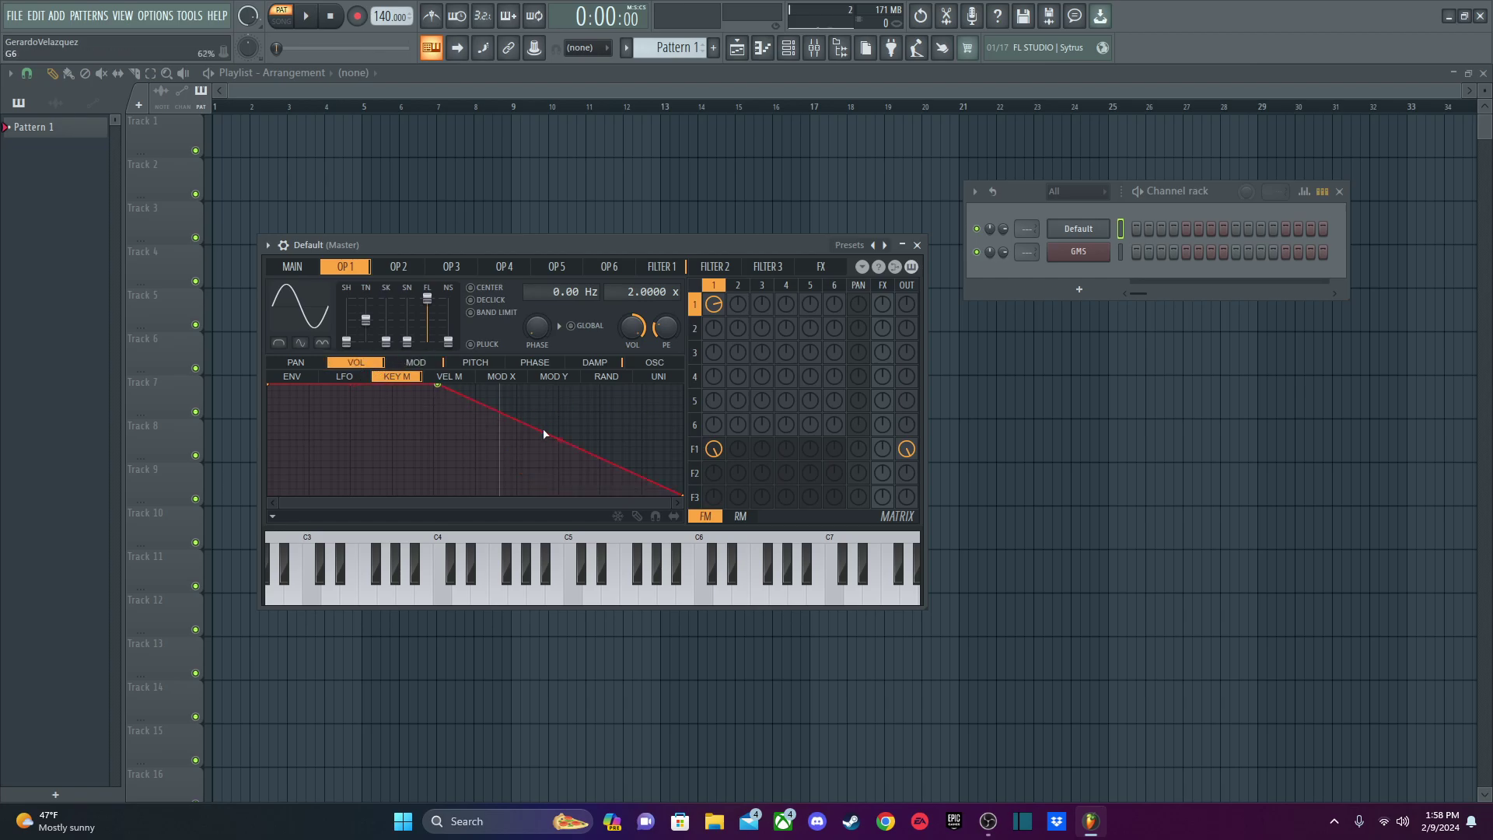
left_click_drag(560, 437, 597, 488)
right_click(513, 442)
left_click_drag(515, 463, 514, 473)
Audition the volume key mapping with several chords in the higher octave.
key("w")
key("r")
key("y")
key("e")
key("t")
key("u")
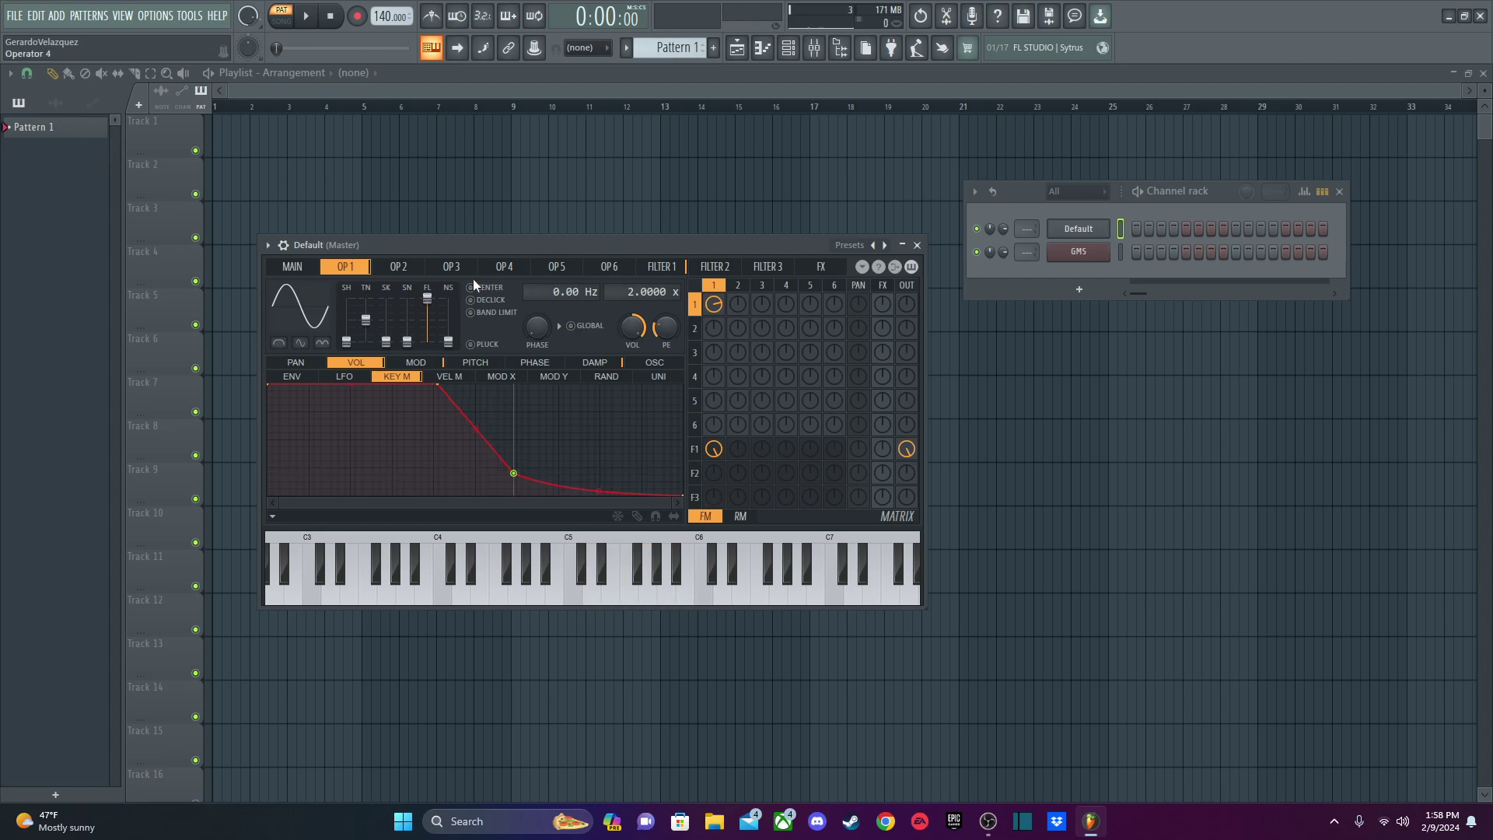
key("w")
key("r")
key("y")
key("i")
key("p")
key("q")
key("e")
key("t")
key("u")
key("o")
key("q")
key("3")
key("t")
key("7")
key("o")
Enable operator 1's volume envelope with zero attack and a shorter decay, and audition it with test notes.
left_click(292, 377)
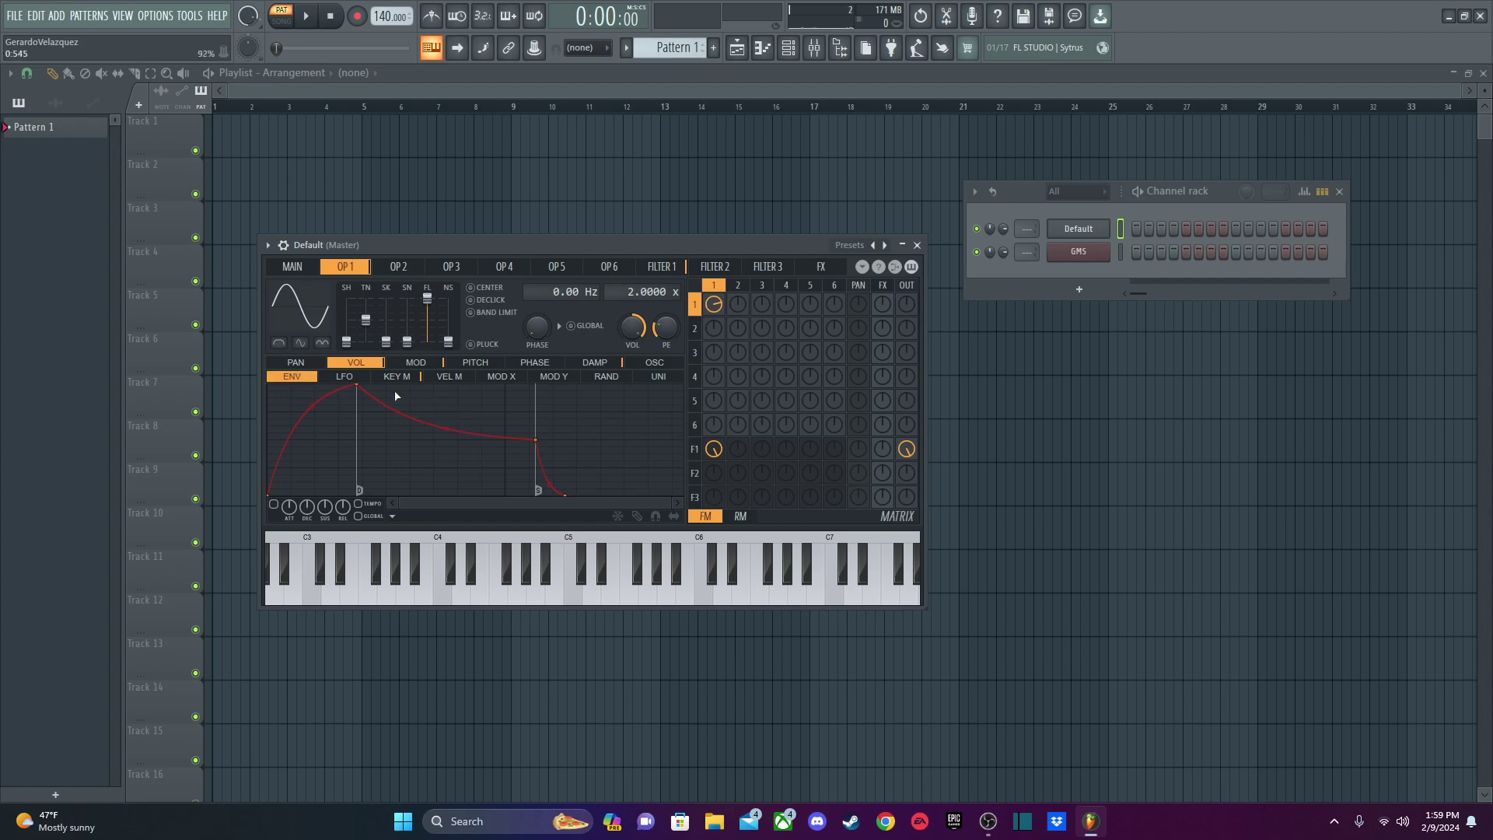
left_click(277, 504)
left_click_drag(357, 386, 253, 371)
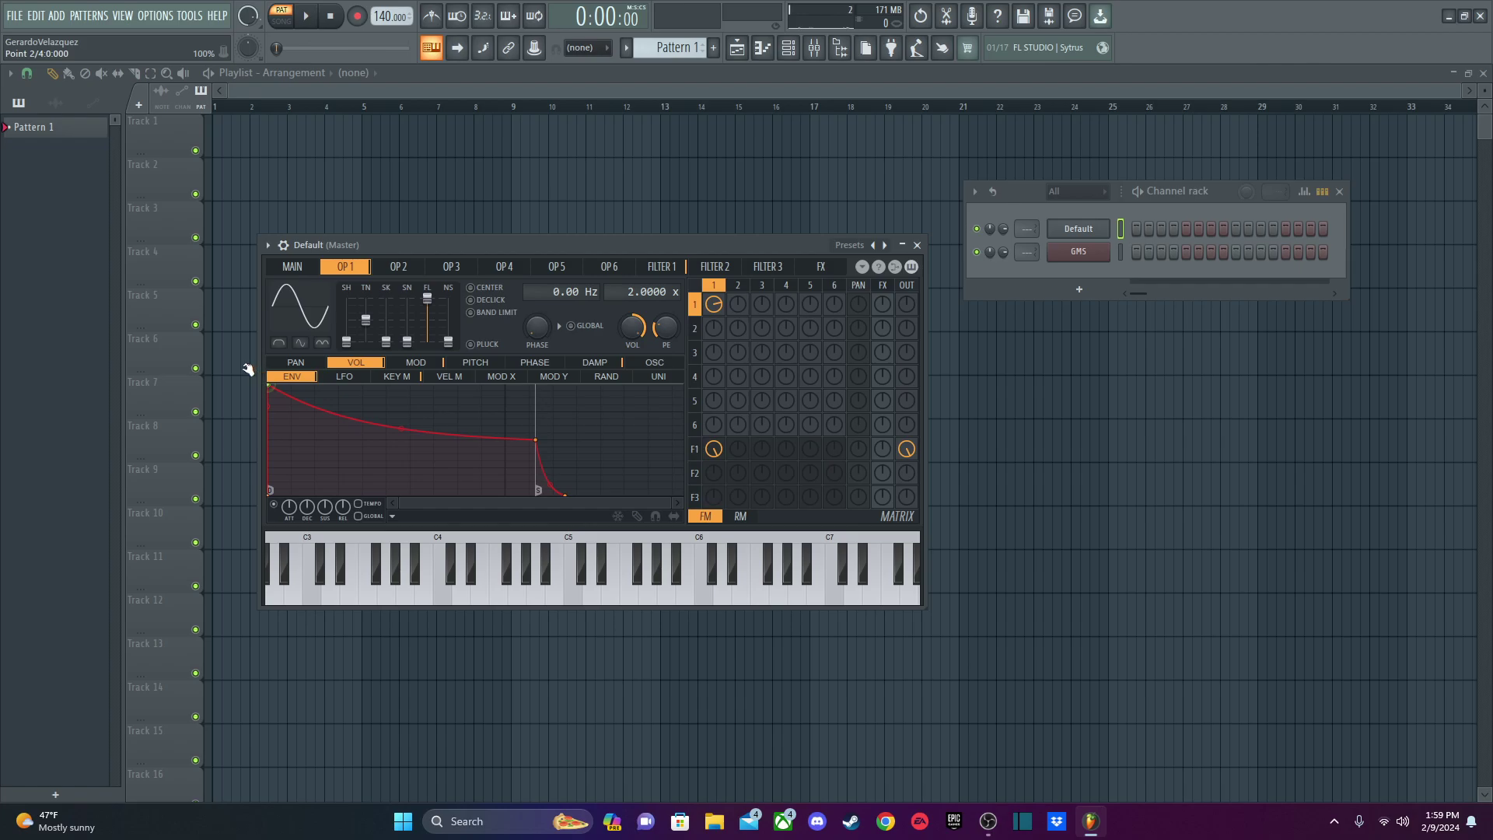
left_click_drag(538, 442, 350, 434)
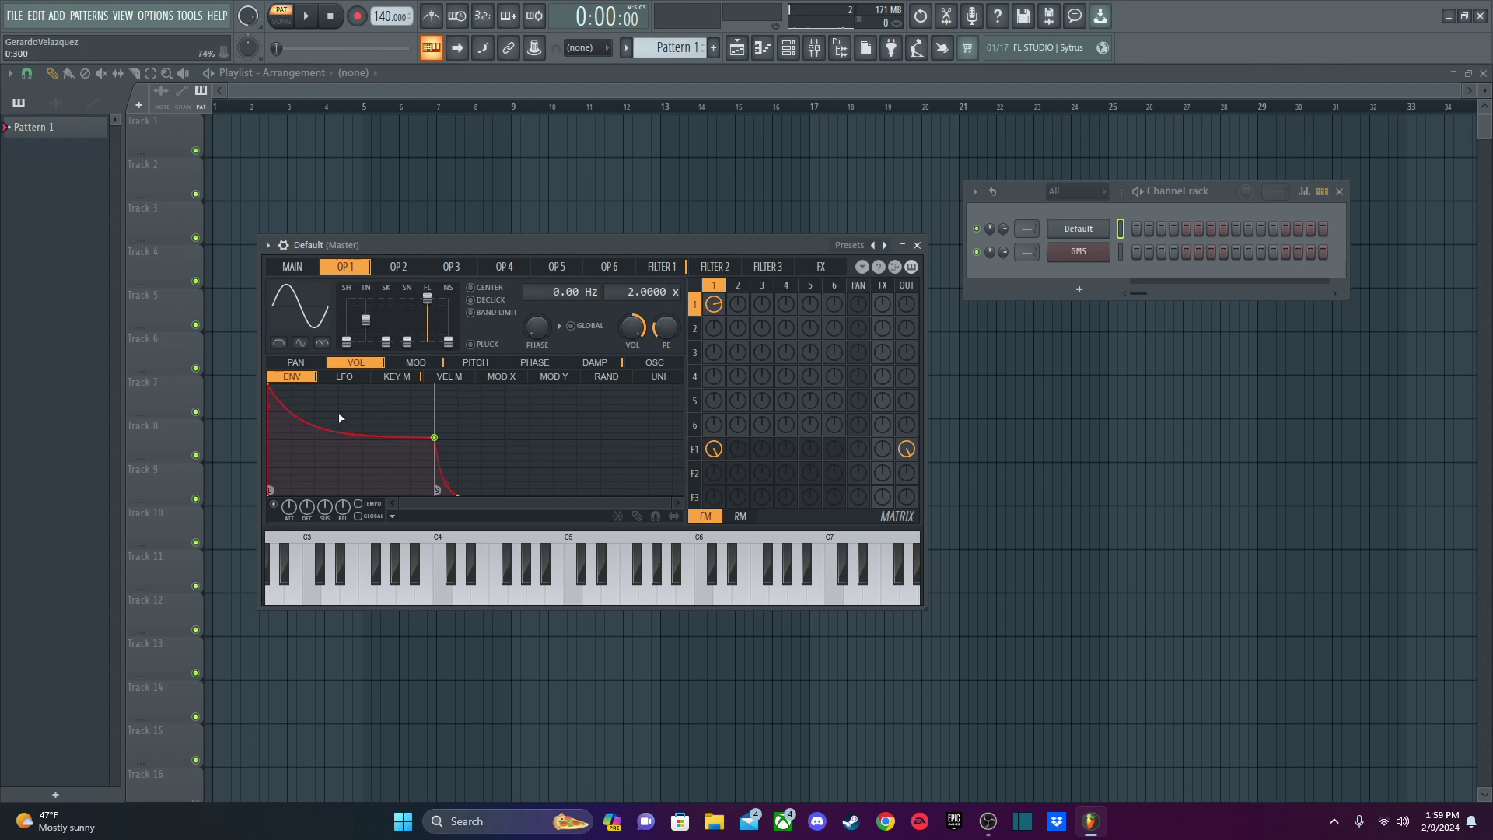
key("y")
key("r")
key("w")
key("q")
Steepen the decay curve of operator 1's volume envelope and audition it with test notes.
left_click_drag(328, 434, 351, 437)
key("y")
key("r")
key("w")
key("q")
key("w")
key("r")
key("y")
key("o")
key("e")
key("v")
Add a point early in the volume envelope's decay and fine-tune the curve around it while playing test notes.
right_click(294, 412)
key("n")
key("b")
key("v")
key("x")
key("z")
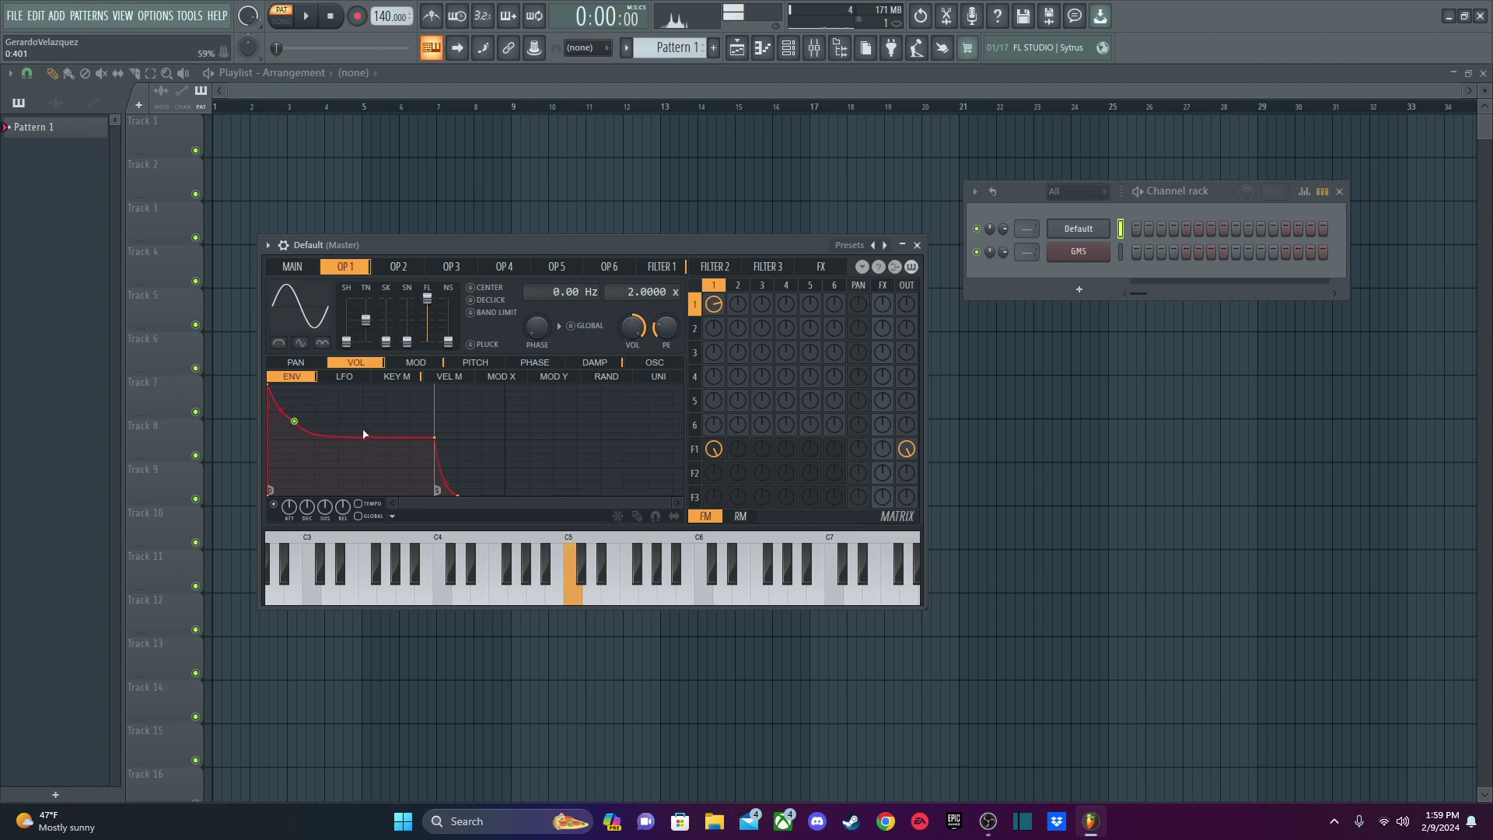
key("z")
key("c")
left_click_drag(364, 437, 365, 437)
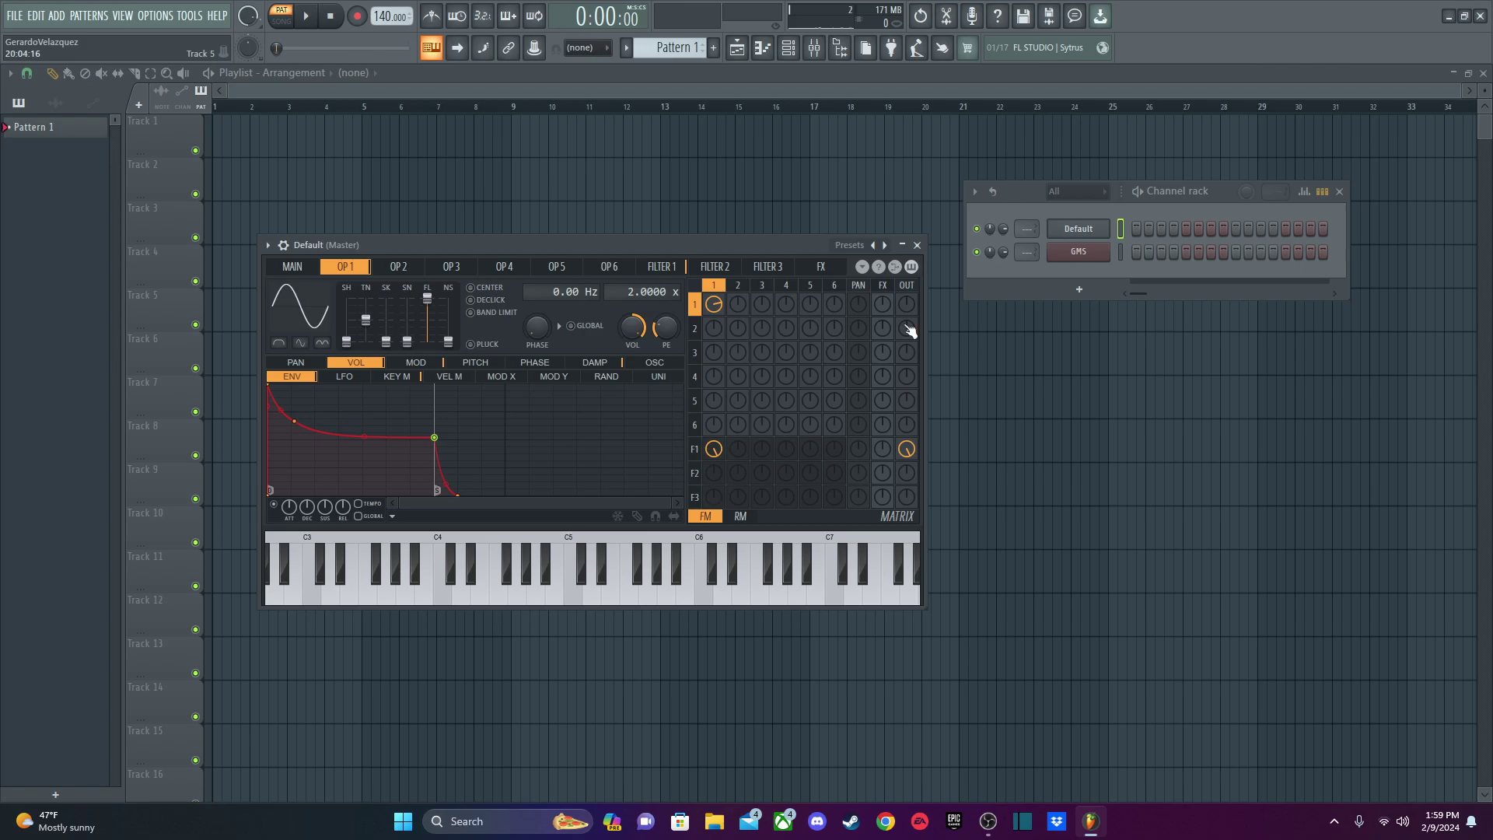
left_click_drag(294, 421, 299, 420)
Enable operator 1's modulation envelope with zero attack and a shorter decay, and delete its final release point.
left_click(416, 363)
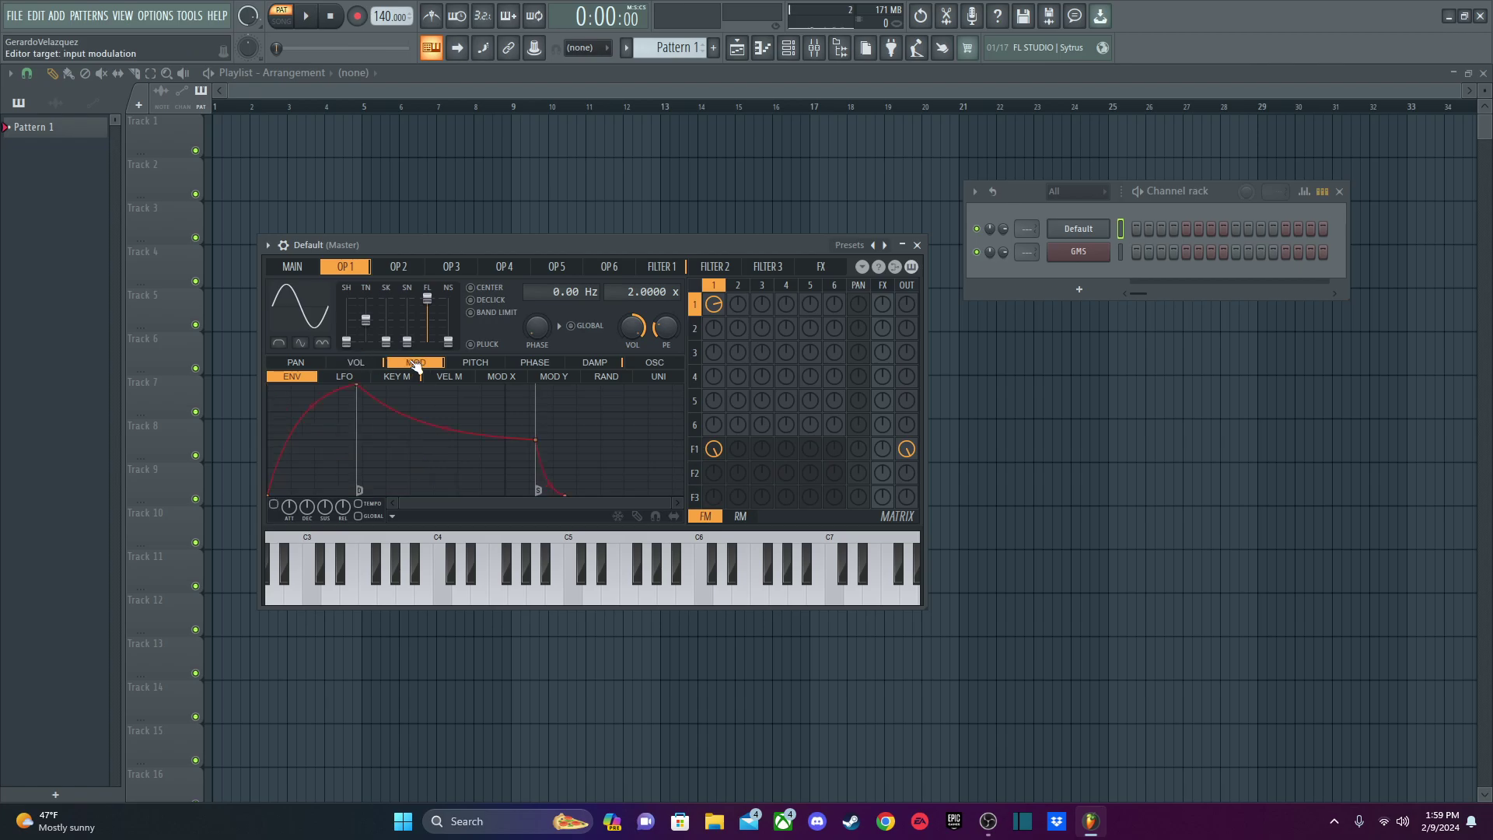
left_click(274, 505)
left_click_drag(361, 389, 183, 350)
left_click_drag(539, 440, 400, 444)
left_click_drag(555, 496, 445, 497)
right_click(445, 497)
left_click(488, 512)
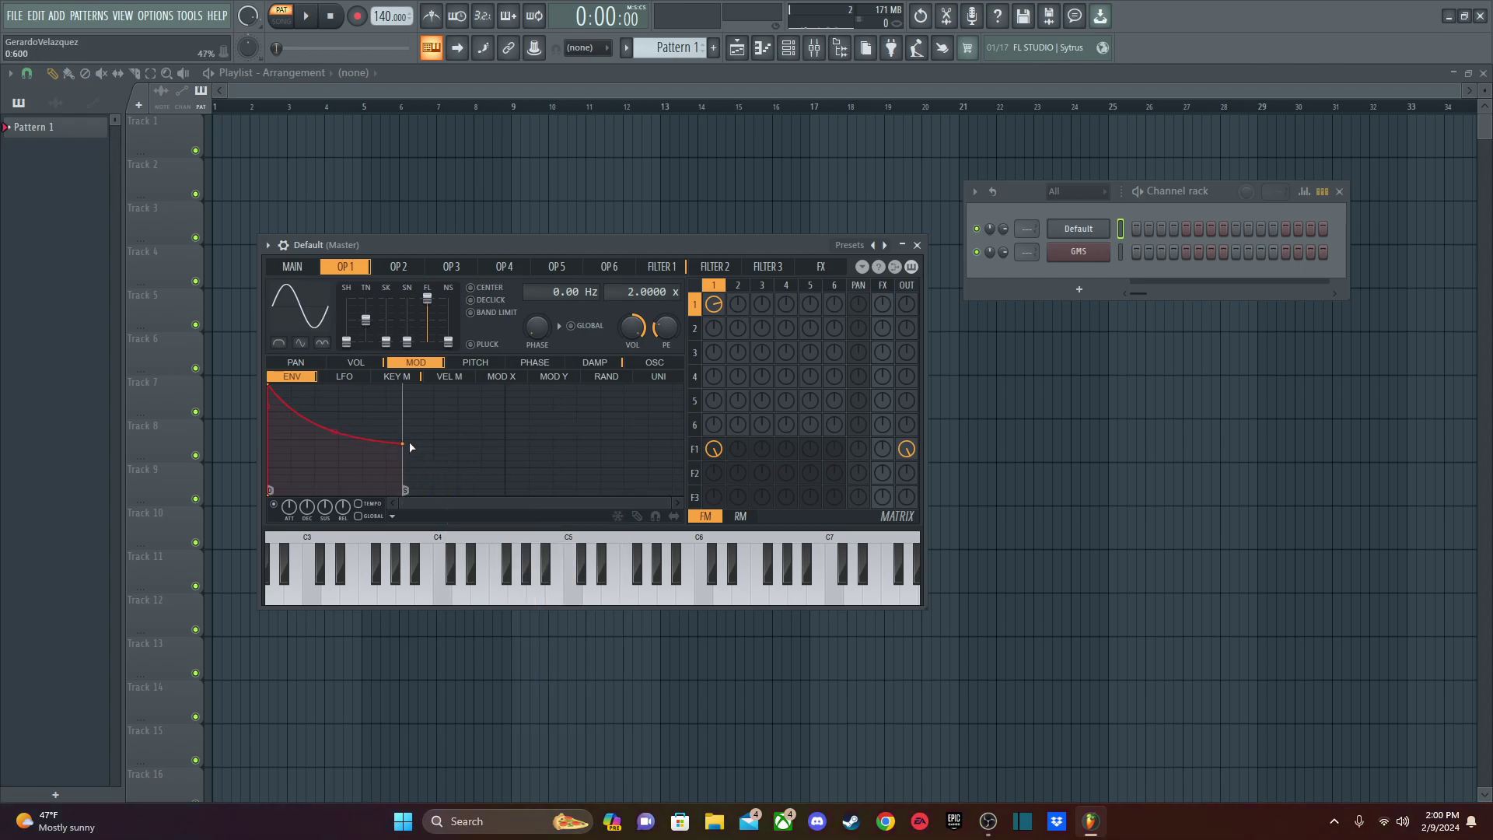
Reshape the modulation envelope's decay curve with an added early point, and audition it with low and high notes.
left_click_drag(296, 407, 347, 444)
right_click(279, 406)
key("q")
key("r")
key("e")
key("b")
key("n")
key("m")
key("z")
key("c")
key("b")
key("z")
key("c")
key("b")
key("m")
key("w")
Enable filter 1's cutoff envelope with zero attack and a shorter decay, and delete its final release point.
left_click(357, 362)
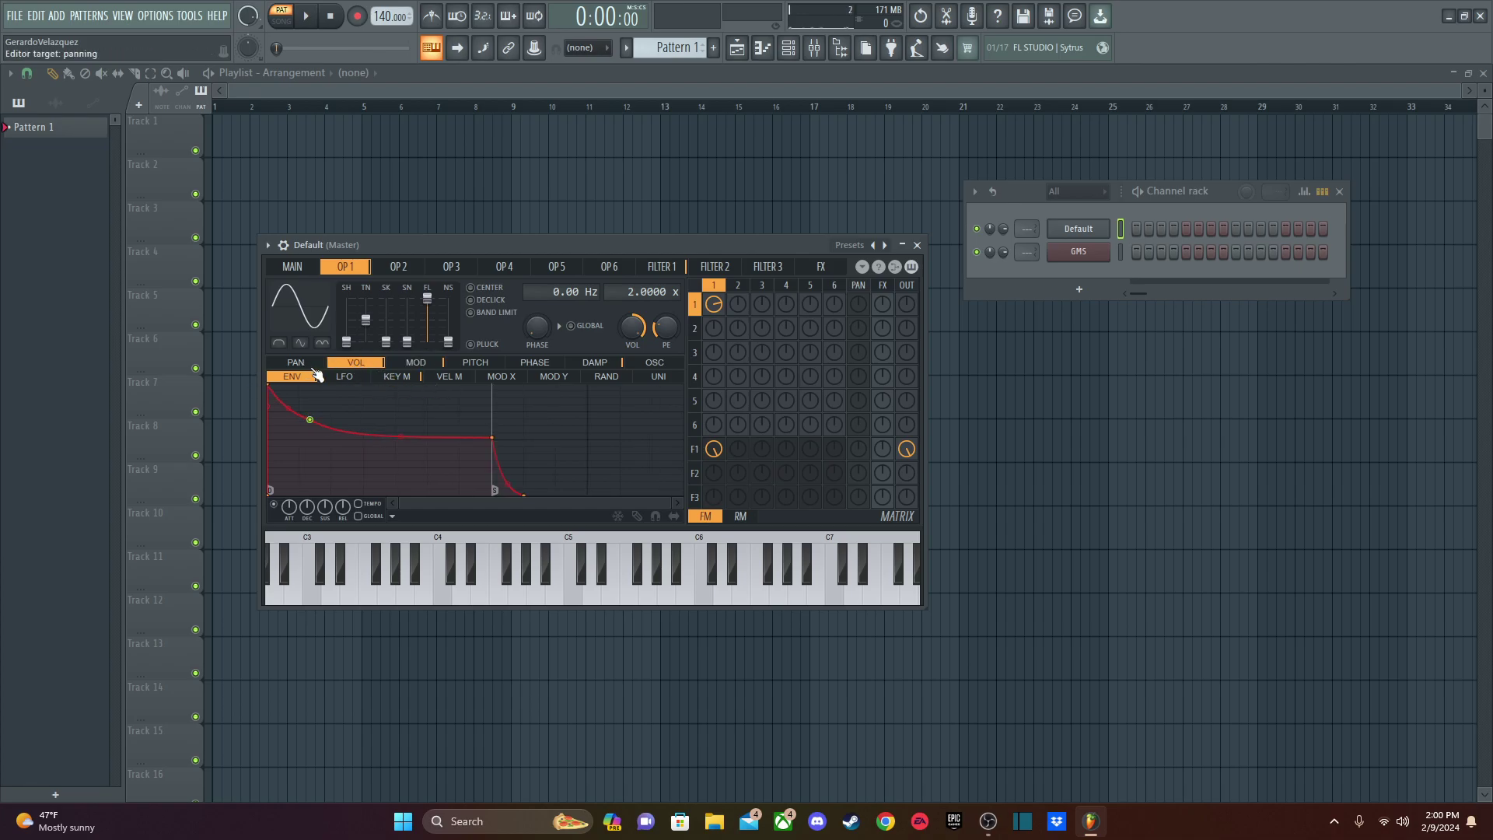
left_click(296, 269)
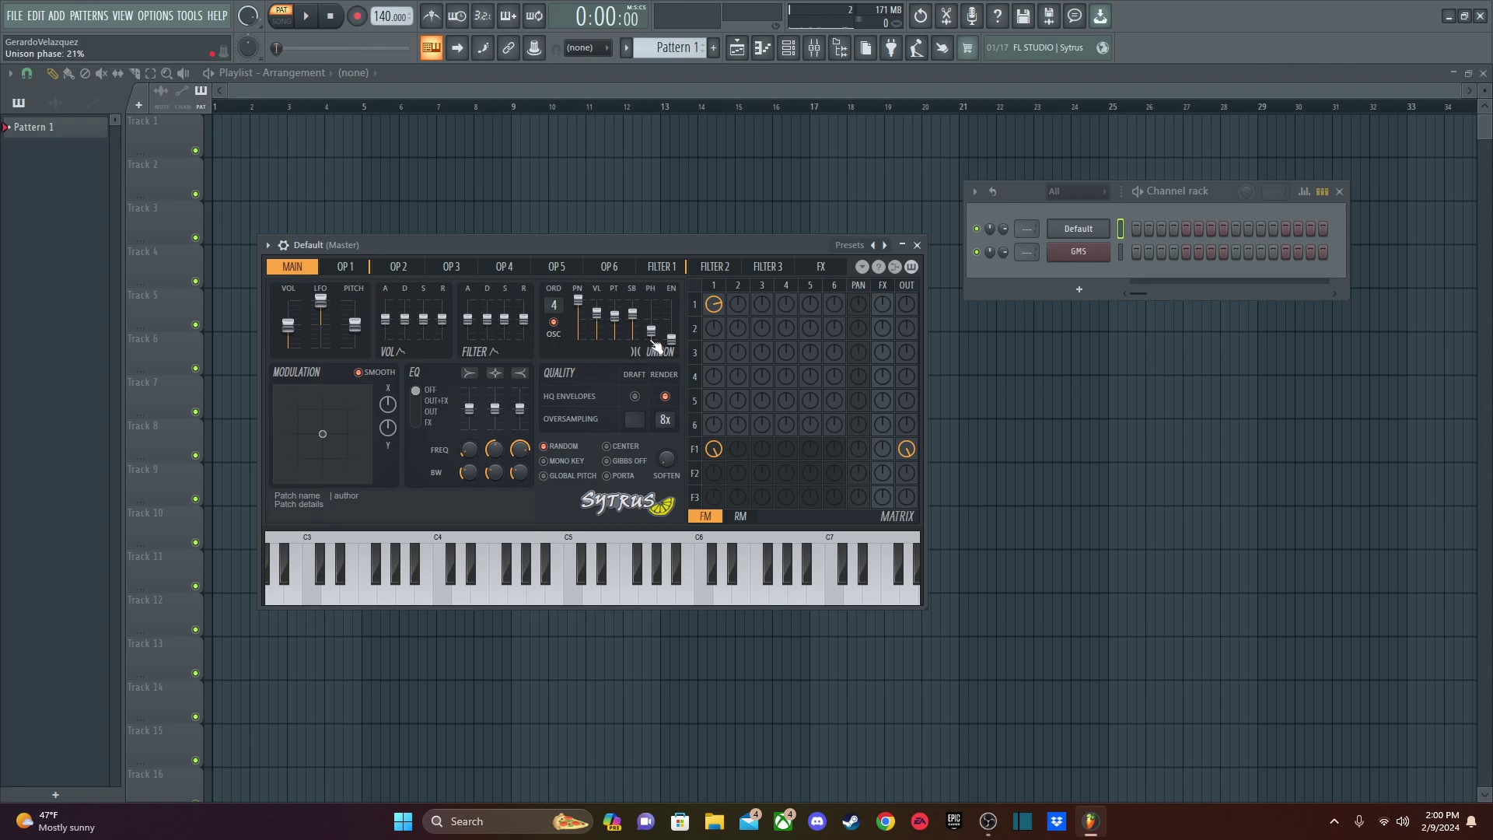
left_click(679, 268)
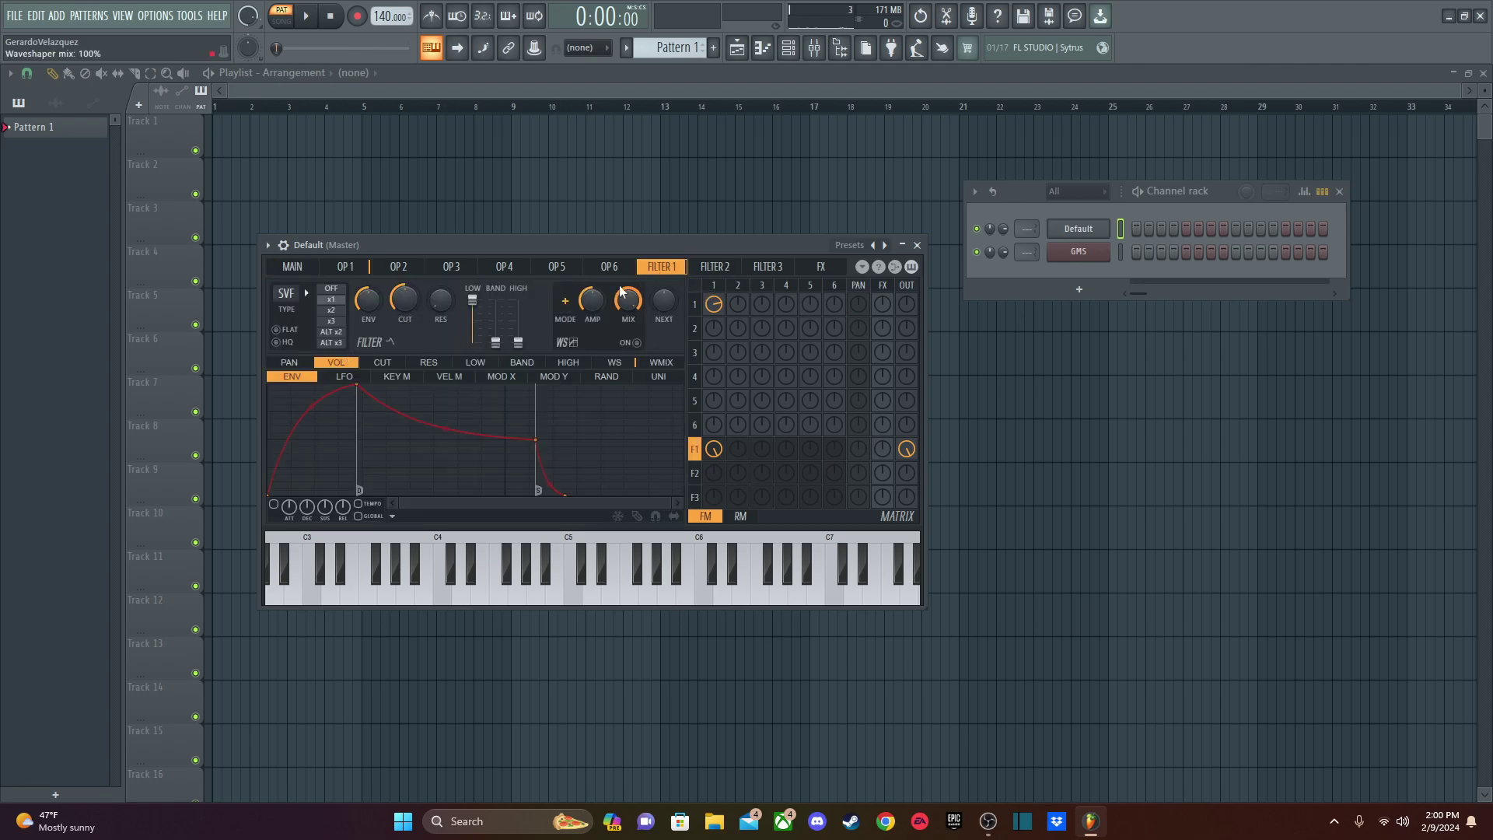
left_click(383, 364)
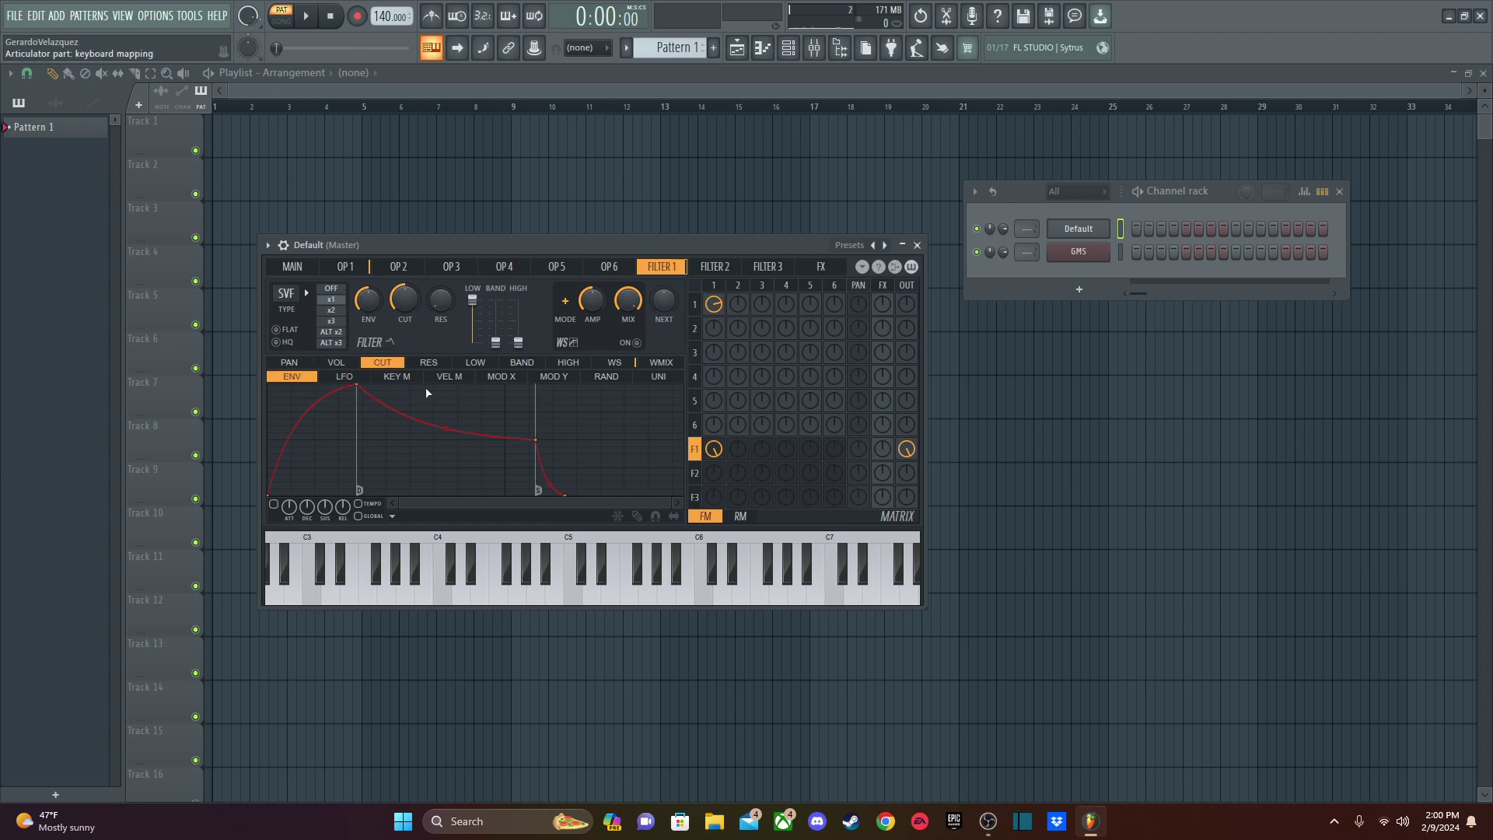
left_click(350, 378)
left_click(293, 377)
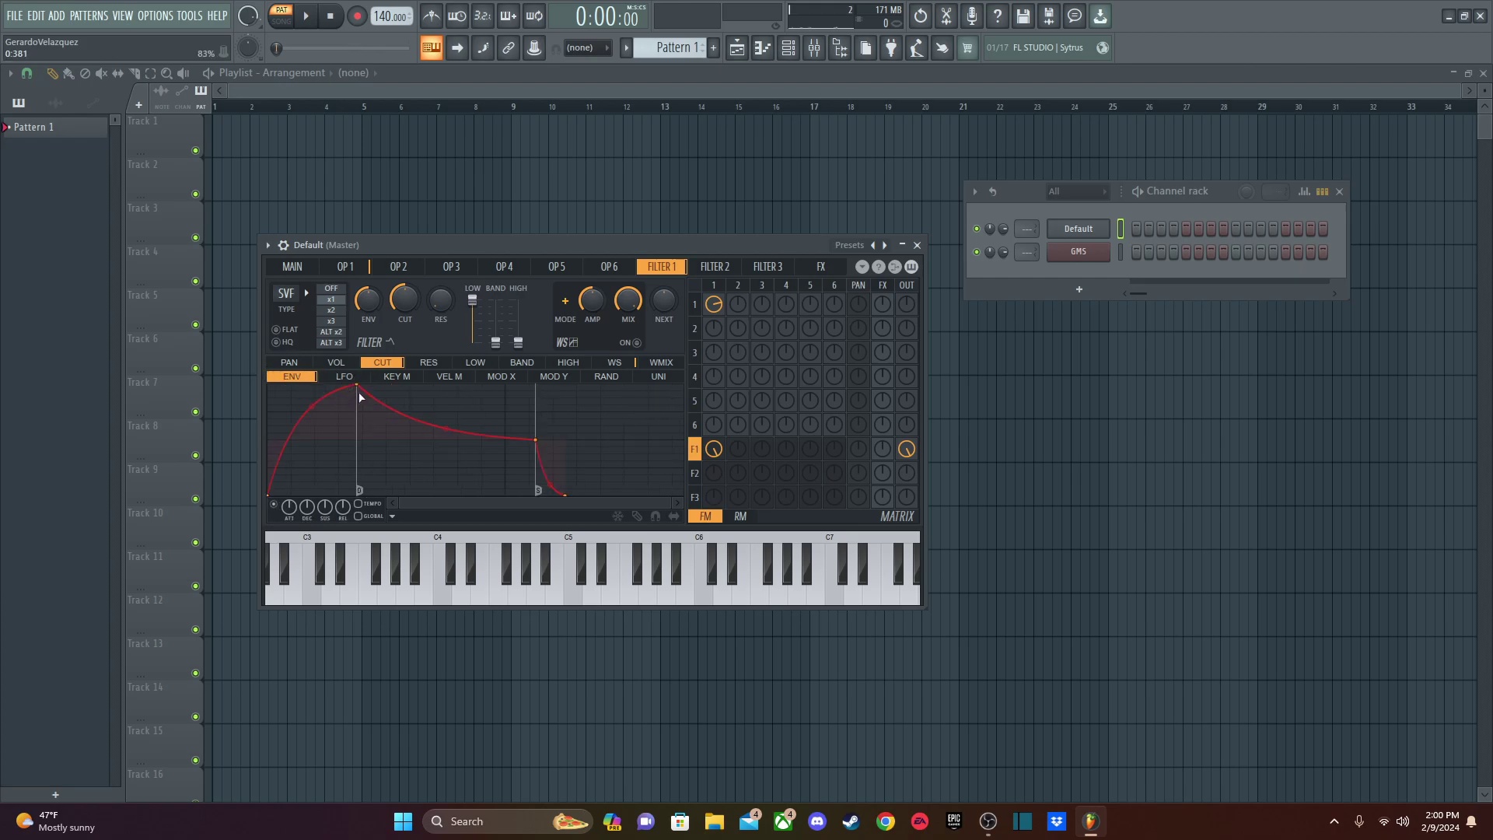
left_click_drag(360, 385, 270, 385)
left_click_drag(537, 438, 391, 432)
left_click_drag(566, 495, 411, 495)
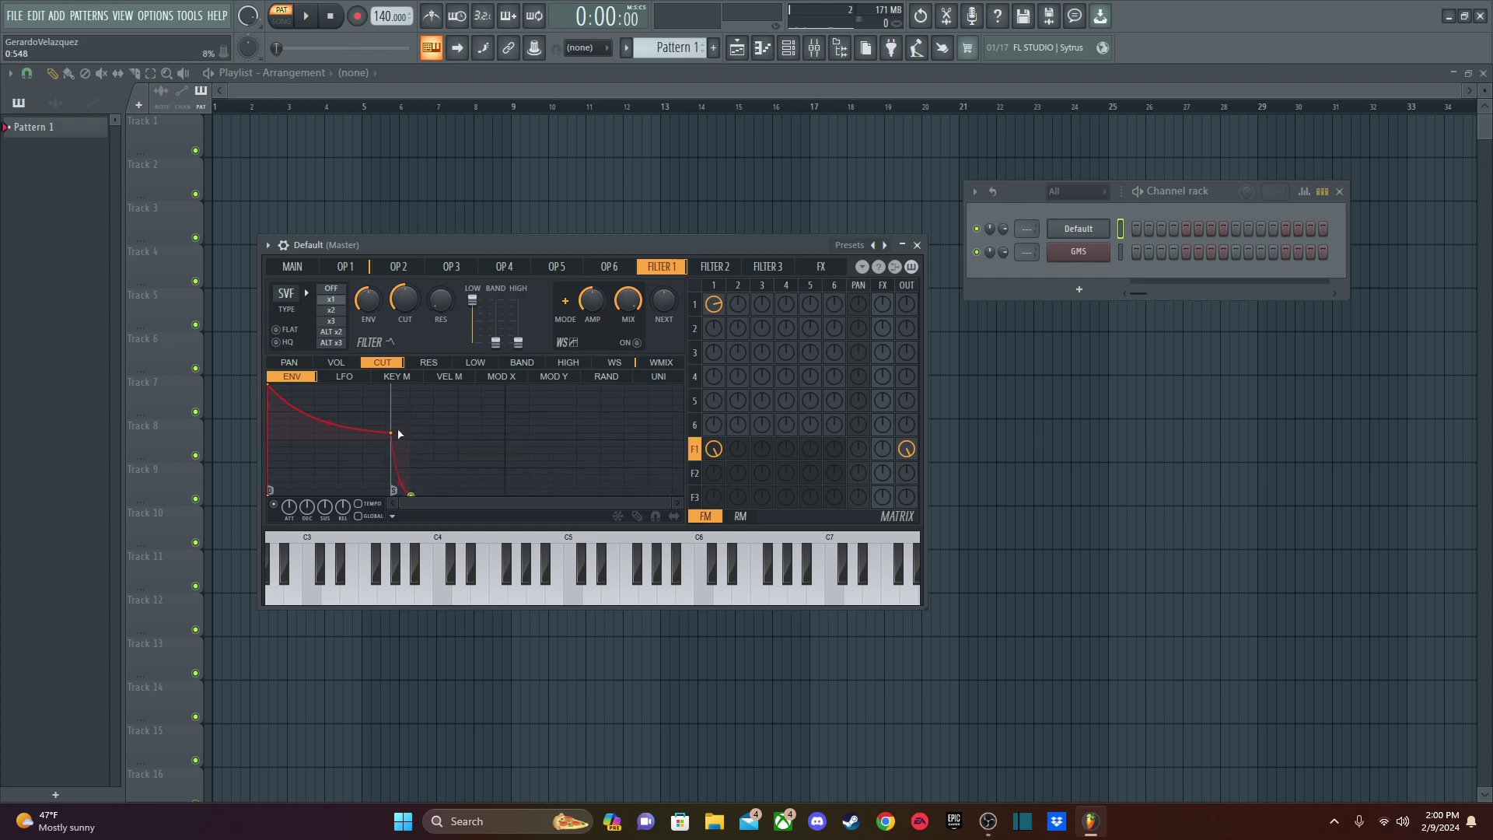
right_click(412, 494)
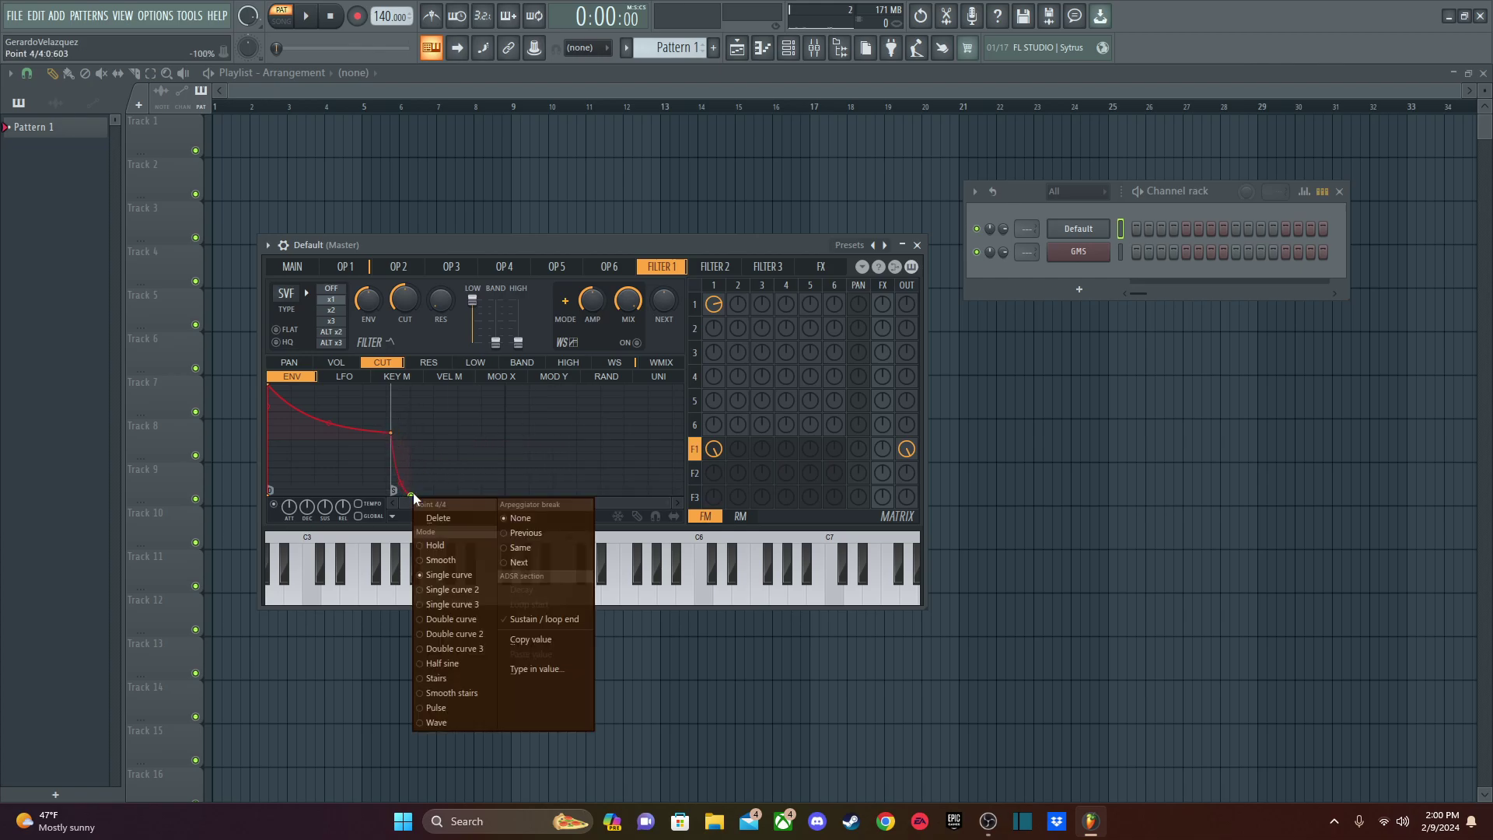
left_click(466, 521)
Shorten the cutoff envelope's decay slightly, lower its end point below the centre line, and audition it with chords.
left_click_drag(391, 433, 322, 438)
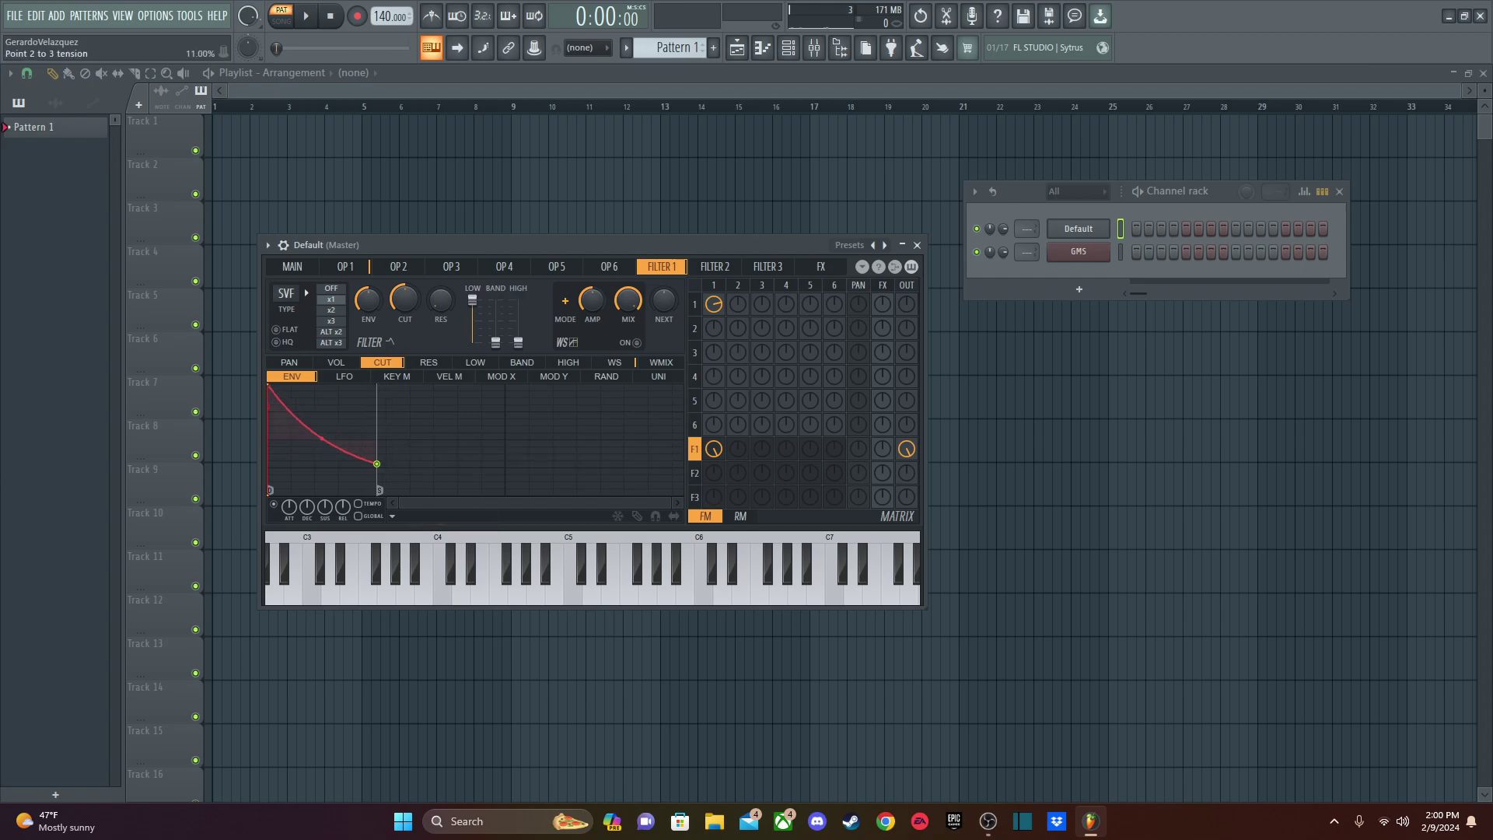
key("w")
key("y")
key("w")
key("r")
key("y")
key("q")
key("e")
key("t")
Steepen the cutoff envelope's decay curve, fine-tune its end level, and raise filter 1's send to the next filter.
left_click_drag(381, 465, 376, 451)
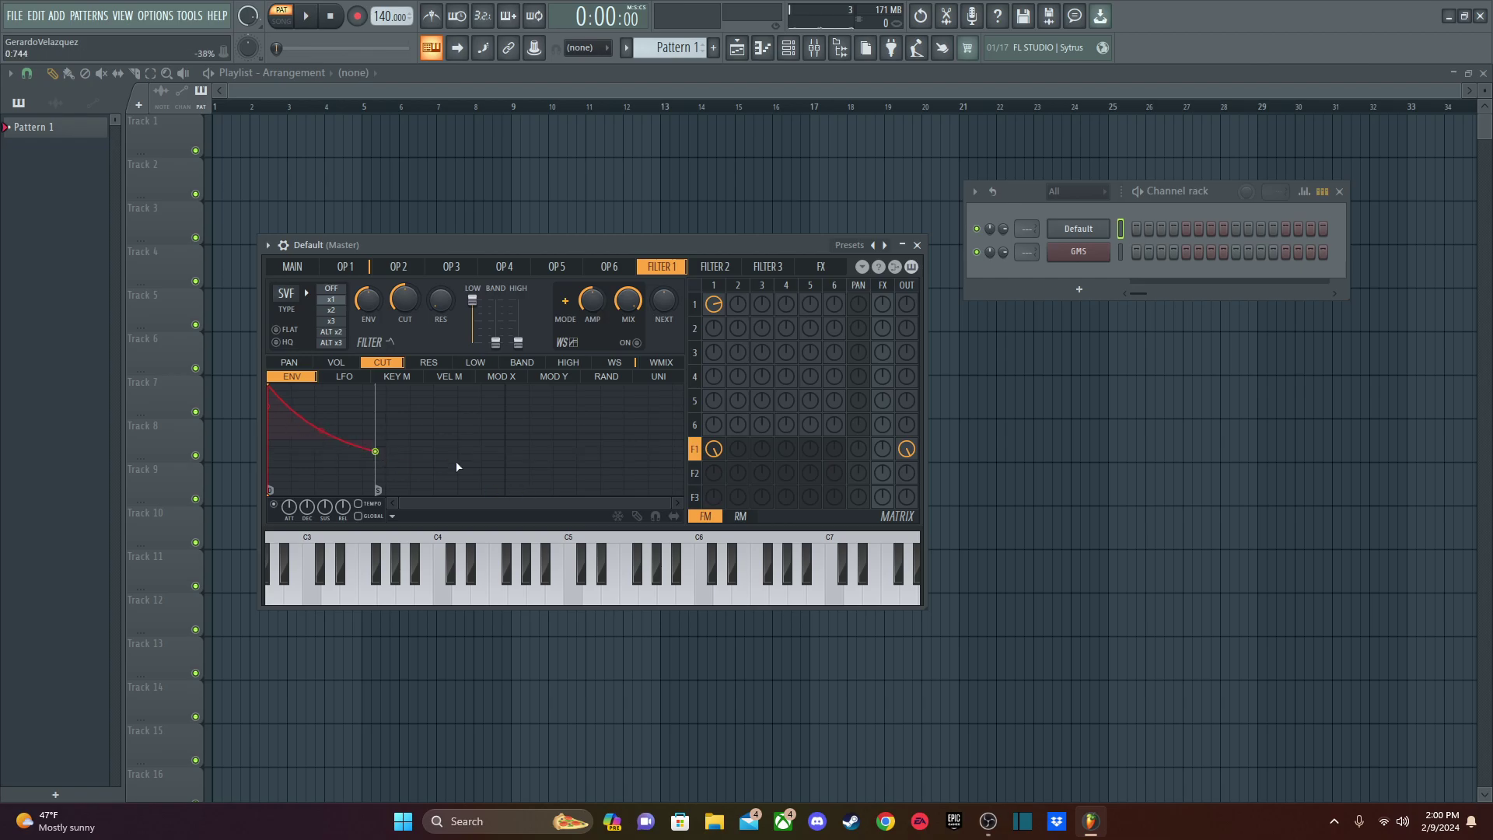
left_click_drag(317, 426, 374, 459)
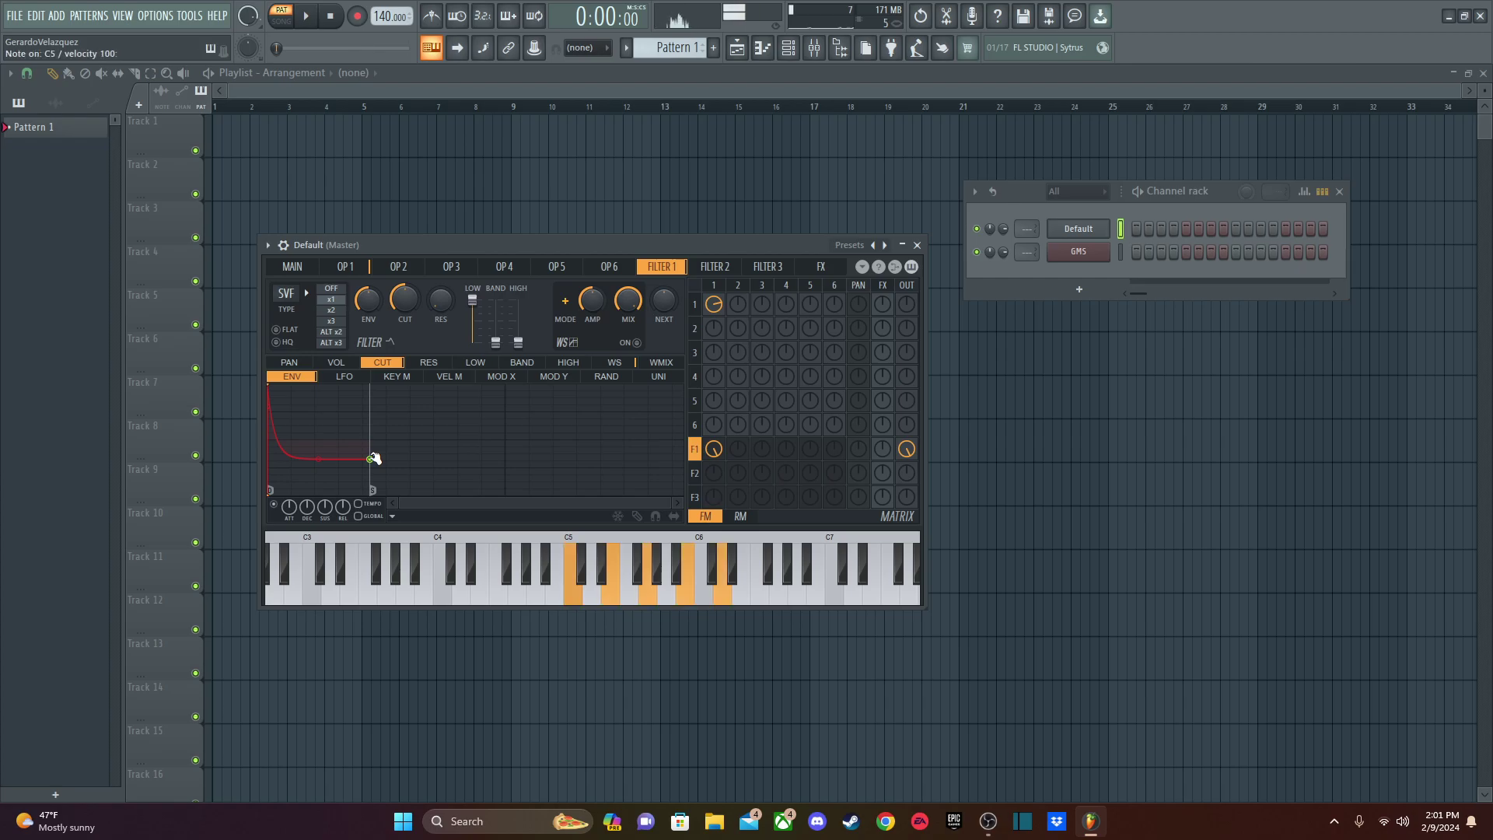
left_click_drag(317, 459, 318, 457)
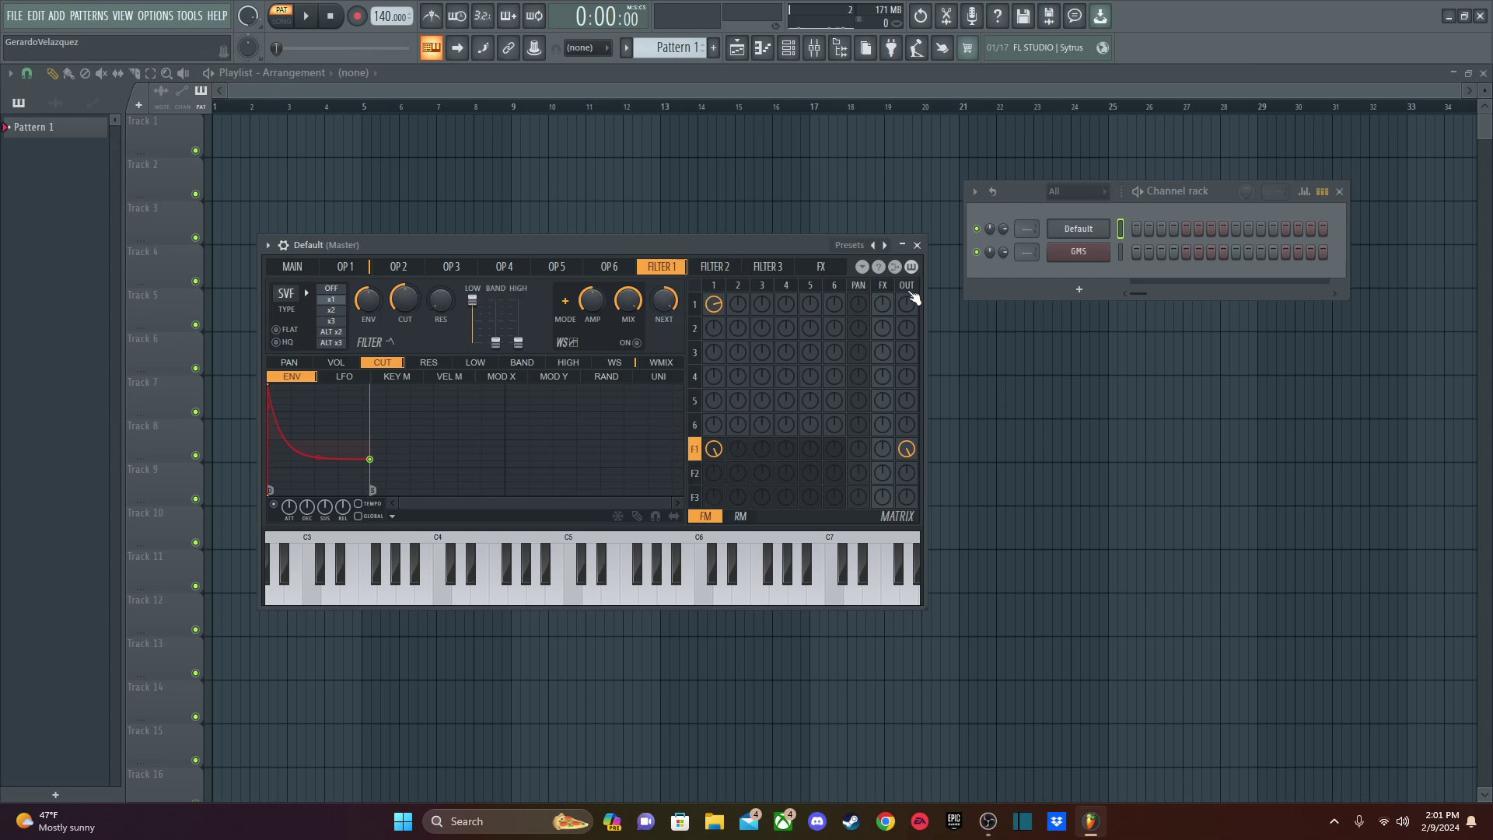
Route filter 2 to the effects, audition the sound, and set the chorus order to 1.
left_click(819, 268)
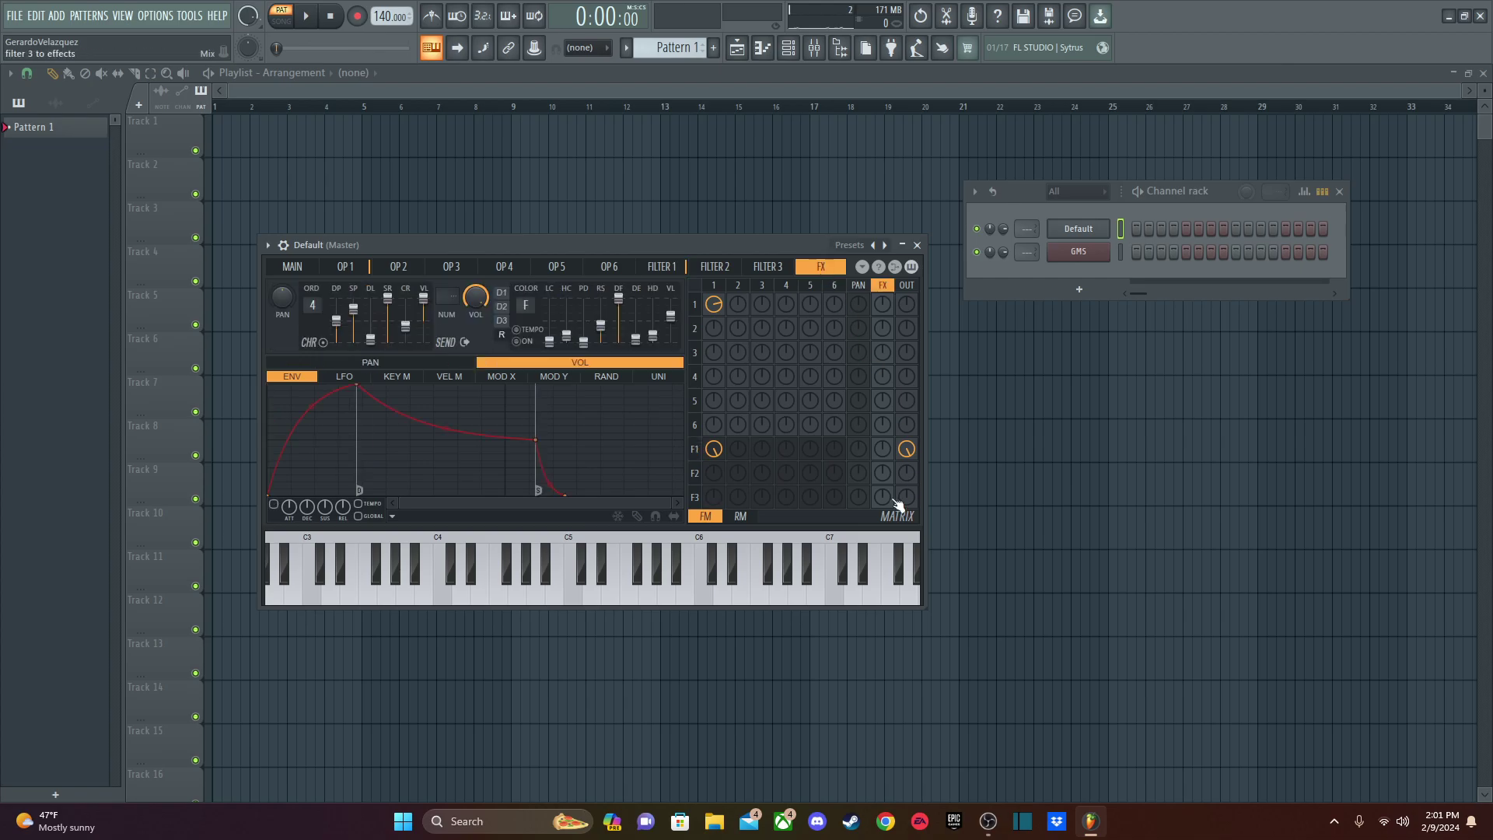
left_click_drag(885, 482, 885, 452)
key("r")
key("y")
key("w")
key("q")
left_click_drag(312, 305, 312, 319)
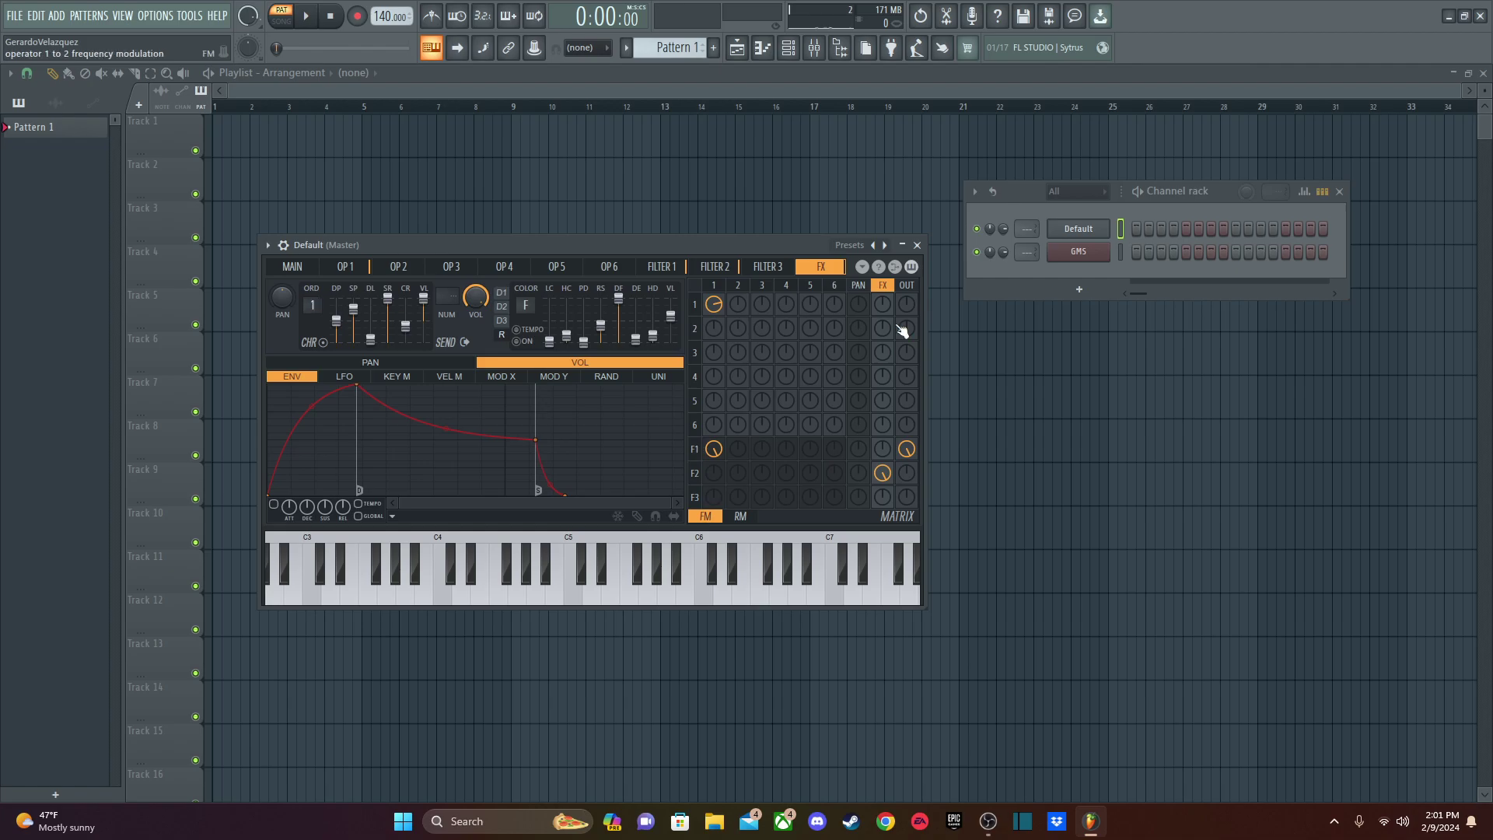
left_click(829, 58)
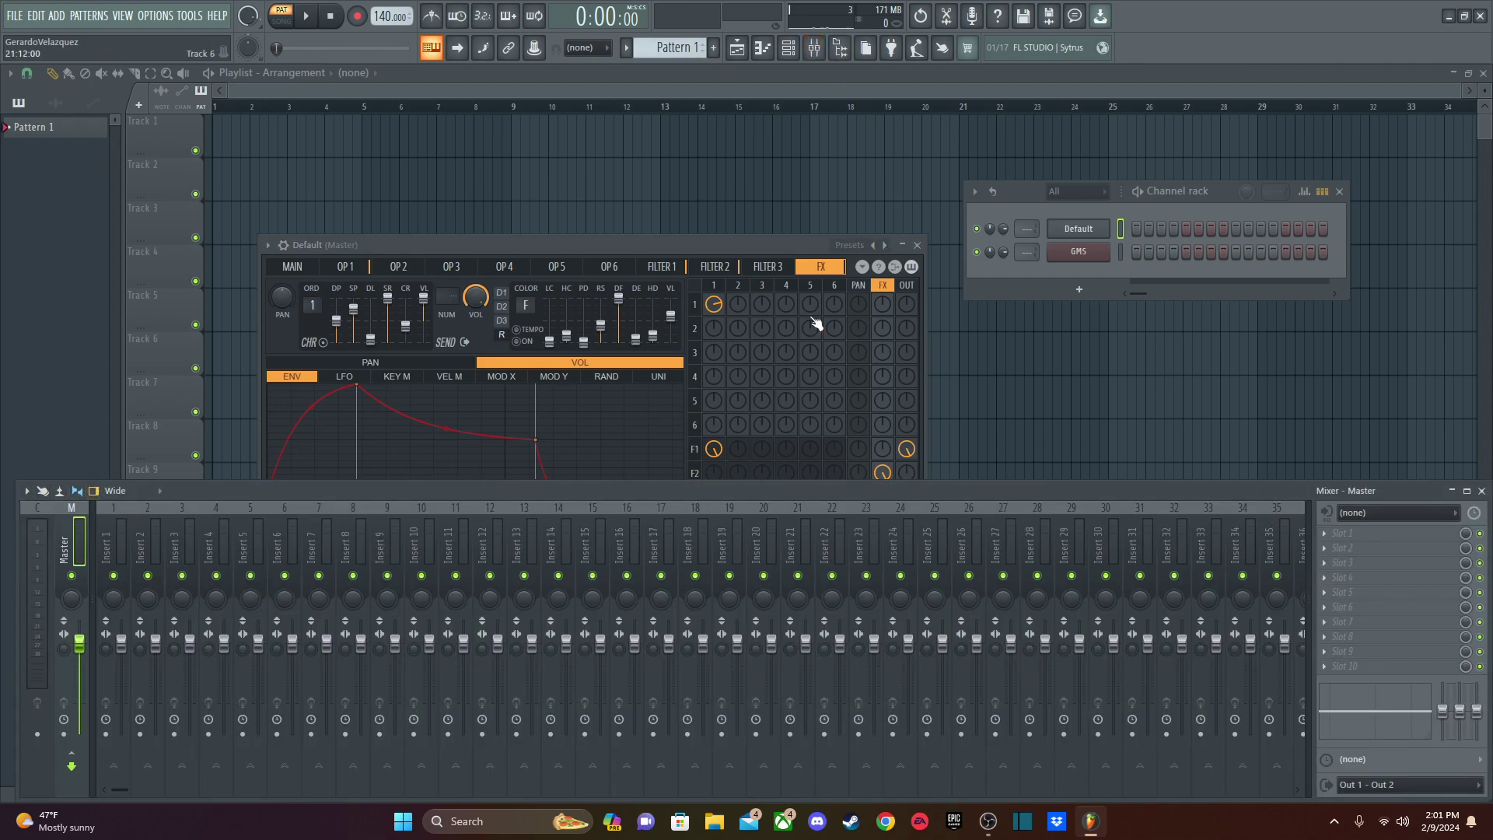
left_click(814, 48)
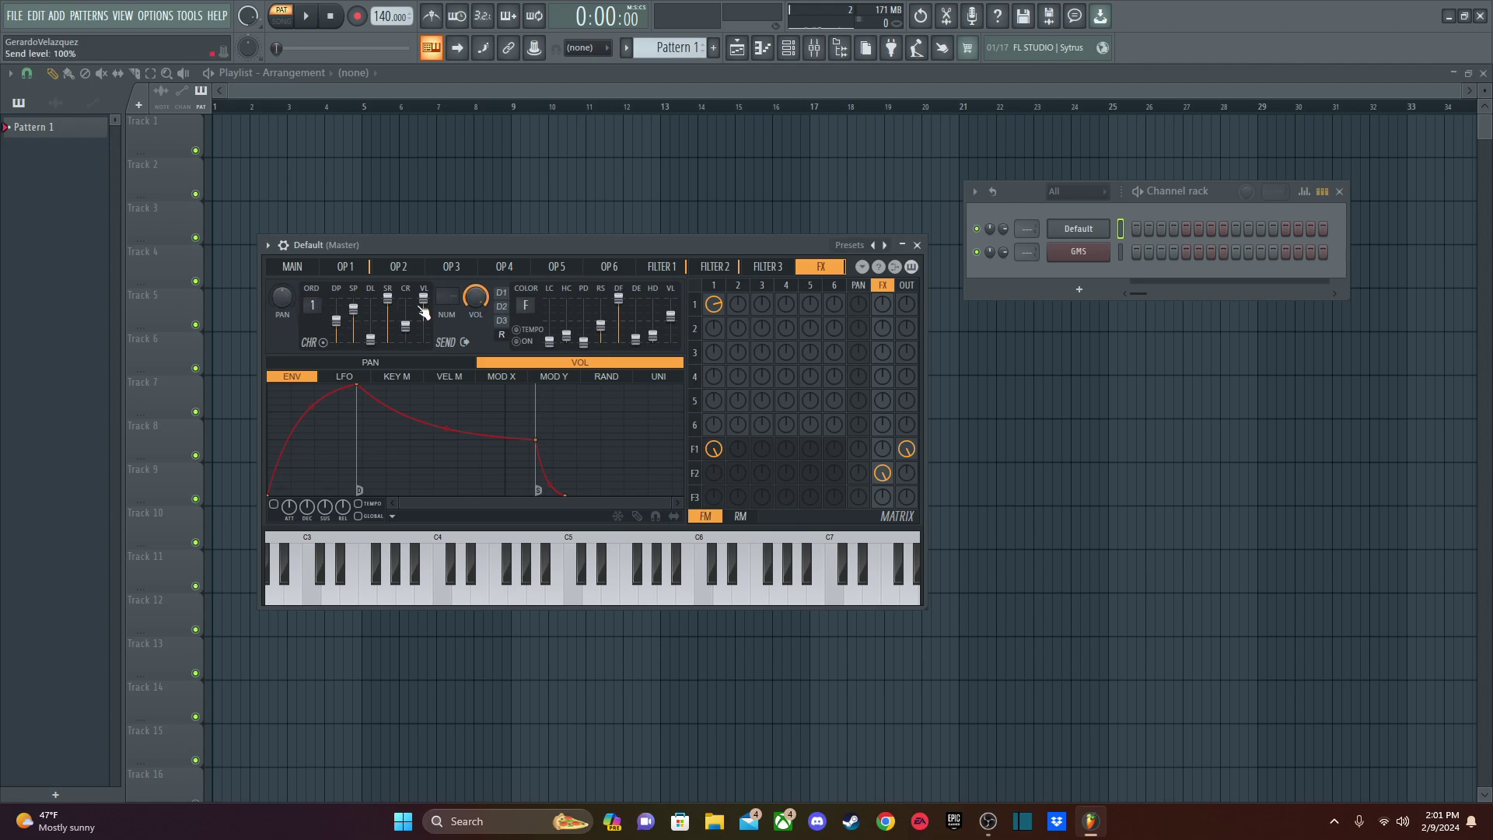
Lower the chorus level, turn on the reverb, and audition the sound with a few notes.
key("w")
left_click_drag(424, 320, 423, 309)
key("w")
key("r")
key("y")
key("n")
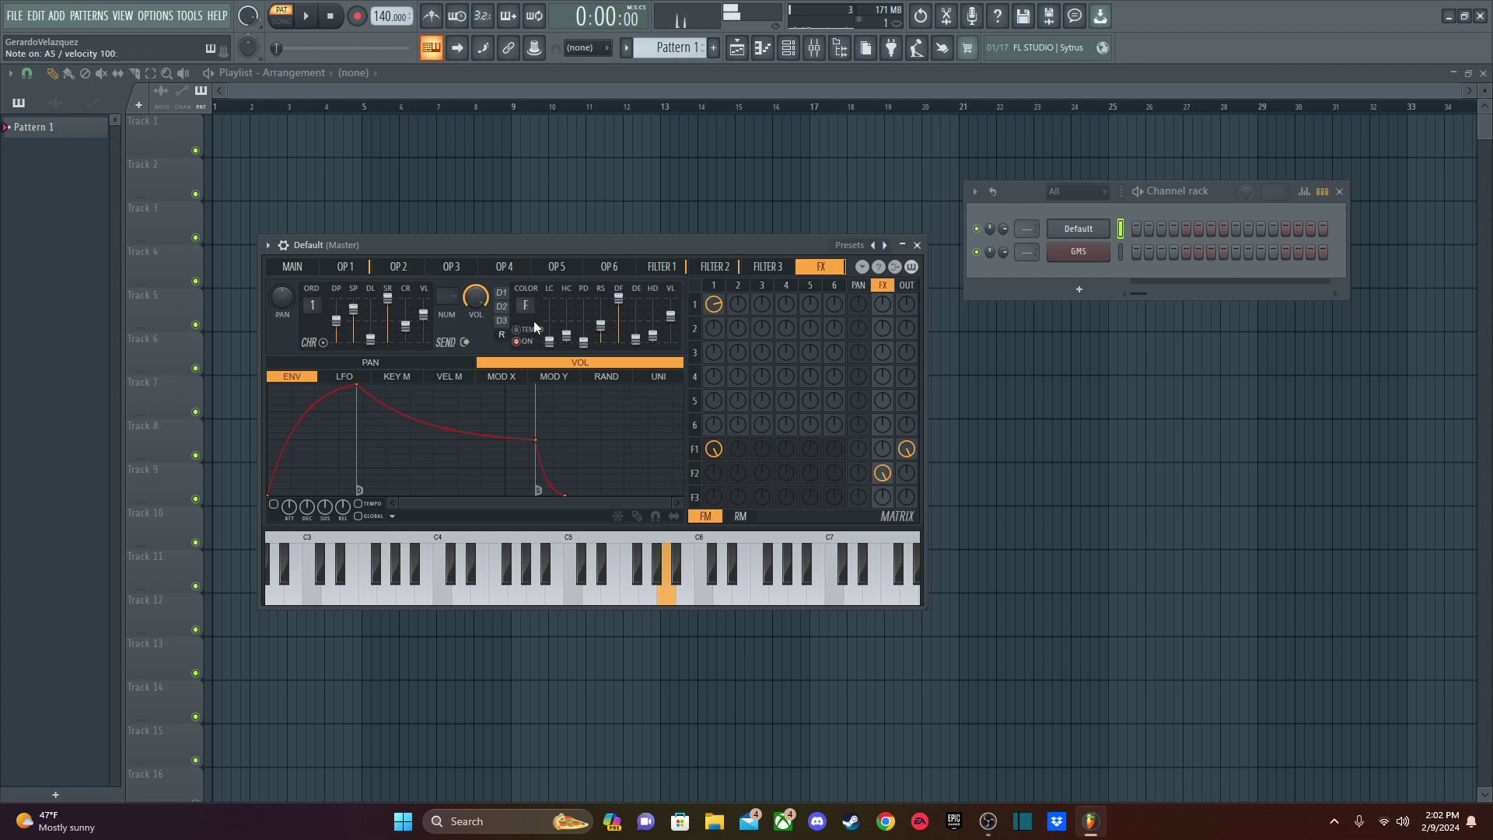
key("x")
key("x")
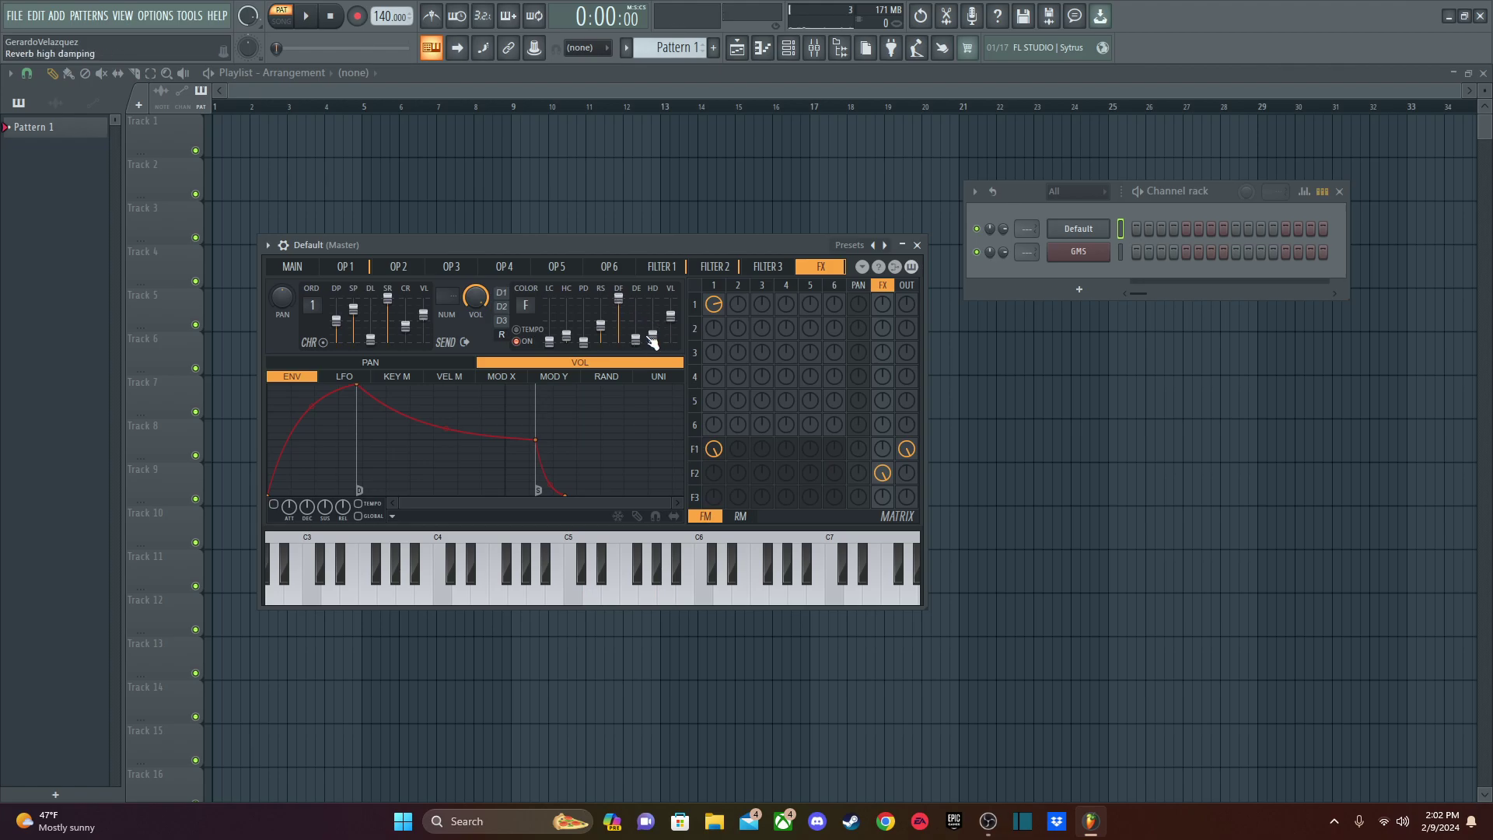
Audition the reverb with repeated notes and reduce filter 2's send to the effects.
key("y")
key("y")
key("y")
key("n")
key("n")
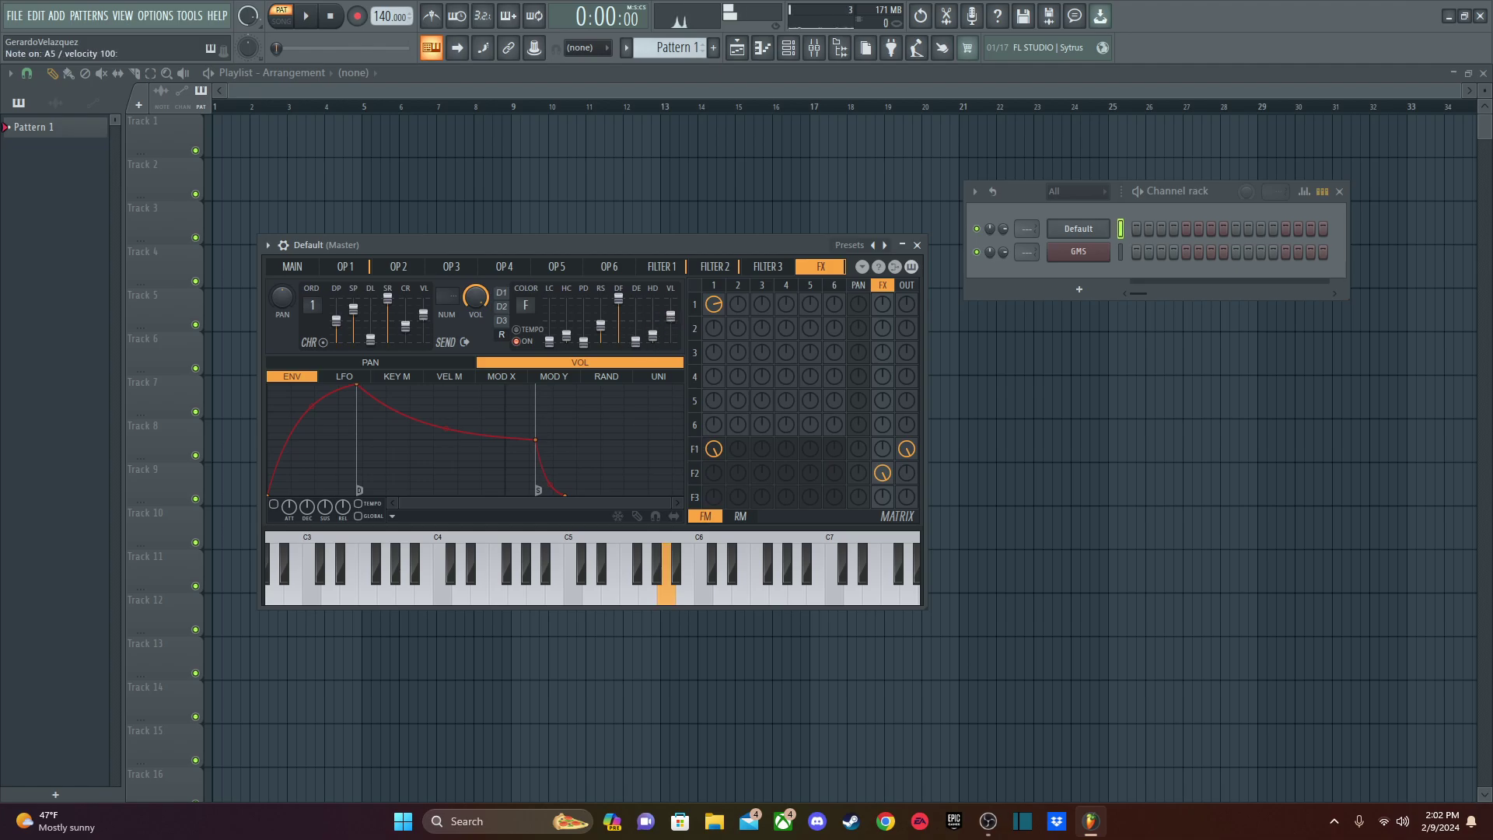
key("n")
key("n")
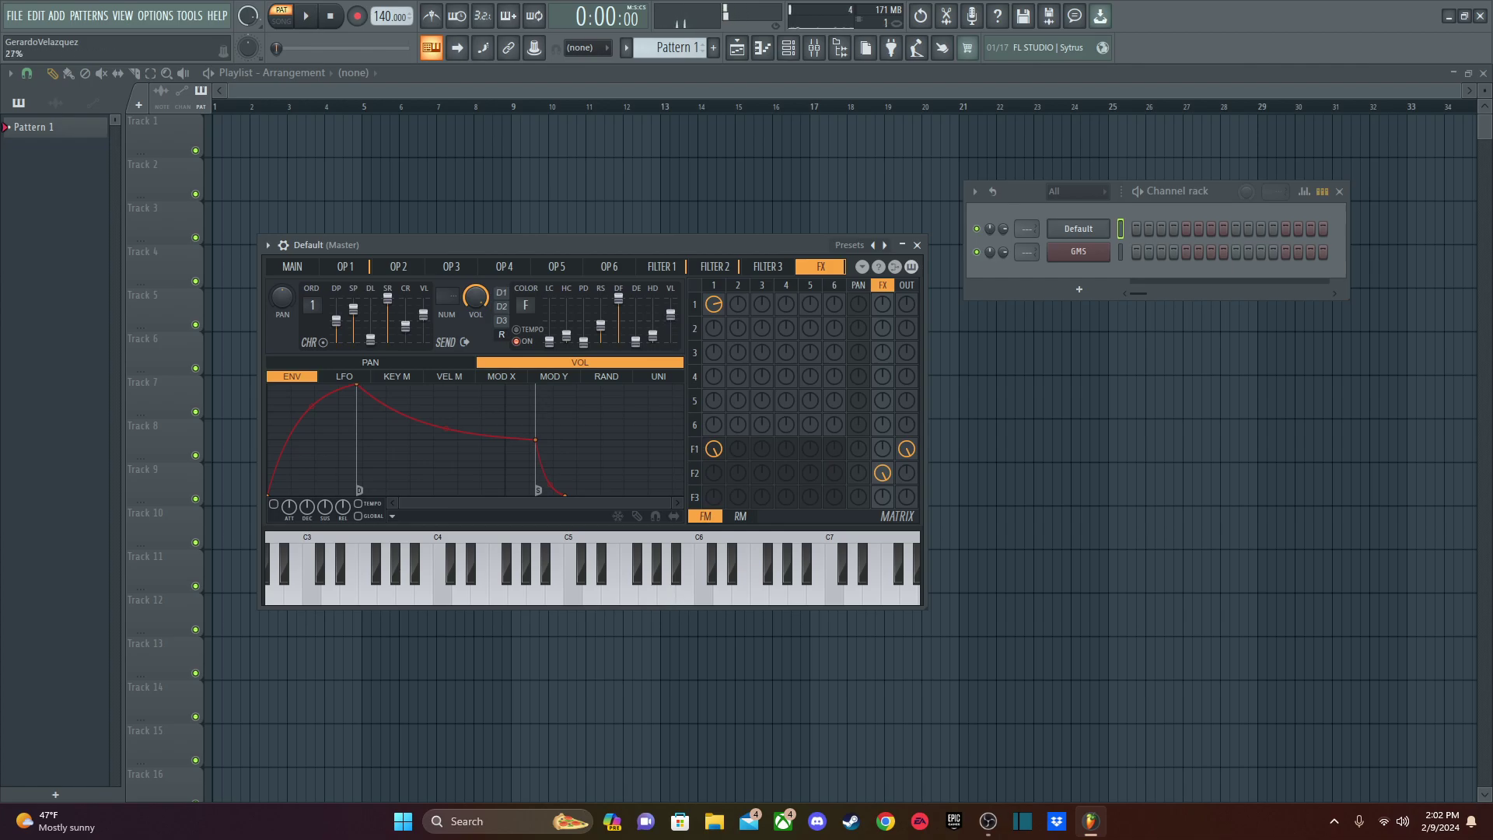
left_click_drag(882, 473, 882, 459)
key("n")
key("n")
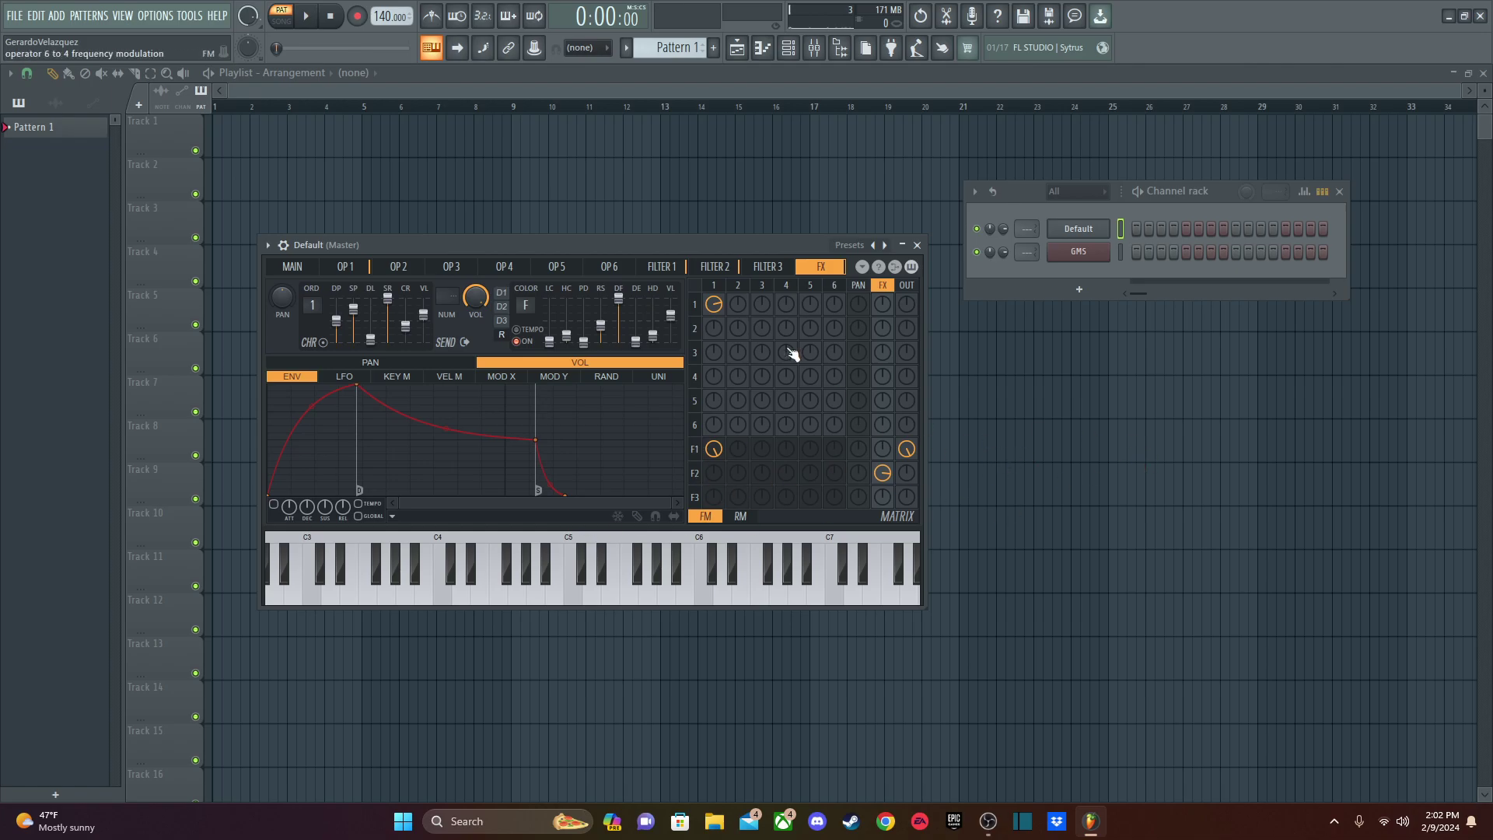
Set the reverb color to Warmer and audition the result with notes.
left_click_drag(526, 305, 526, 295)
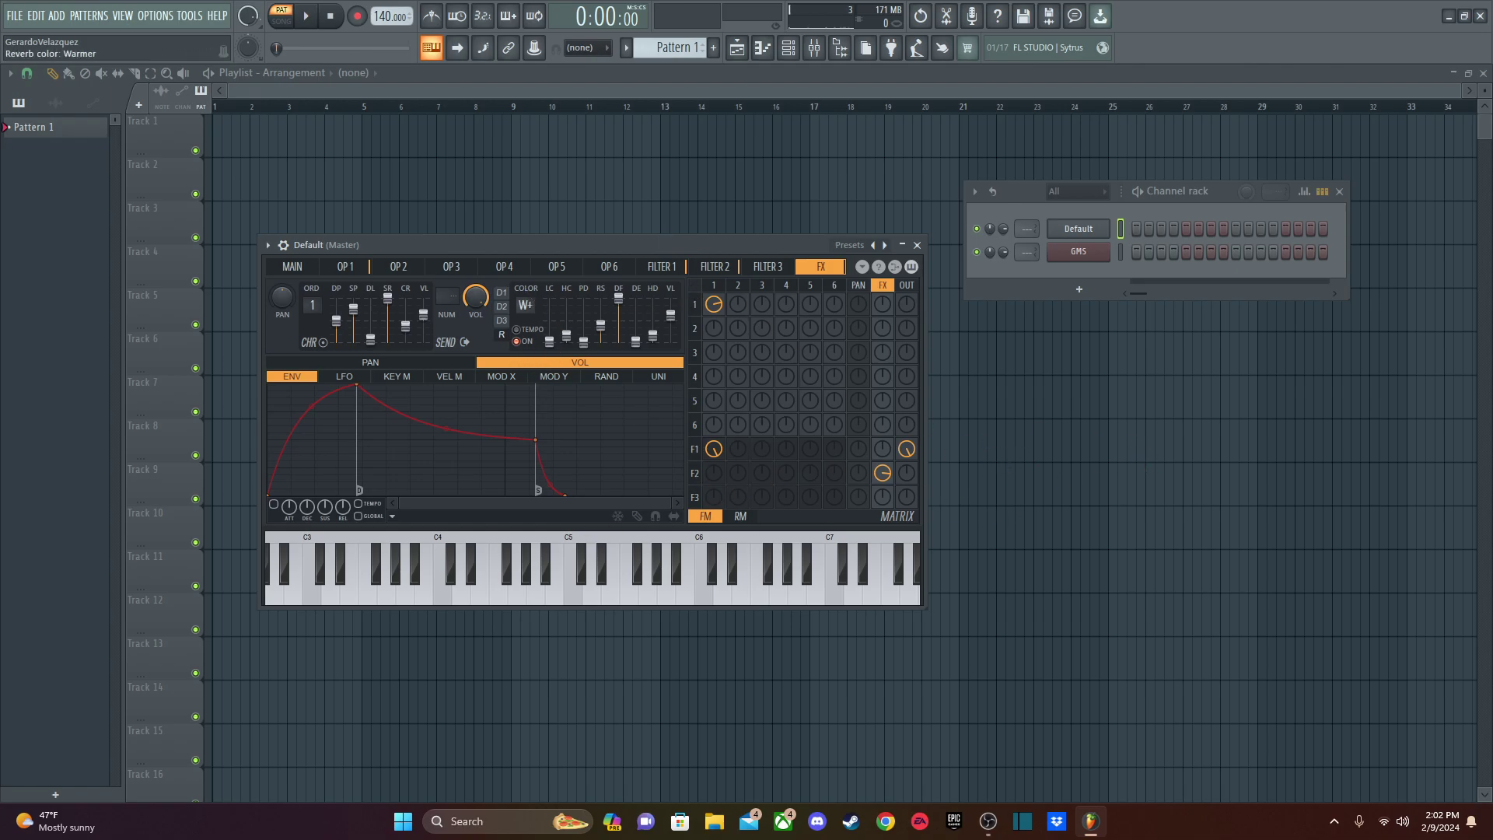
key("t")
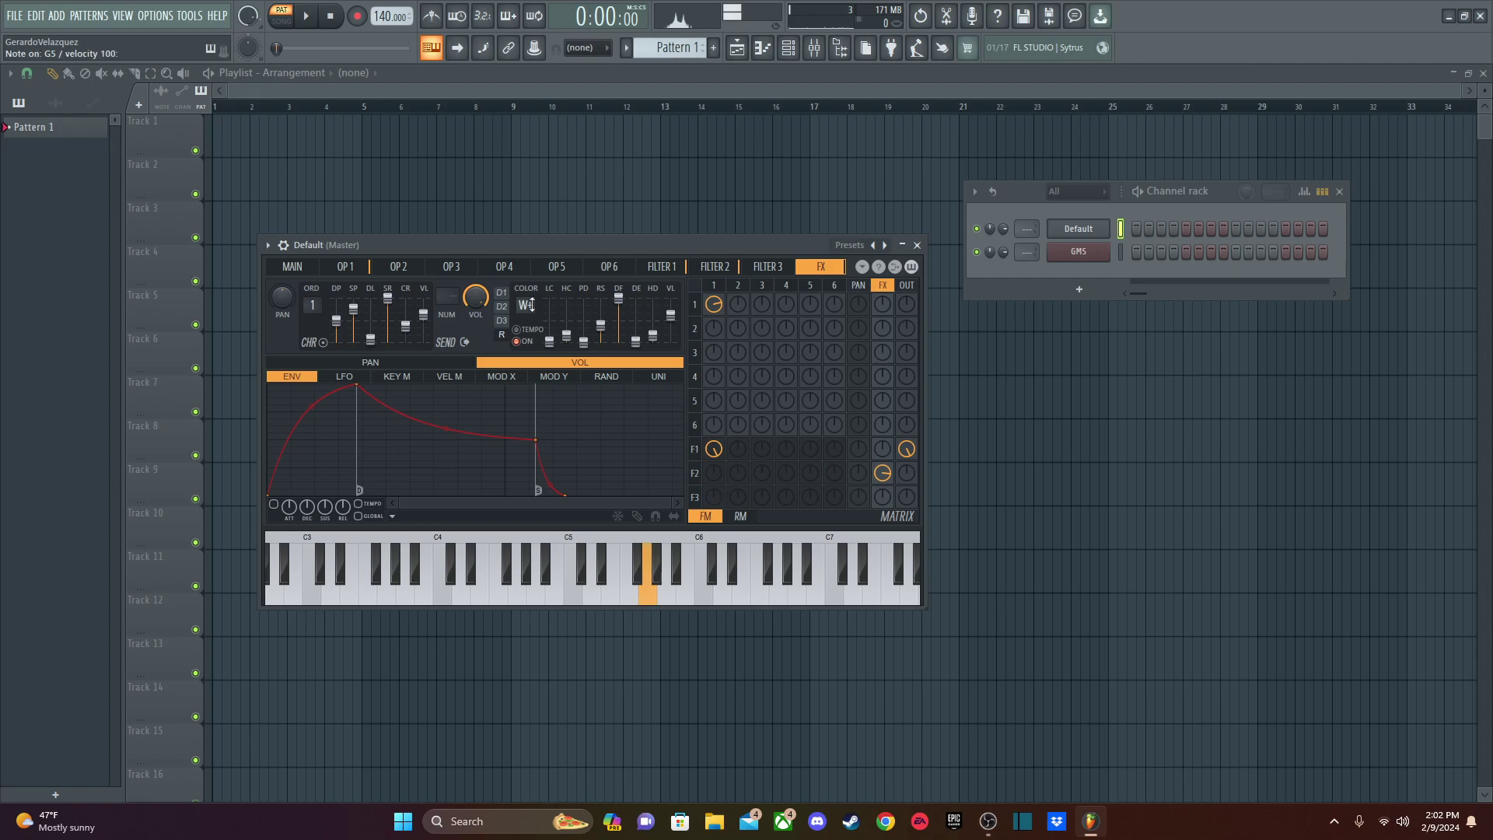
key("y")
key("r")
key("w")
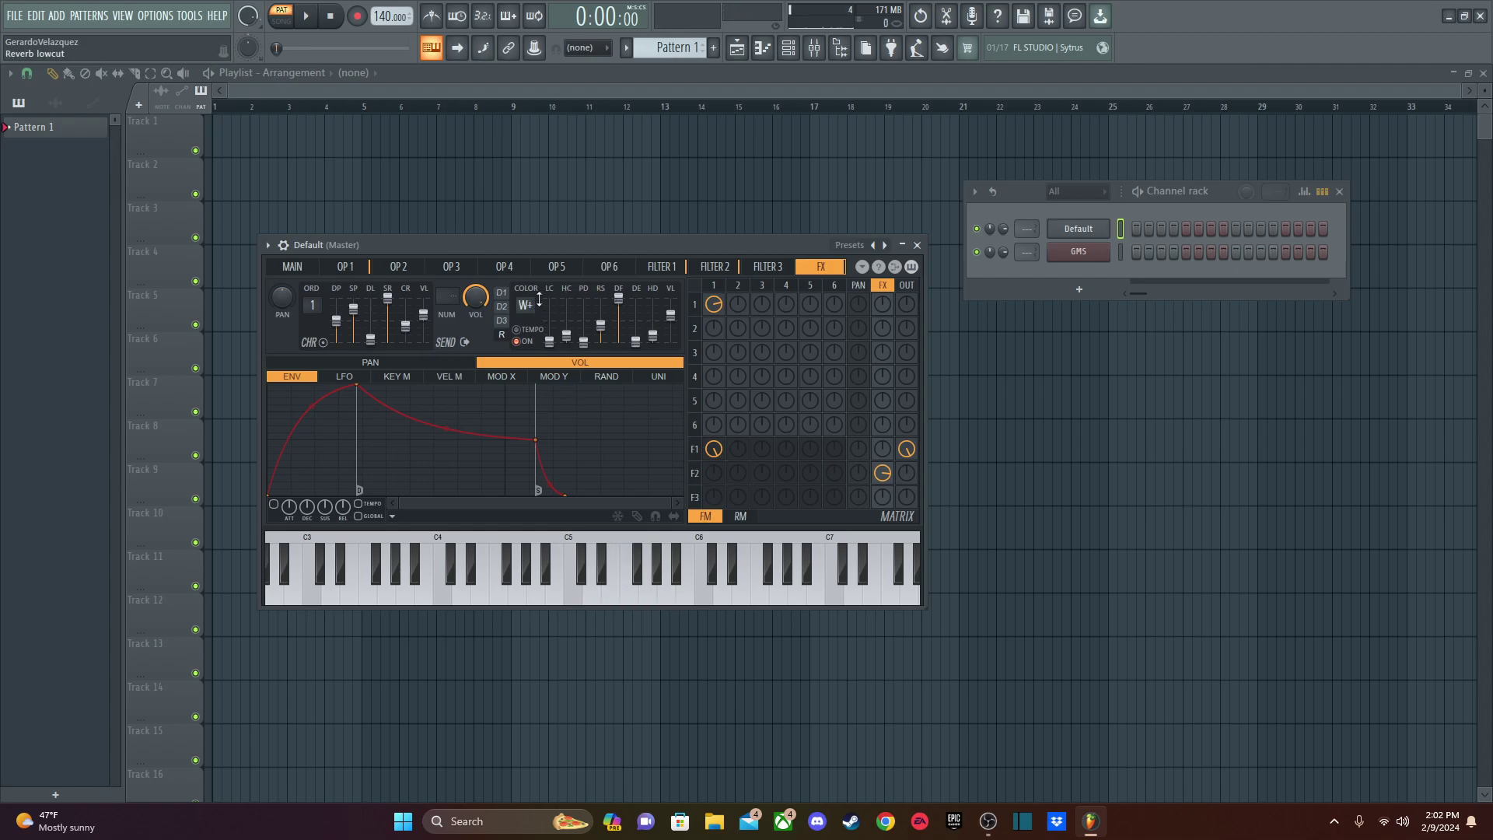
left_click_drag(526, 305, 526, 296)
key("t")
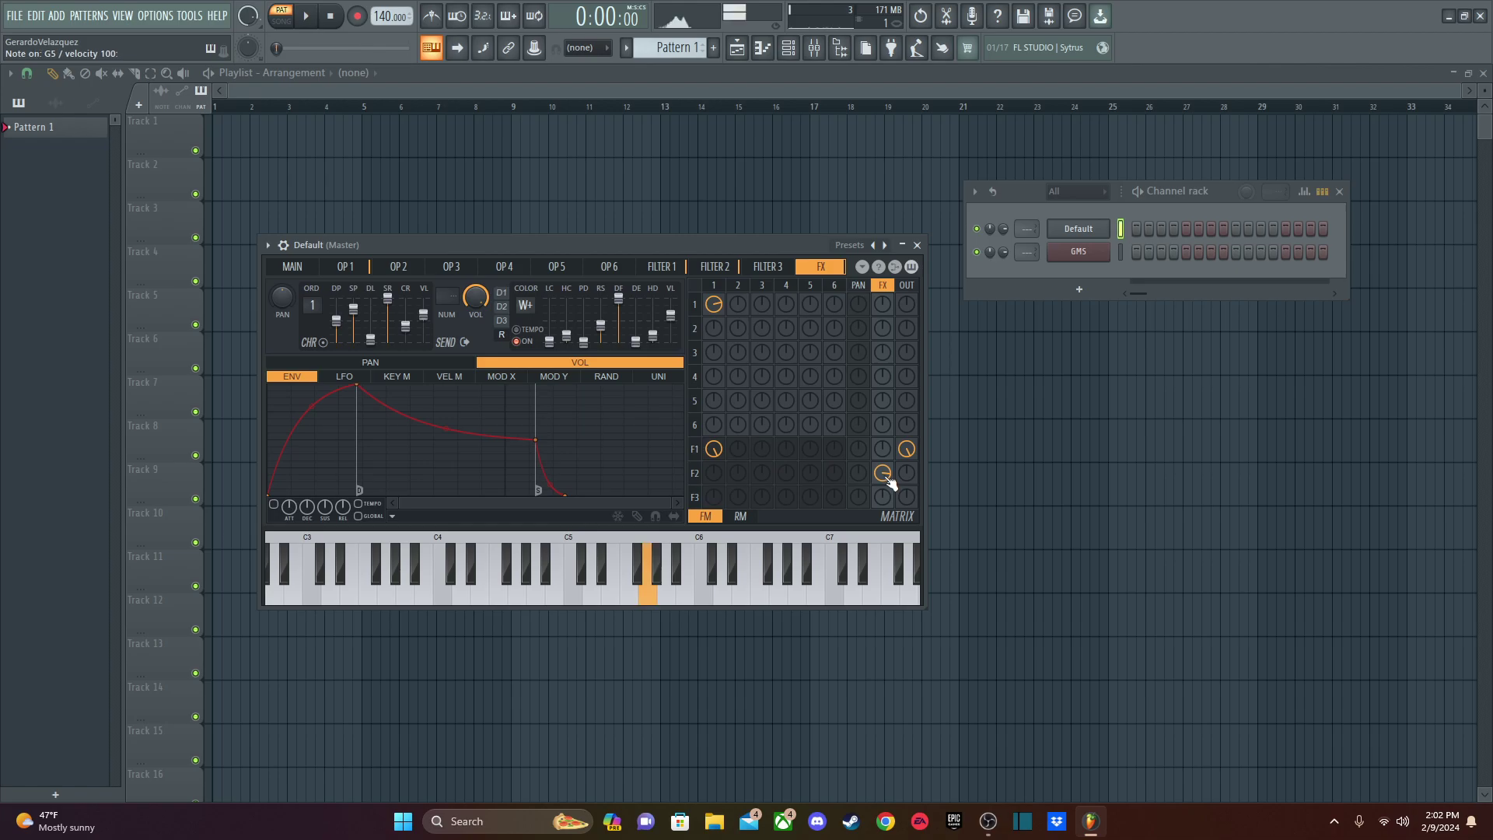
Change filter 2's type to Vanilla high pass, lower its cutoff, and audition it with chords.
left_click(729, 266)
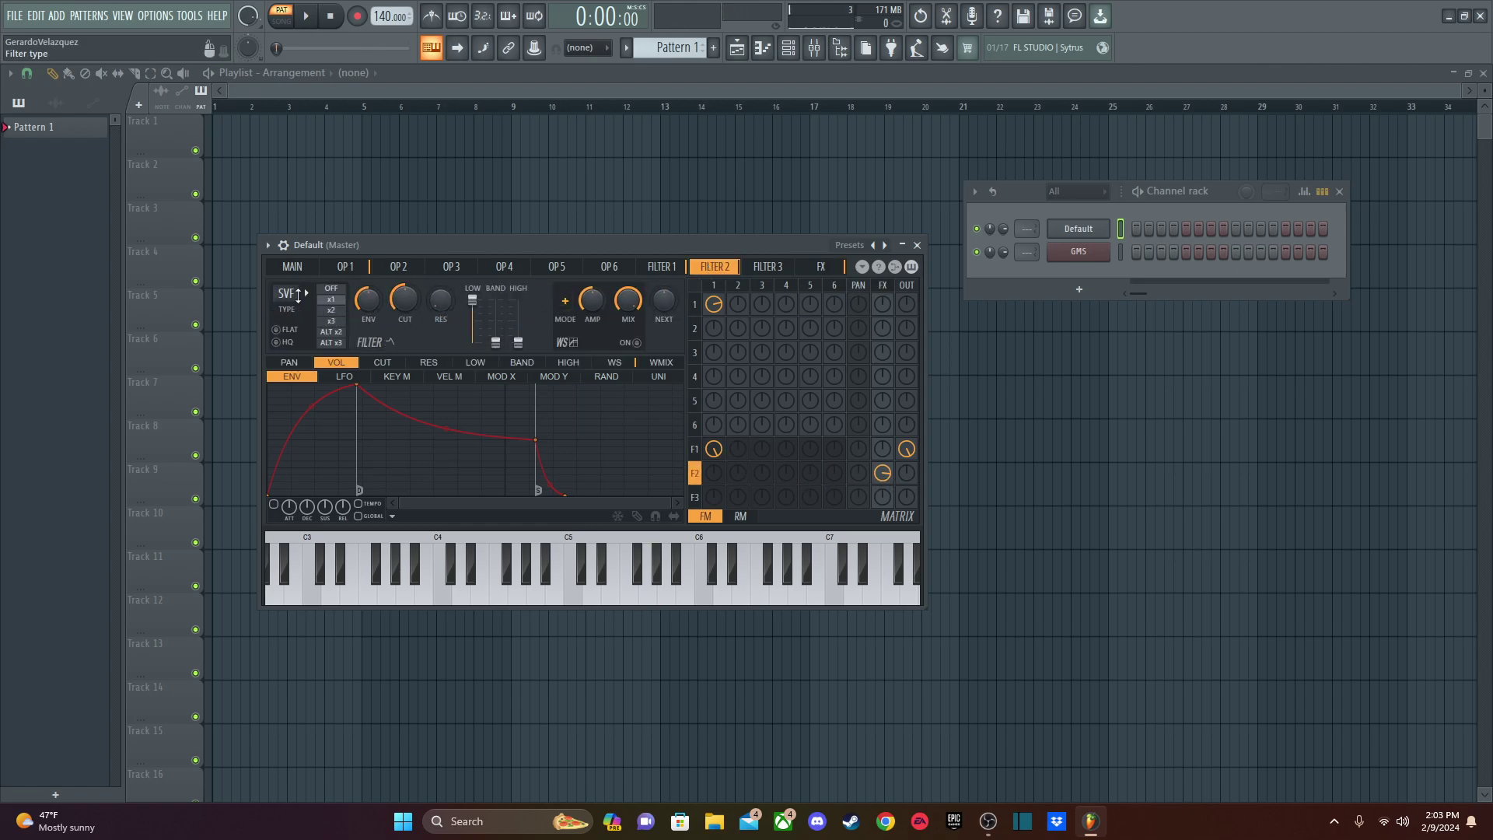
left_click(296, 294)
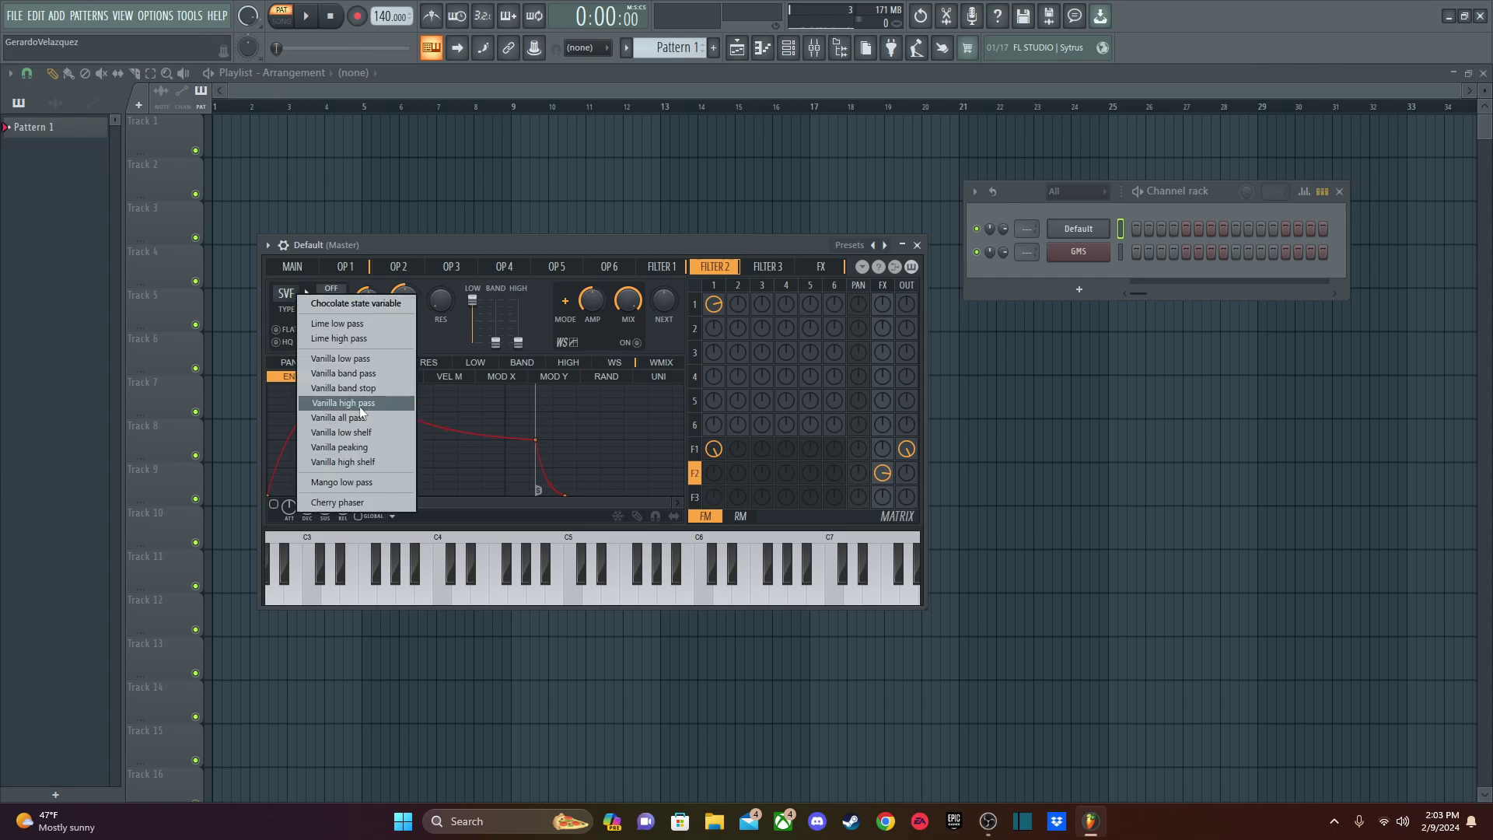
left_click(360, 407)
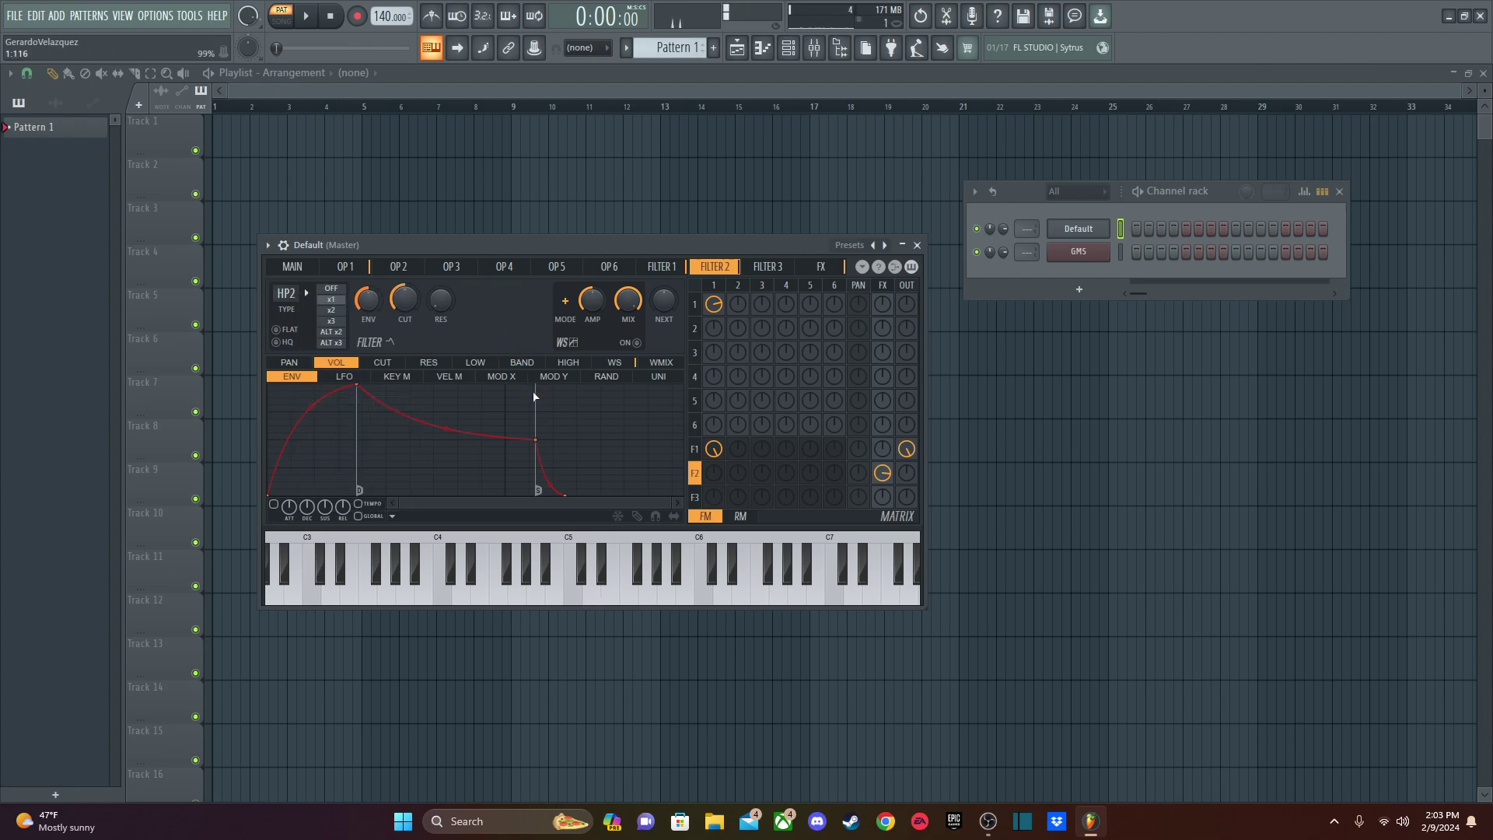
key("w")
key("r")
key("y")
key("w")
key("r")
key("y")
key("w")
key("r")
key("y")
left_click_drag(397, 307, 397, 350)
key("y")
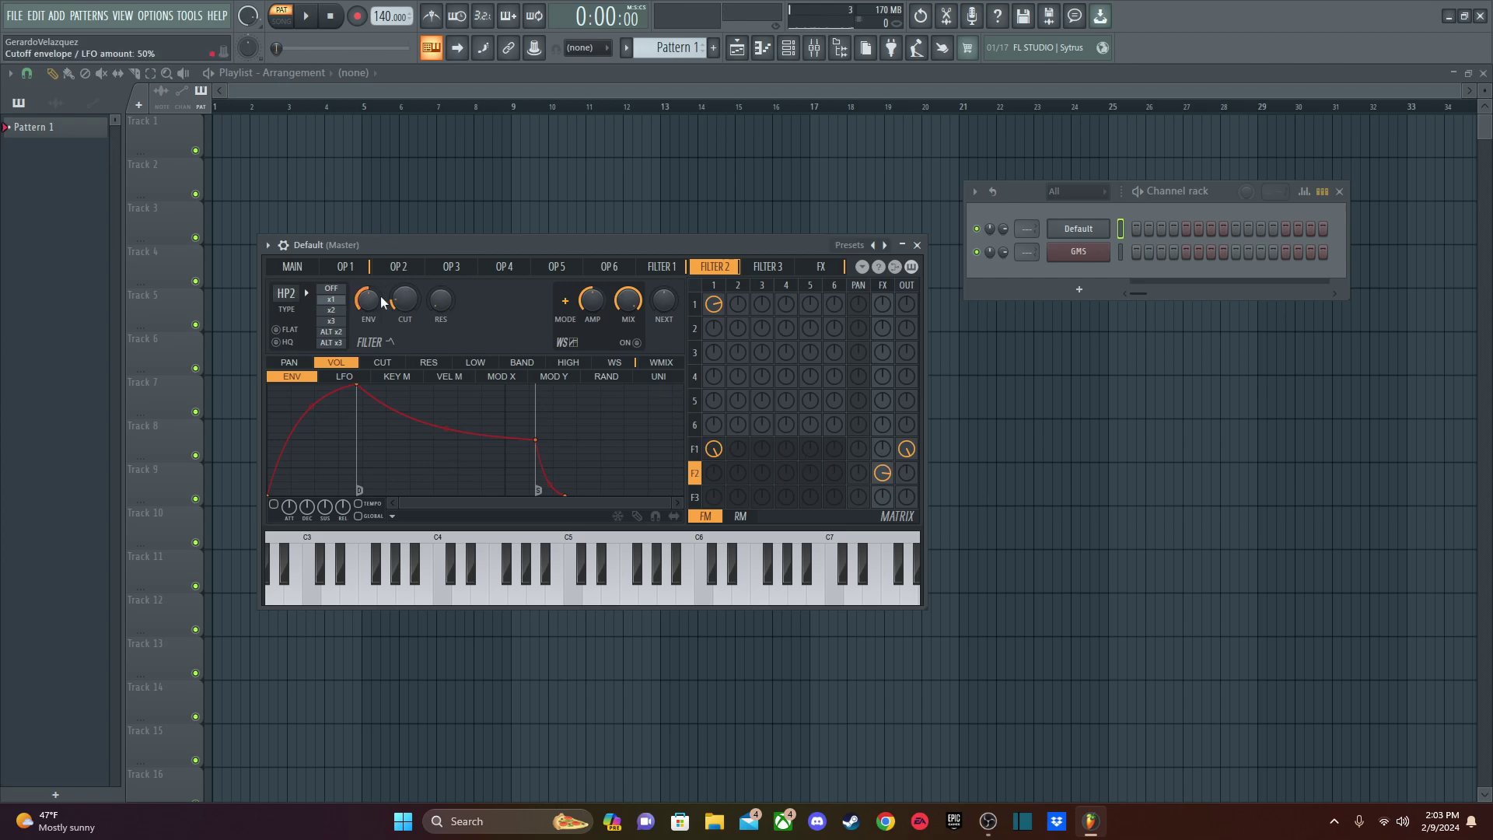
Lower filter 1's cutoff slightly while auditioning notes.
left_click(669, 272)
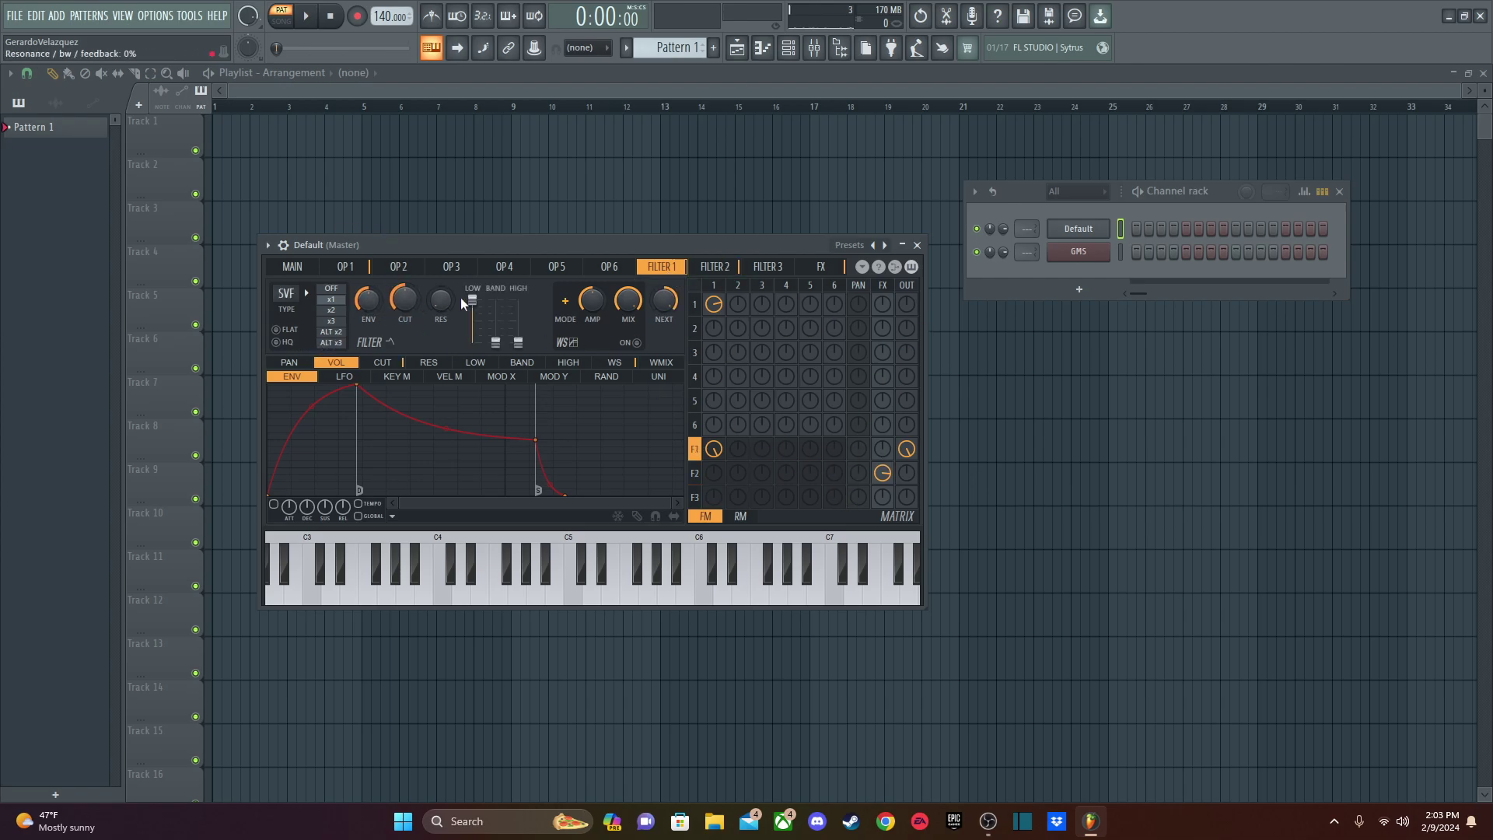
key("y")
key("y")
mouse_move(412, 307)
left_mouse_down()
mouse_move(413, 280)
mouse_move(405, 397)
mouse_move(405, 259)
mouse_move(405, 327)
left_mouse_up()
key("y")
key("y")
key("y")
Play alternating three-note chords to judge the sound after the filter changes.
key("w")
key("r")
key("w")
key("r")
key("y")
key("w")
key("r")
key("y")
key("q")
key("e")
key("t")
key("q")
key("e")
key("t")
key("q")
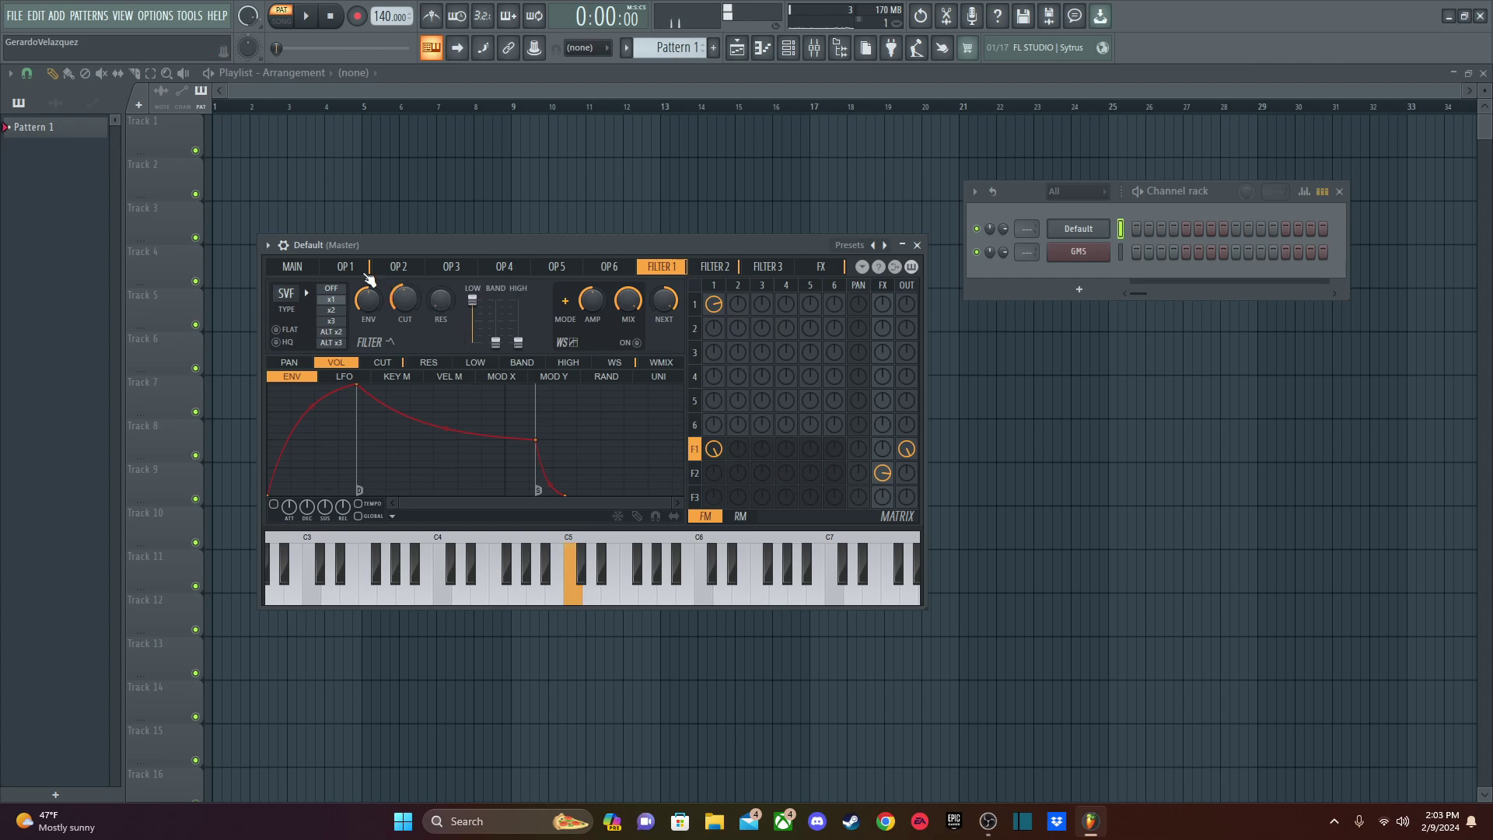
Try a small increase of operator 1's waveform shape while playing a note, and return it to a plain sine.
left_click(346, 267)
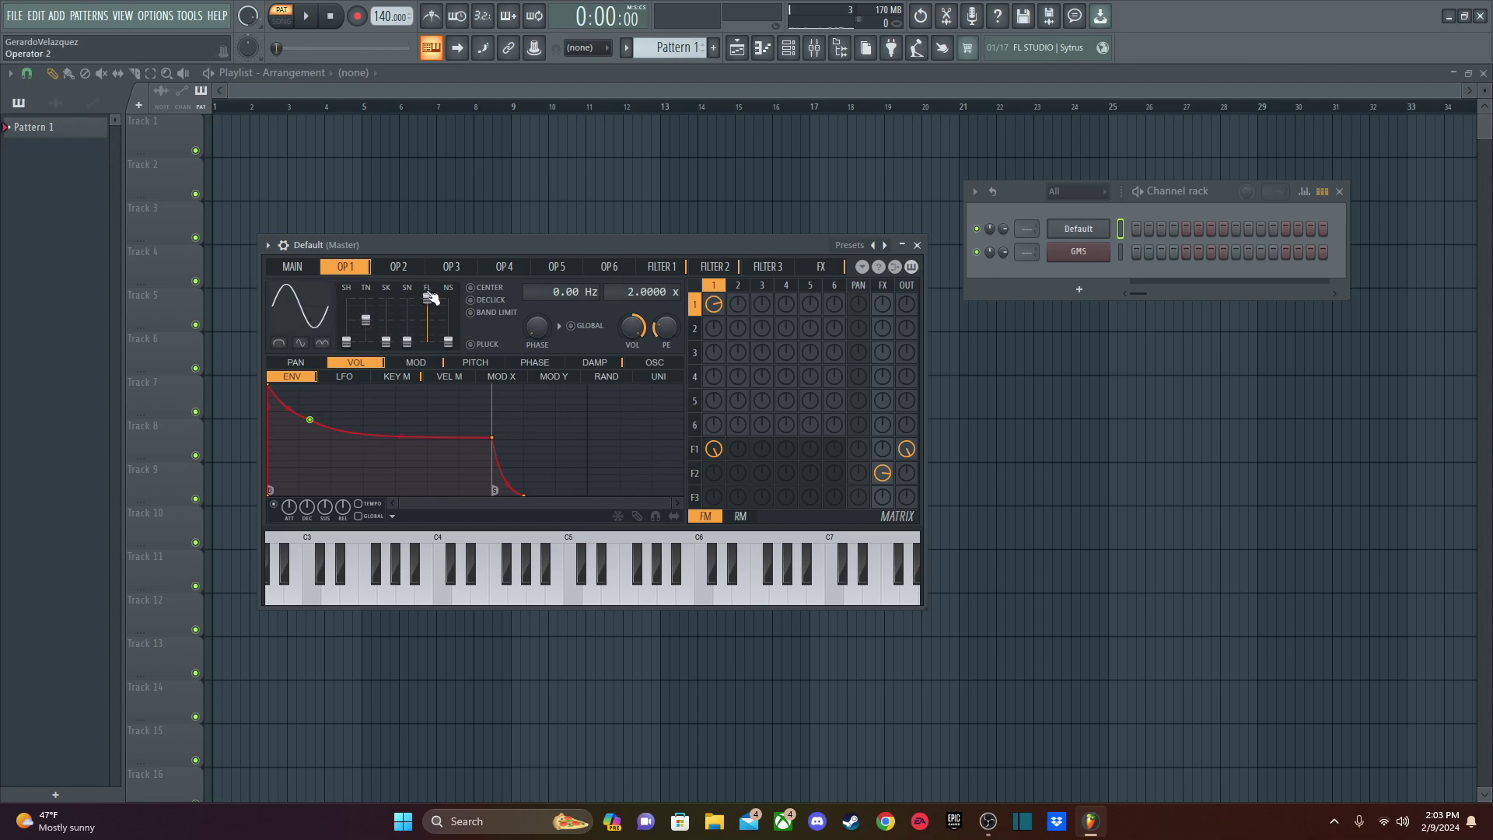
left_click(347, 342)
key("q")
key("q")
key("q")
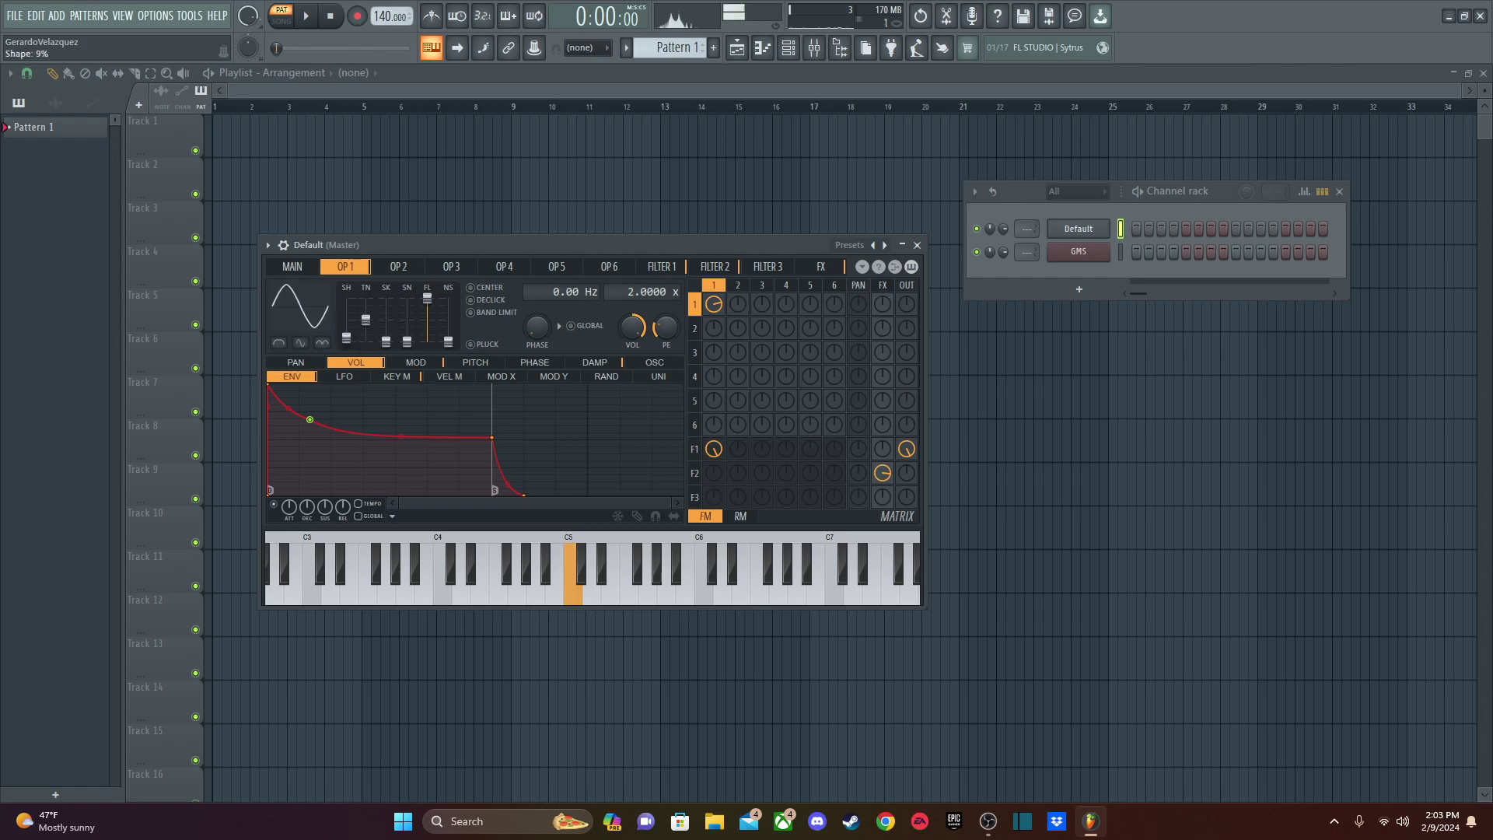
key("q")
mouse_move(347, 342)
left_mouse_down()
mouse_move(347, 319)
mouse_move(347, 342)
left_mouse_up()
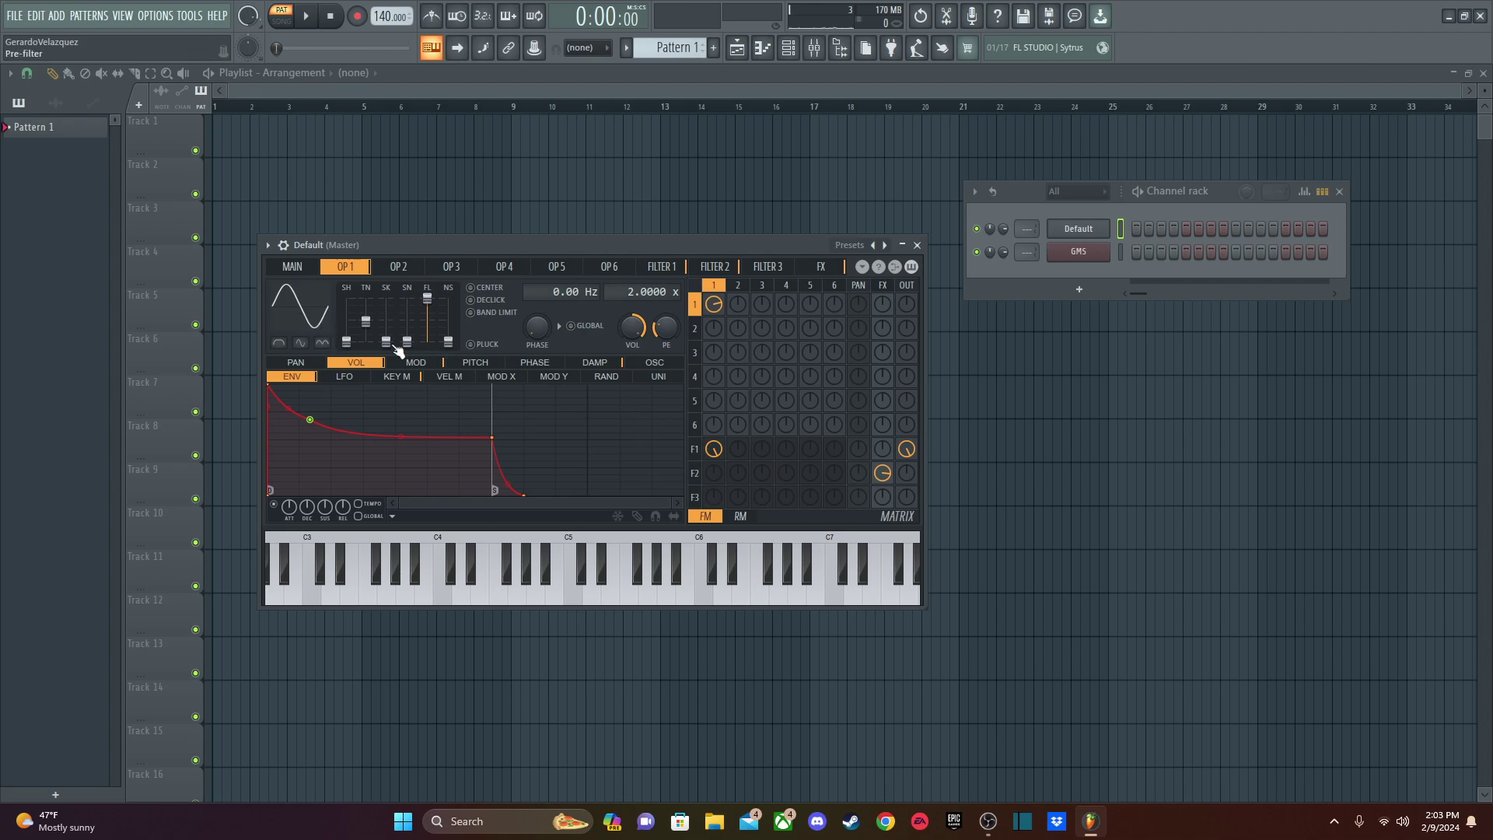
Examine operator 1's oscillator harmonics and the unison settings on the main page.
left_click(655, 364)
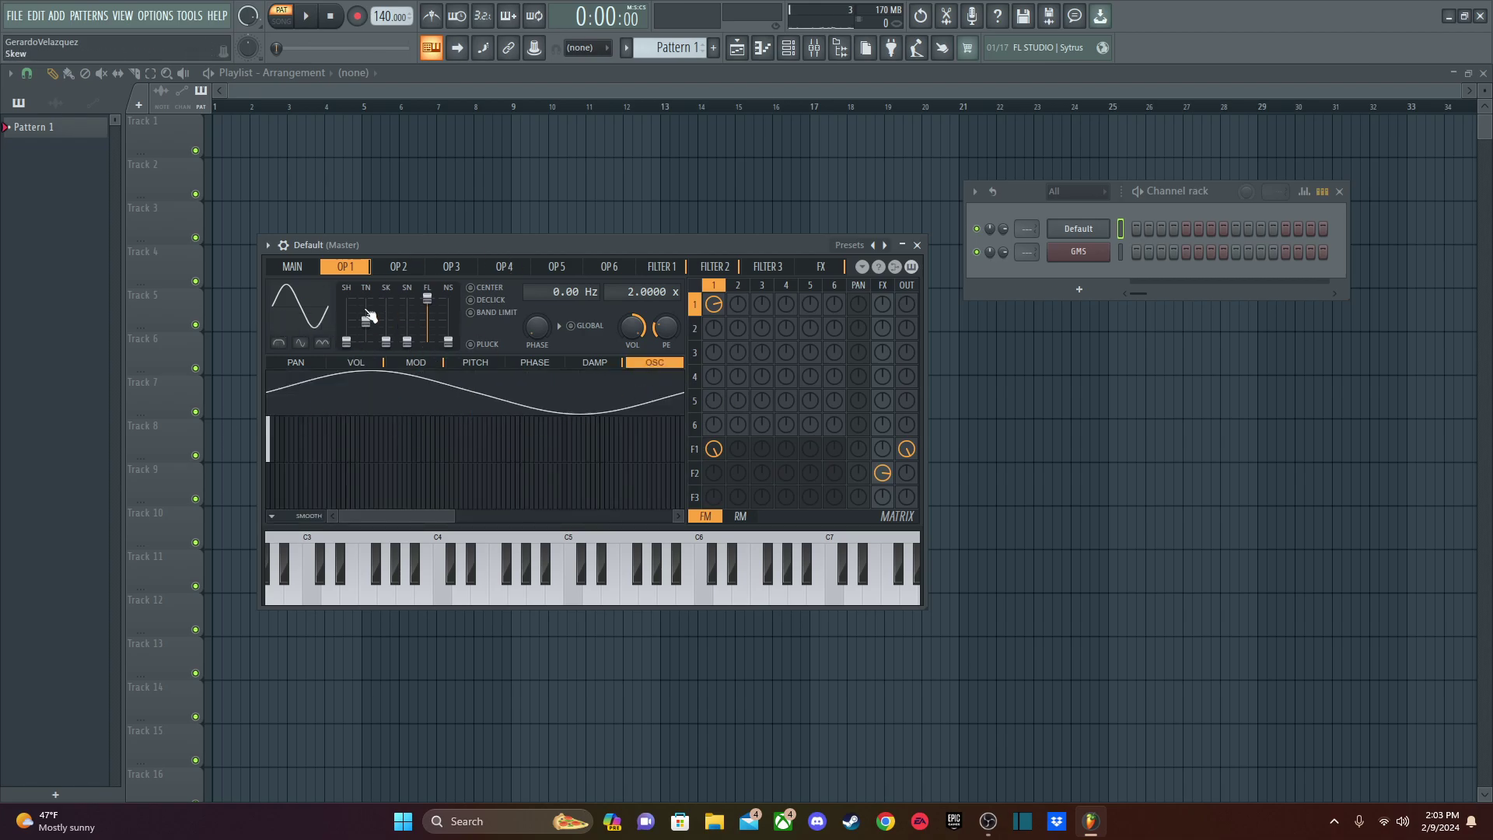
left_click(292, 266)
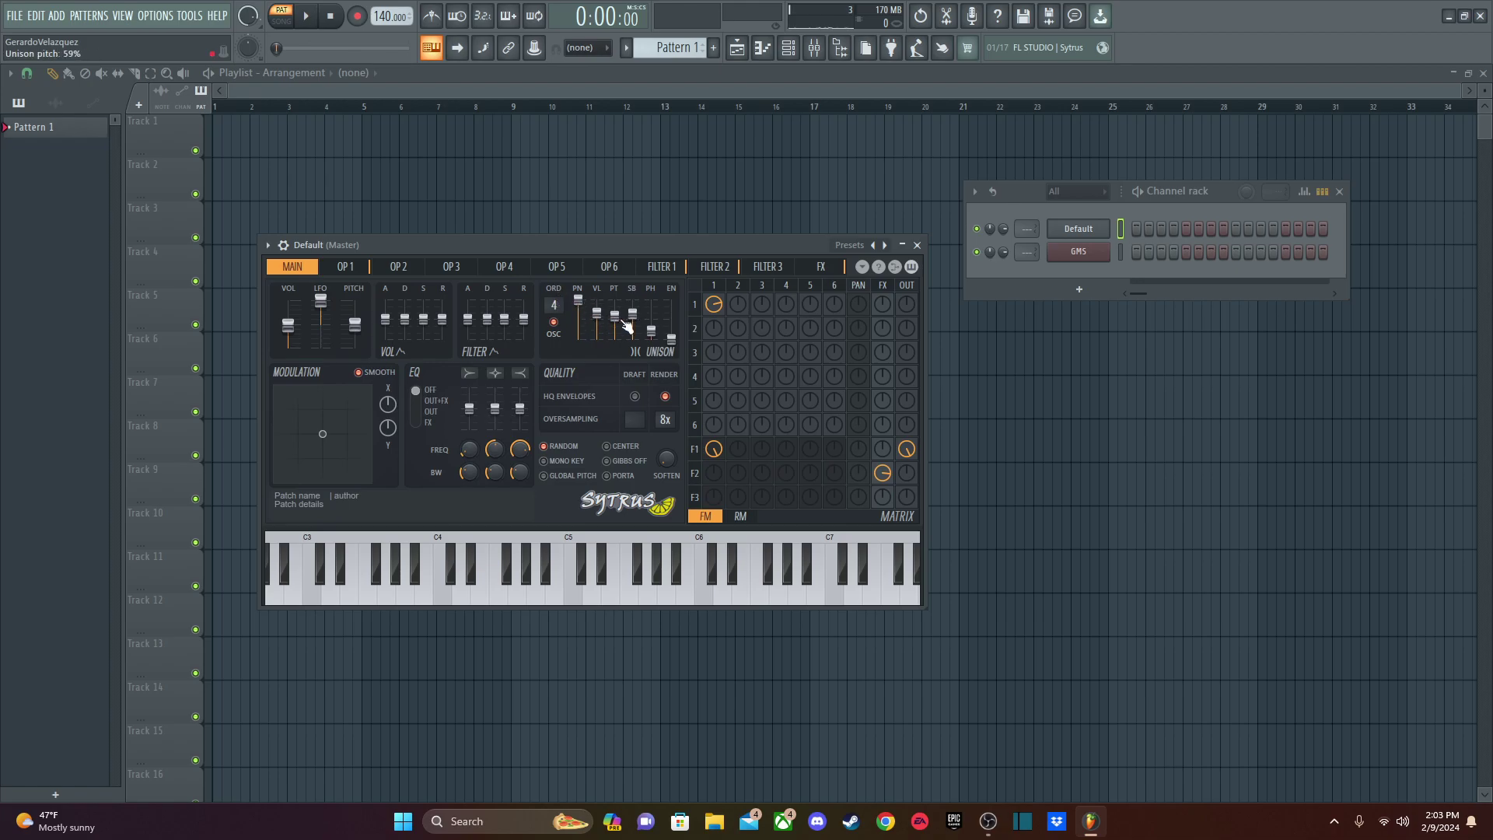
left_click_drag(627, 326, 589, 311)
Load Fruity parametric EQ 2 into the first effect slot of mixer Insert 1.
left_click(814, 48)
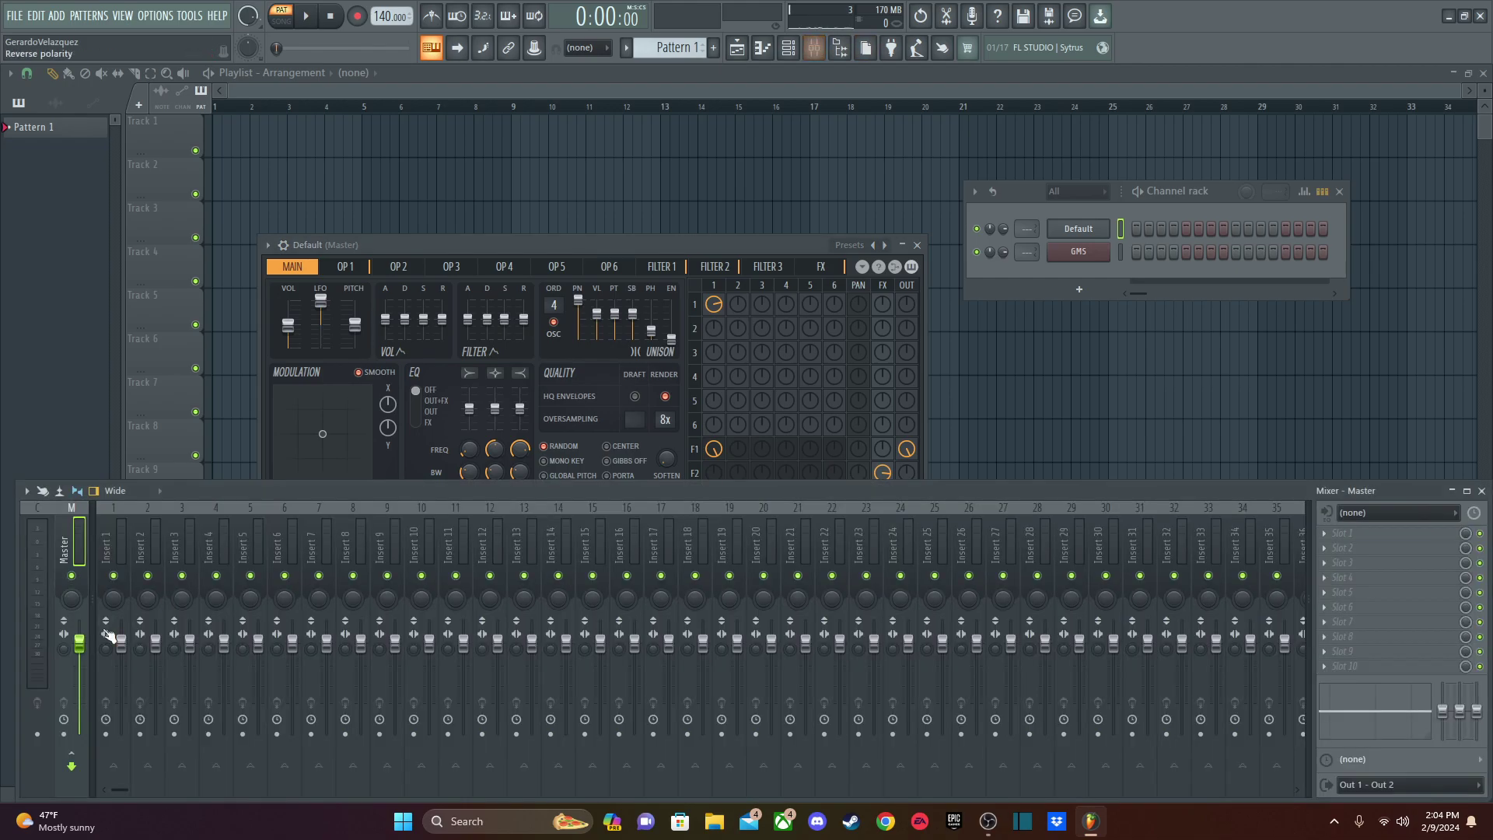
left_click(125, 506)
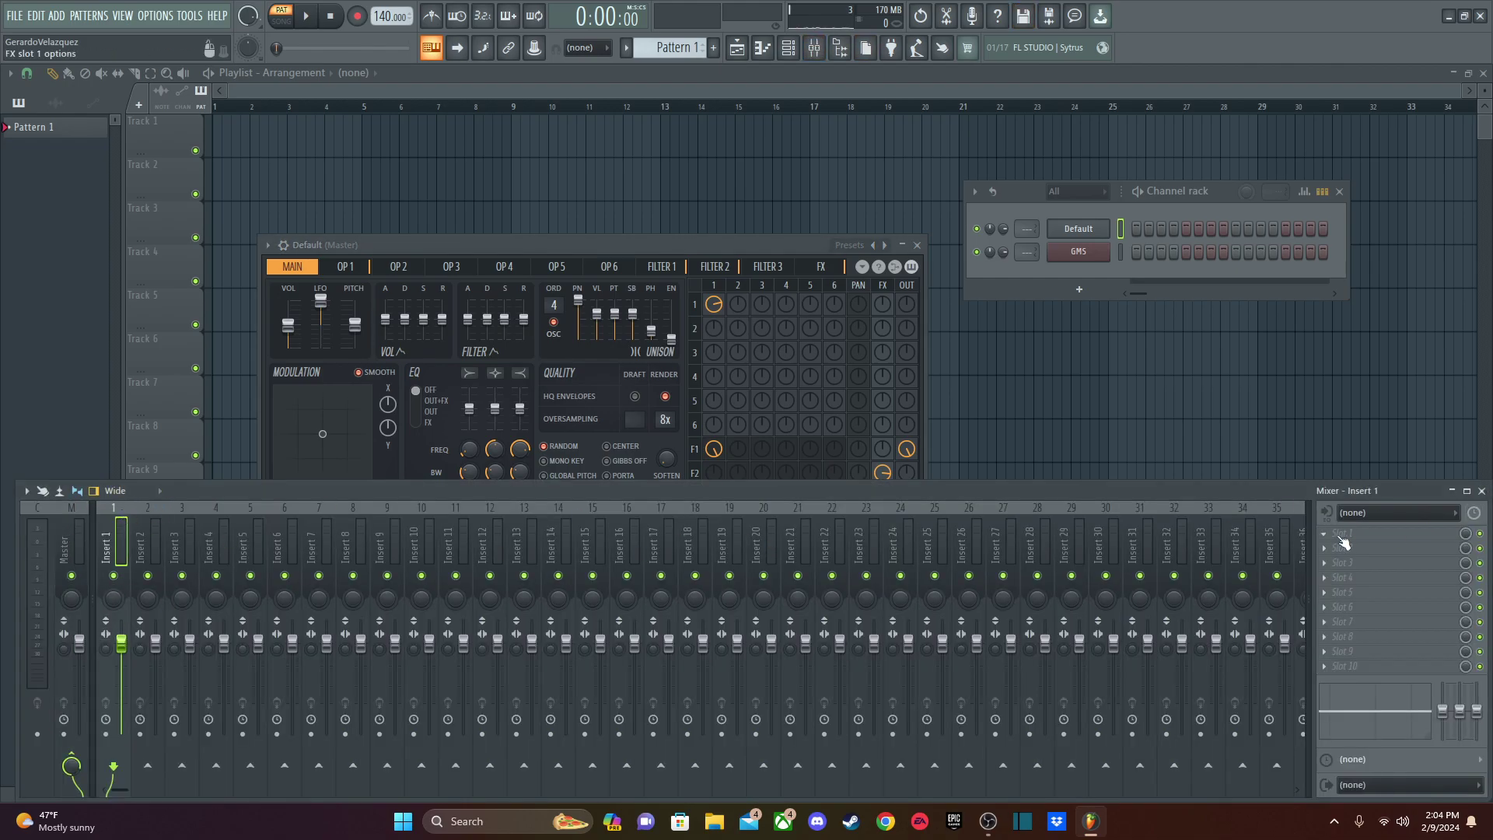
left_click(1342, 535)
left_click(1130, 566)
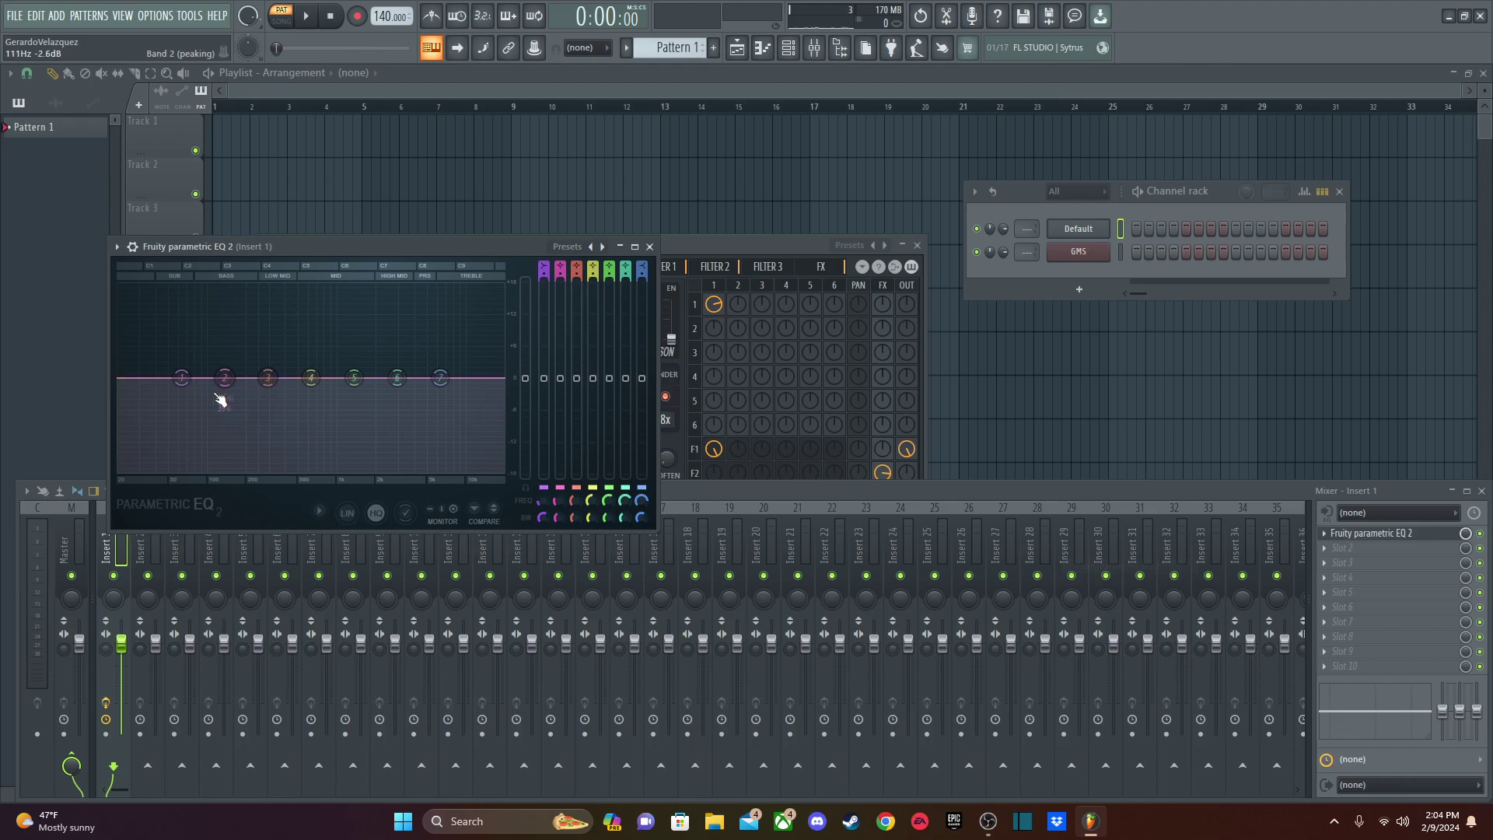
Set EQ band 1 to a high pass with a steeper order and raise its cutoff slightly.
right_click(182, 379)
mouse_move(207, 420)
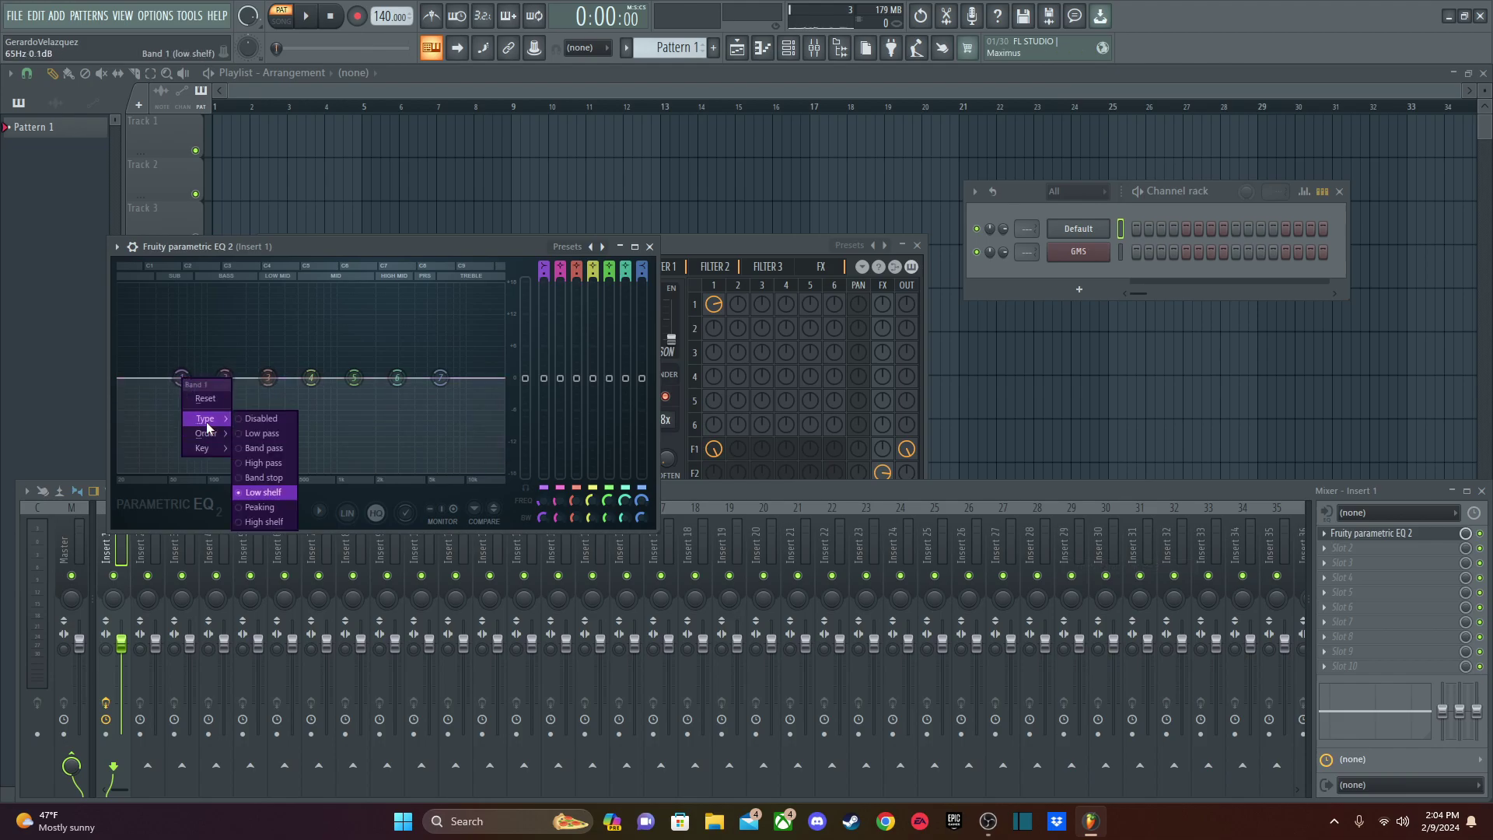
left_click(263, 463)
right_click(182, 379)
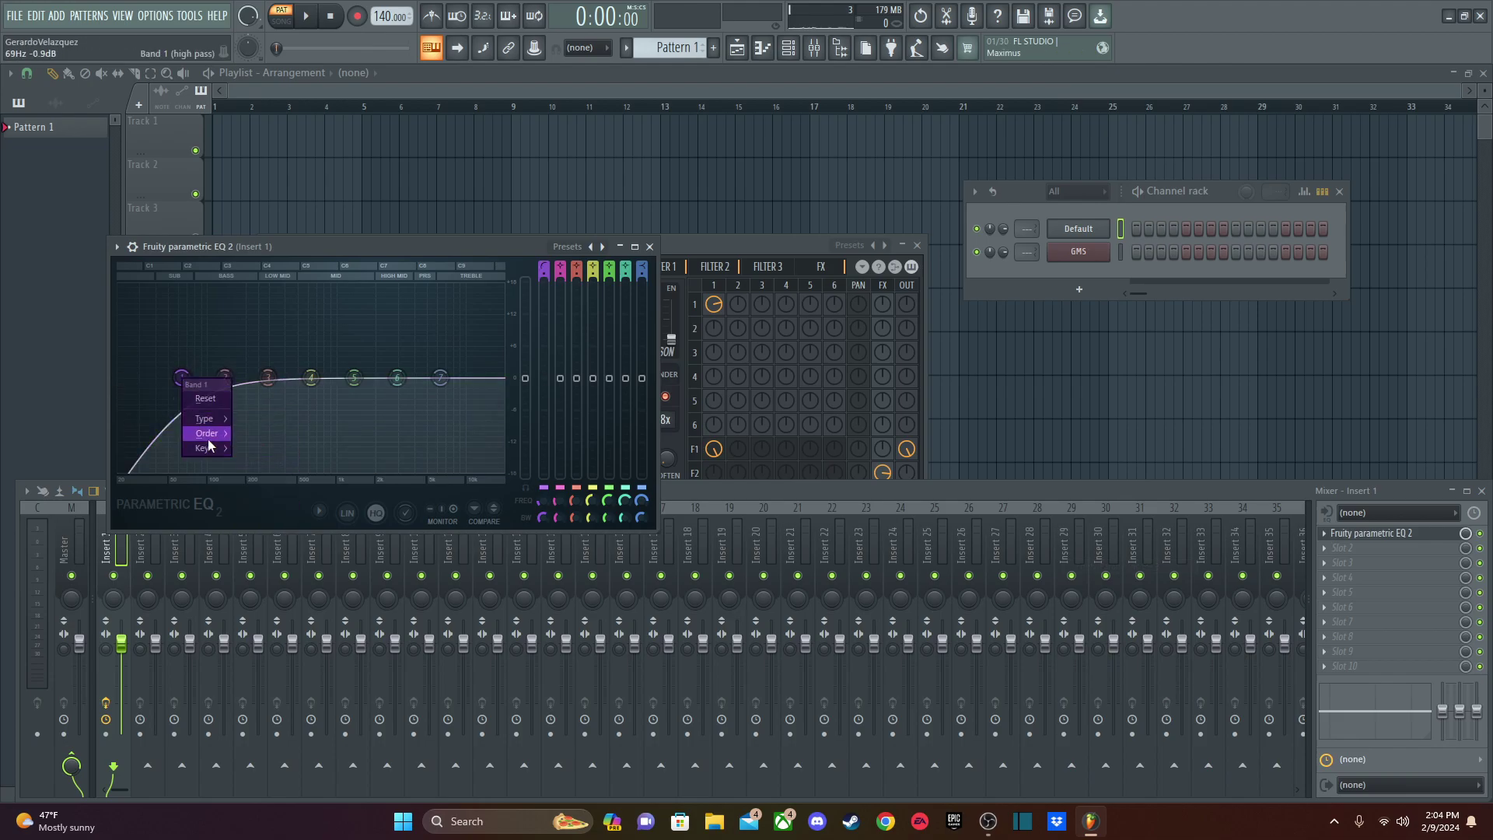
left_click(266, 433)
right_click(183, 382)
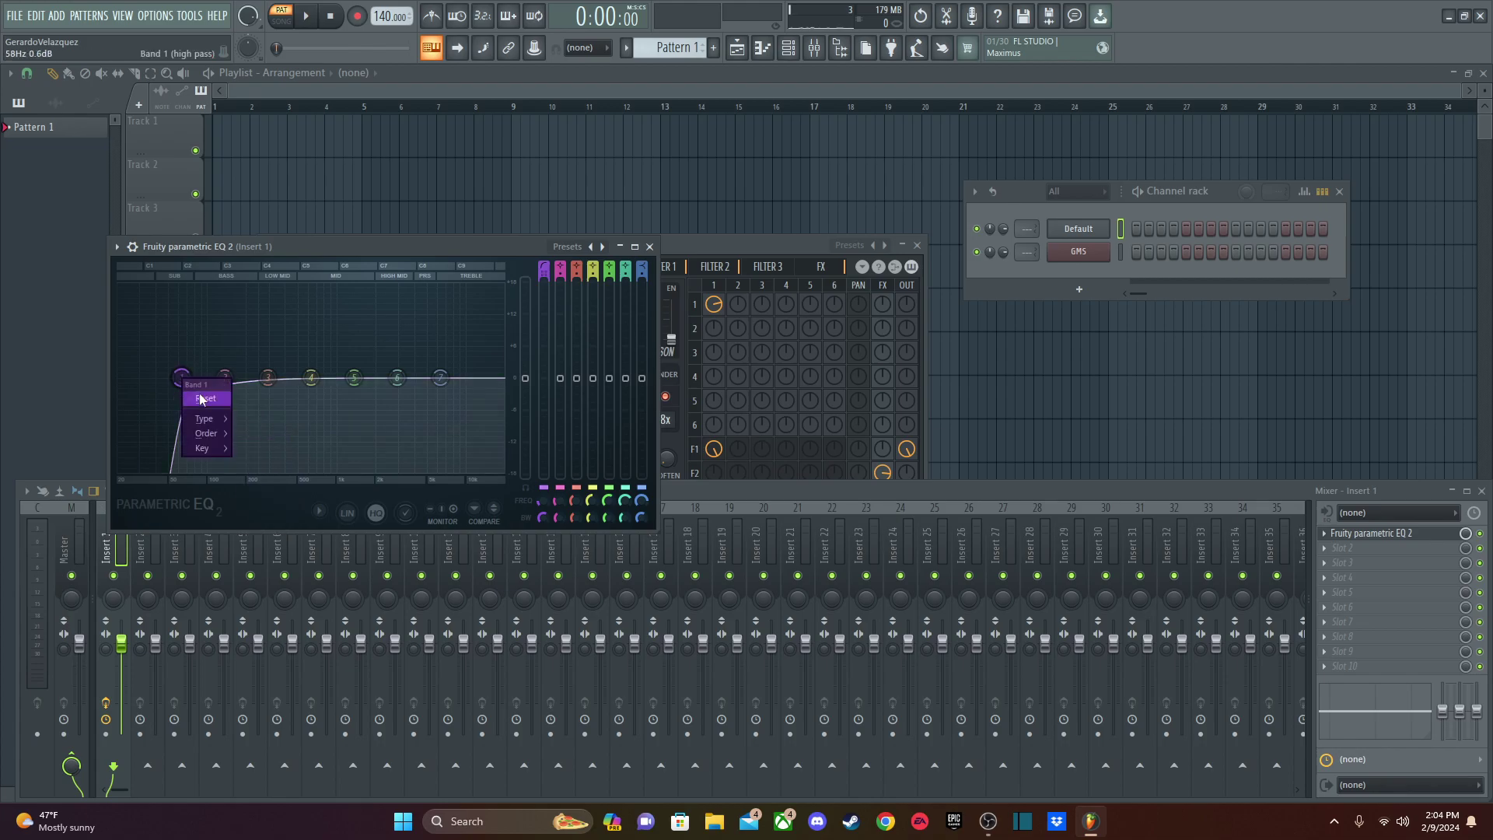
mouse_move(183, 379)
left_mouse_down()
mouse_move(366, 381)
mouse_move(190, 378)
left_mouse_up()
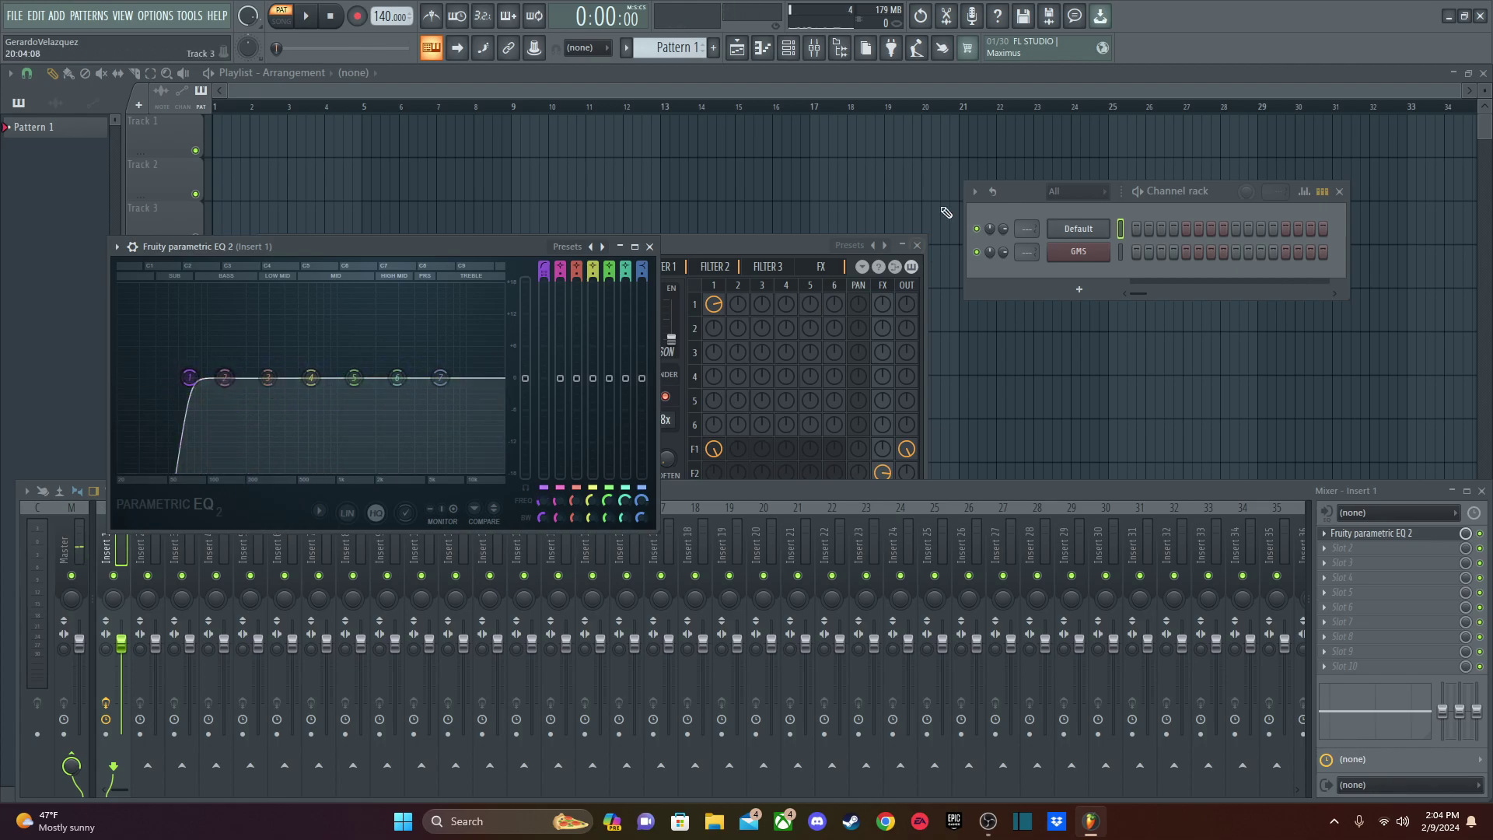
Route the Default channel to mixer insert 1, raise EQ band 1's cutoff to band 2's position, and audition it.
left_click_drag(1037, 230, 1037, 223)
left_click_drag(190, 378, 224, 377)
key("q")
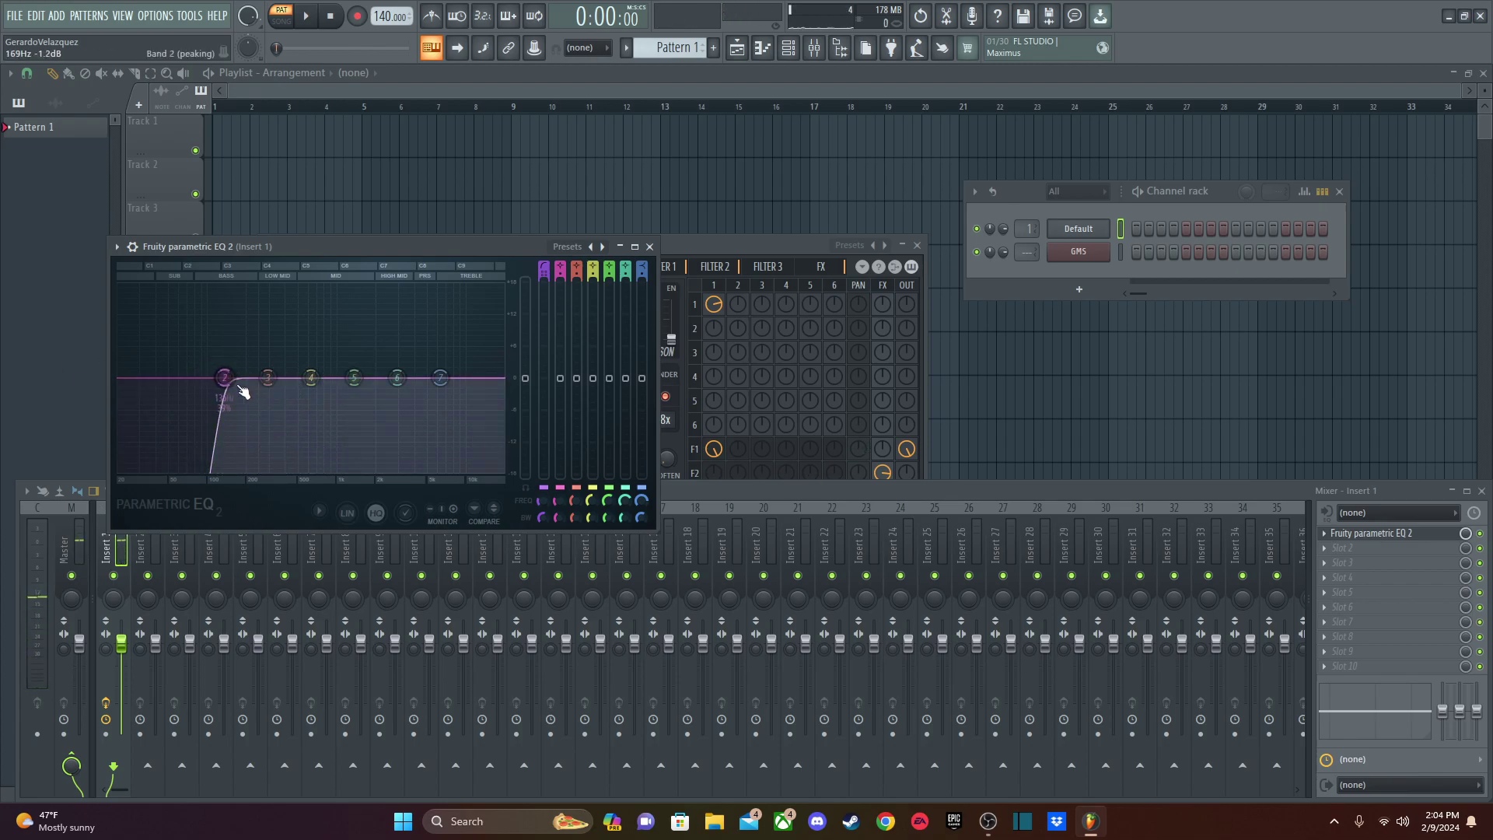
key("w")
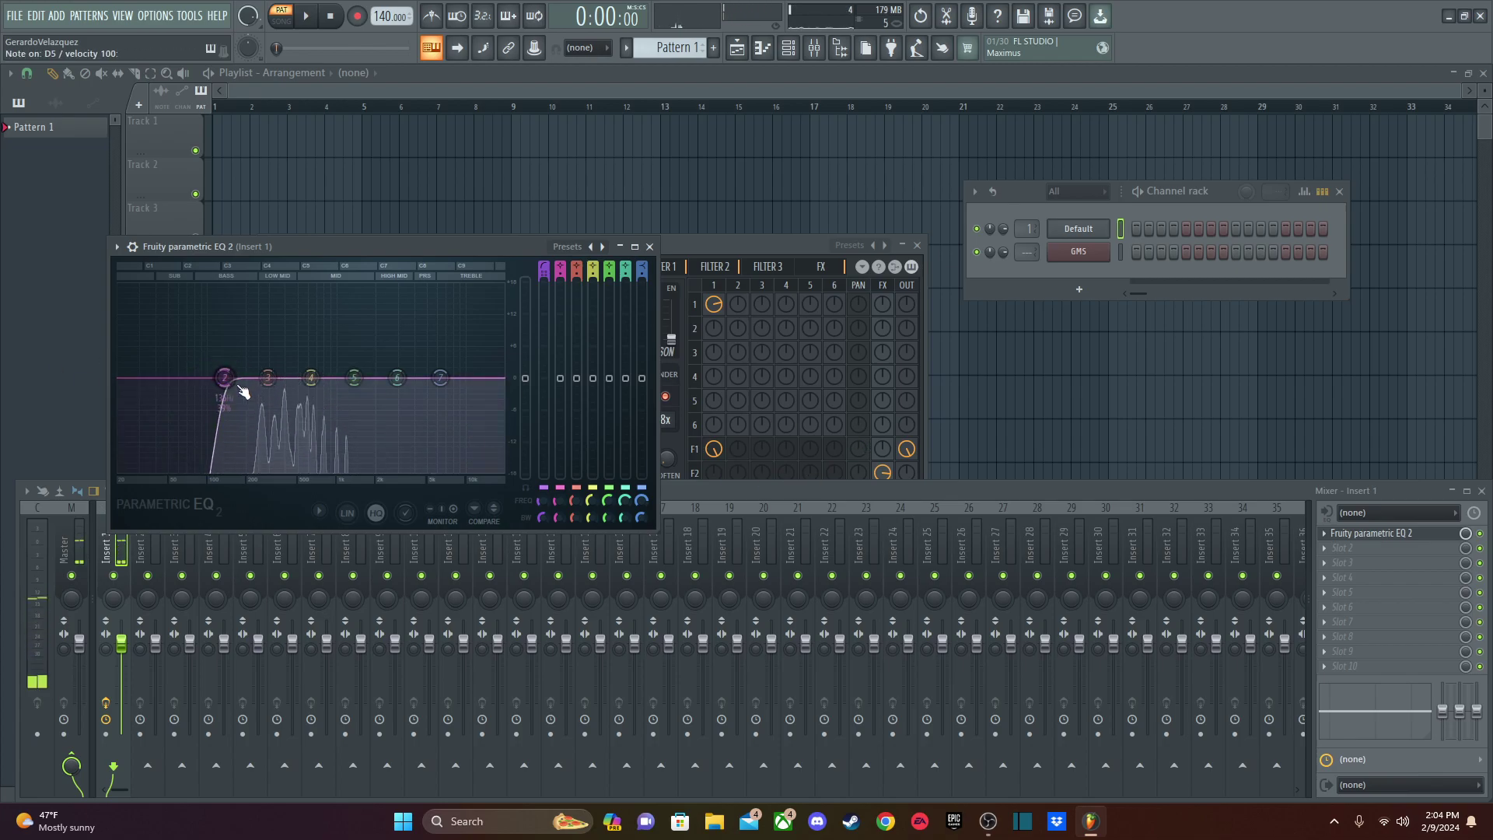
key("w")
key("t")
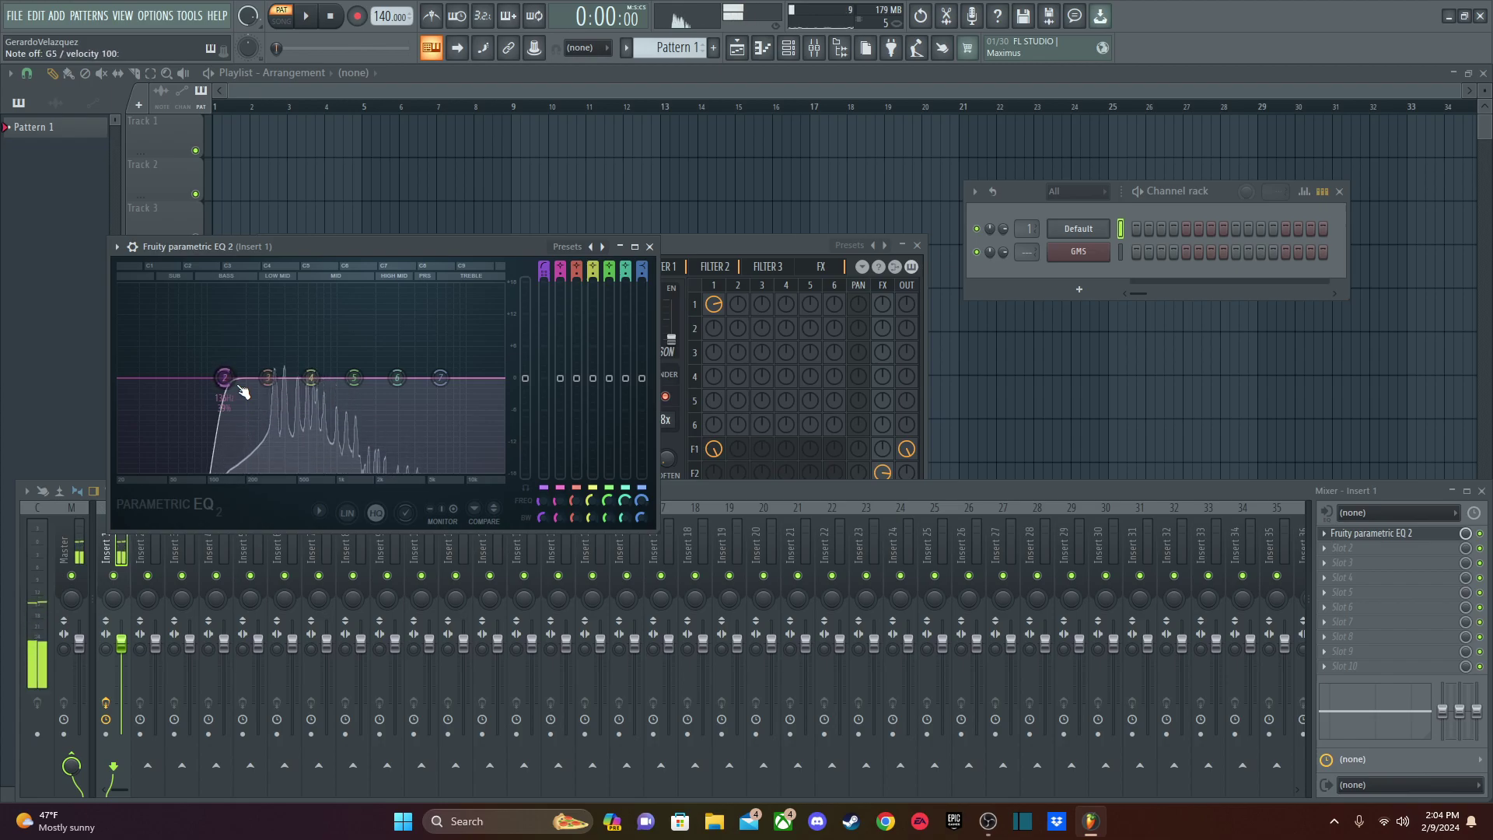
Delete Fruity parametric EQ 2 from the first effect slot of Insert 1.
left_click_drag(224, 378, 202, 377)
right_click(205, 378)
left_click(229, 396)
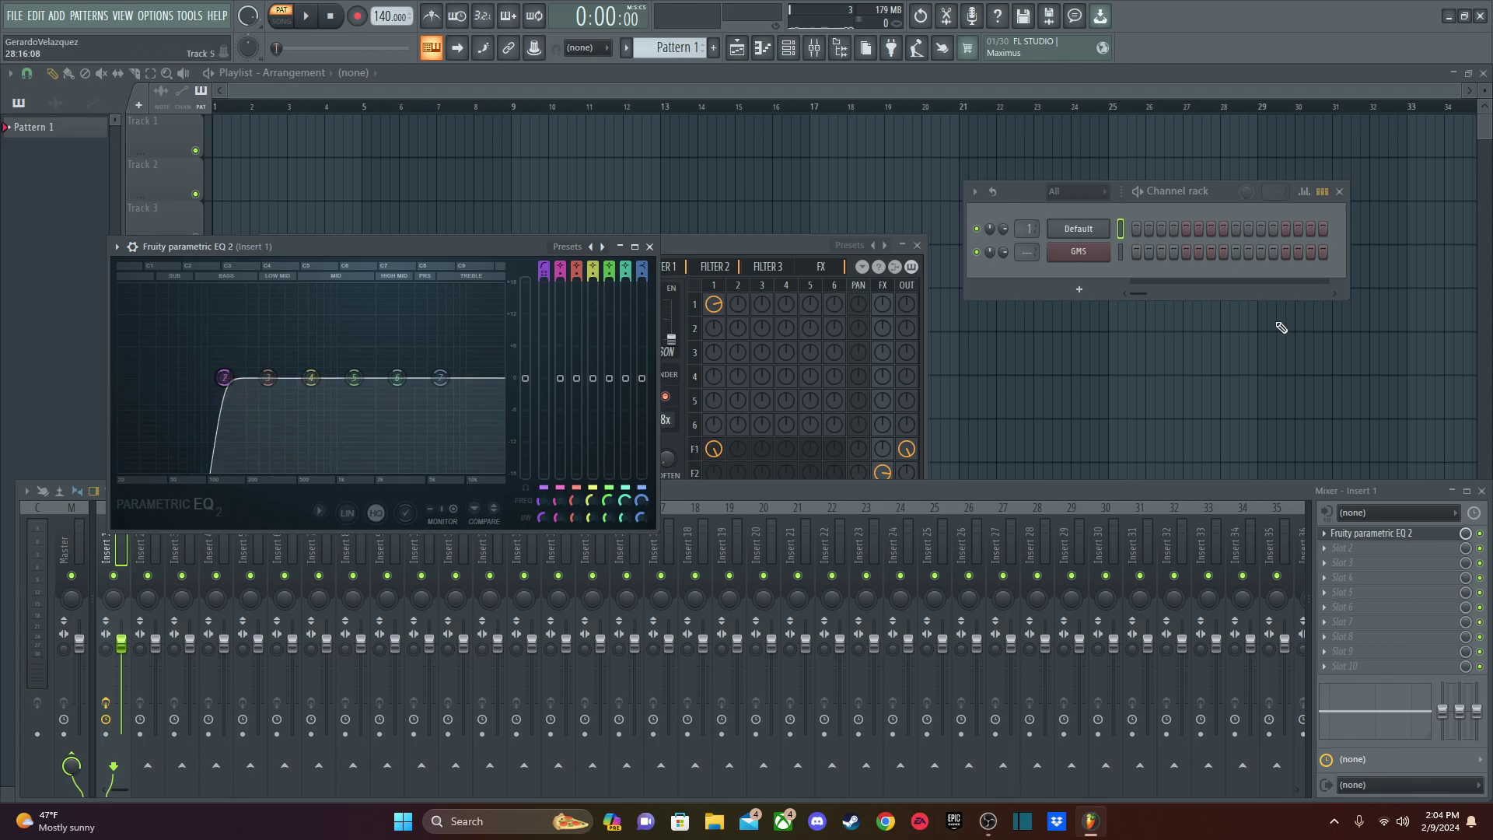
left_click(1326, 534)
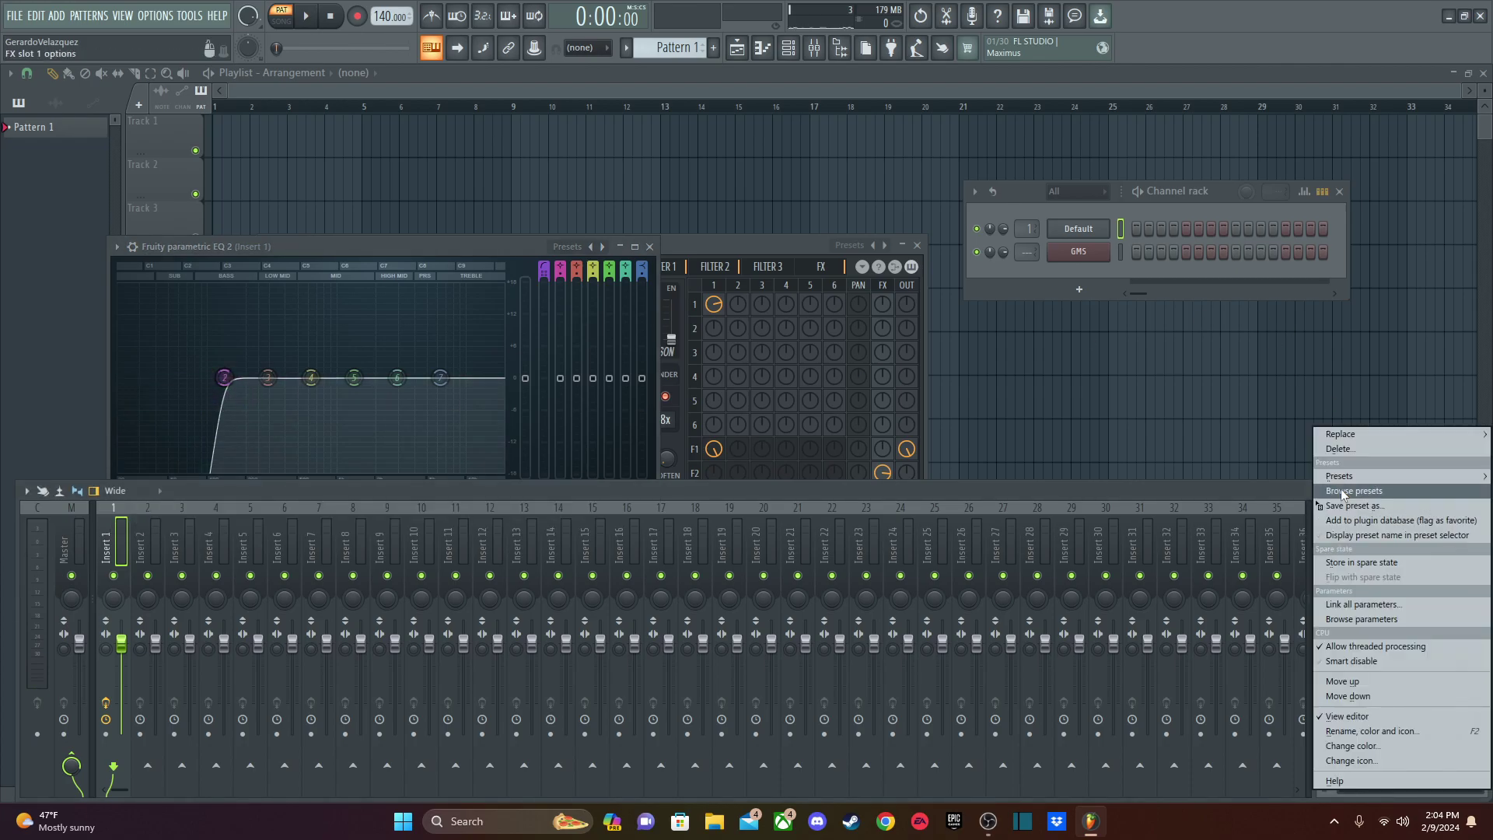
left_click(1339, 450)
left_click(801, 449)
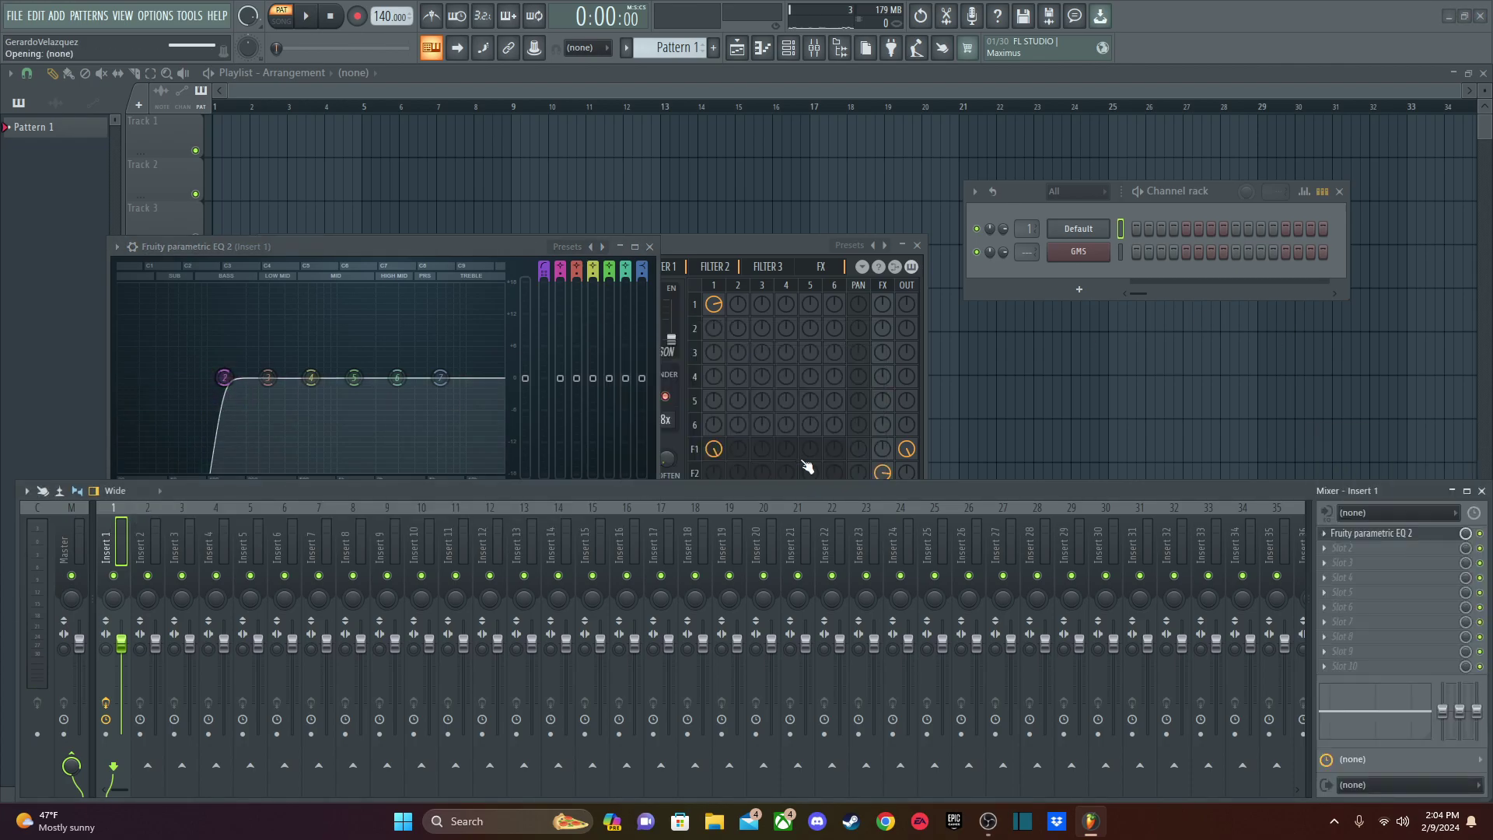
Delete the Default Sytrus channel from the channel rack and confirm its removal.
left_click(706, 244)
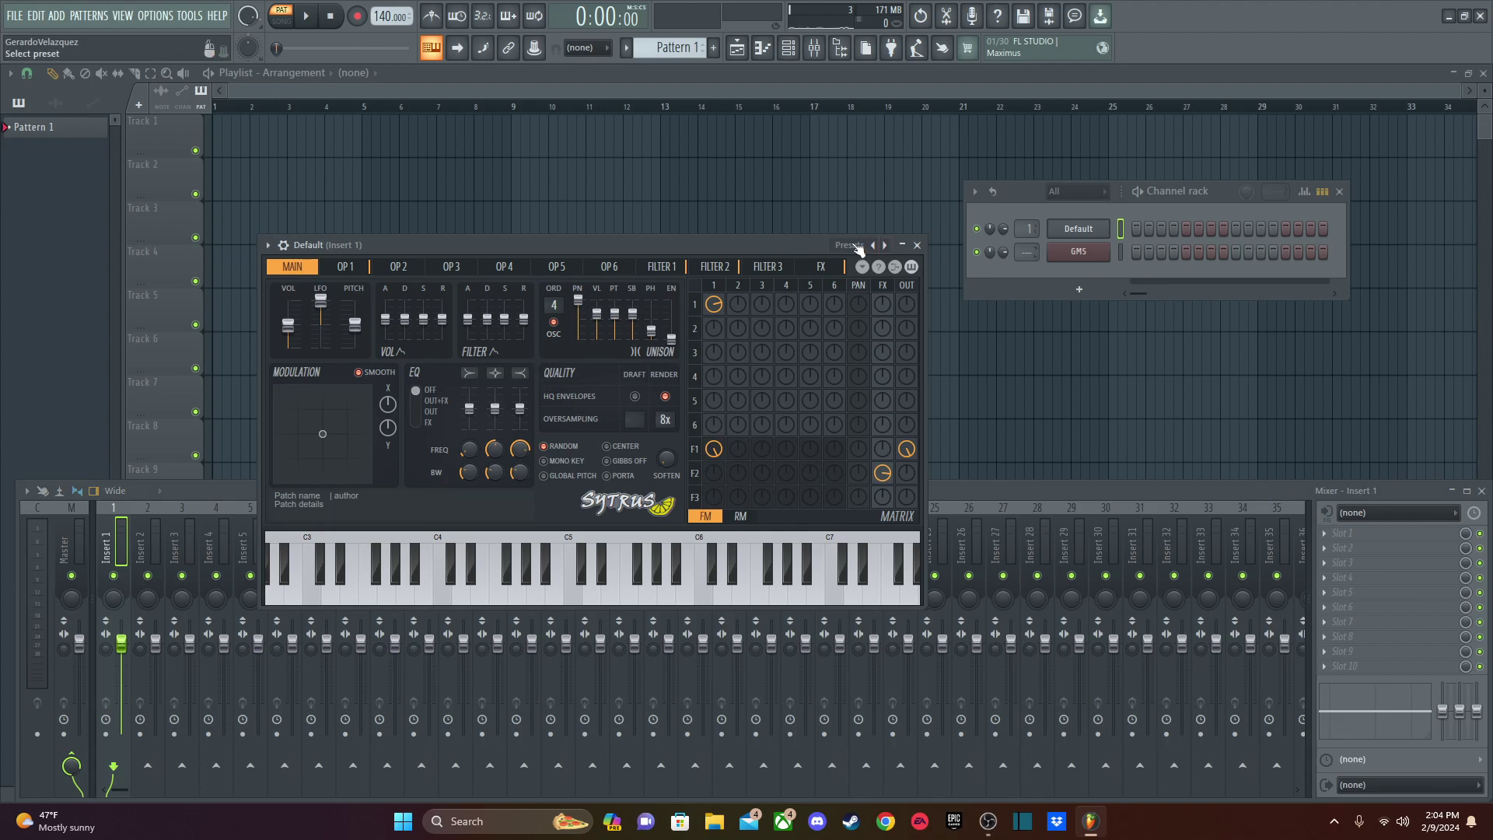
right_click(1089, 233)
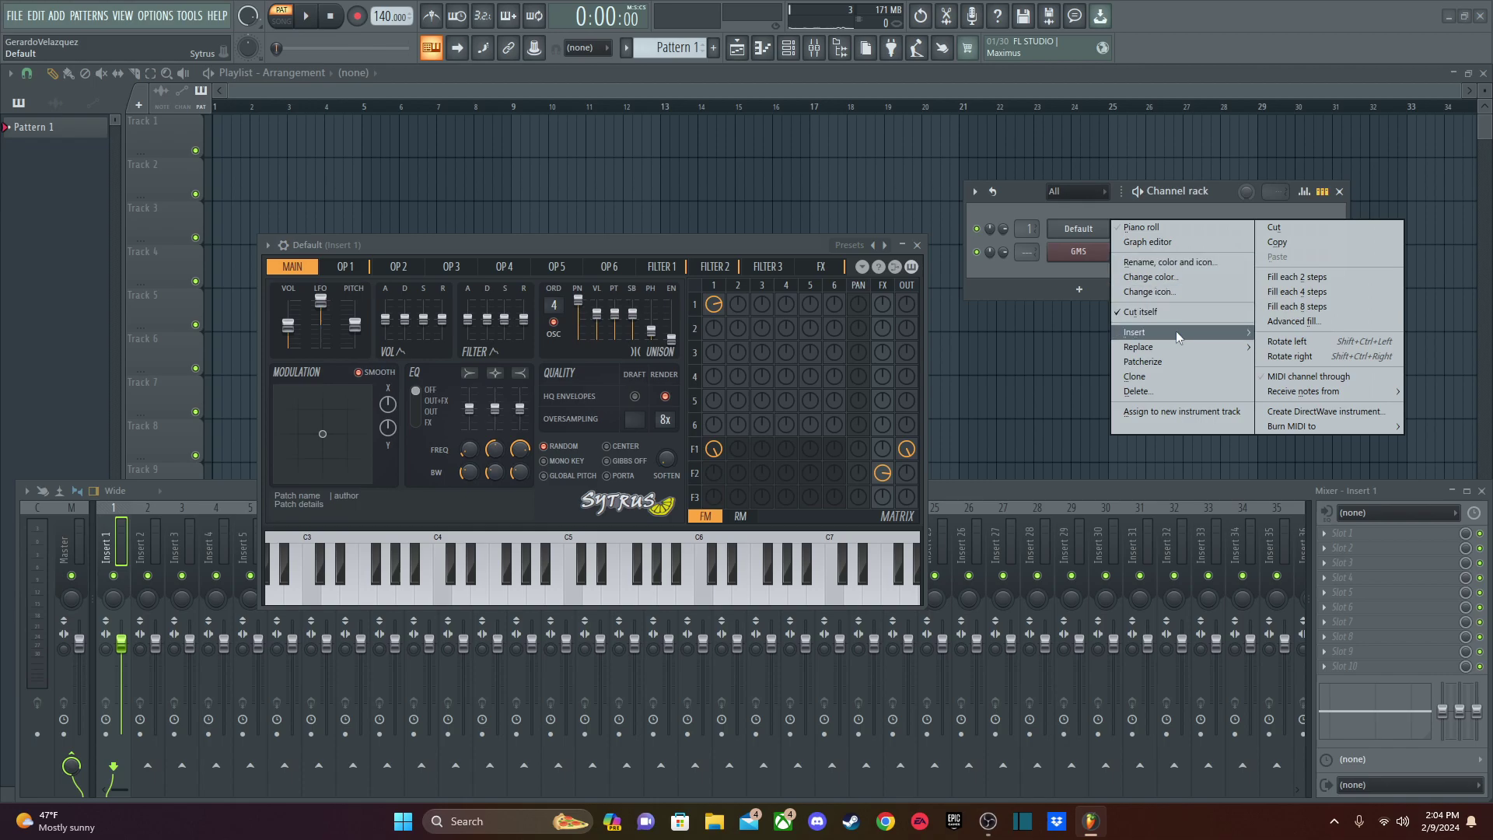
left_click(1141, 391)
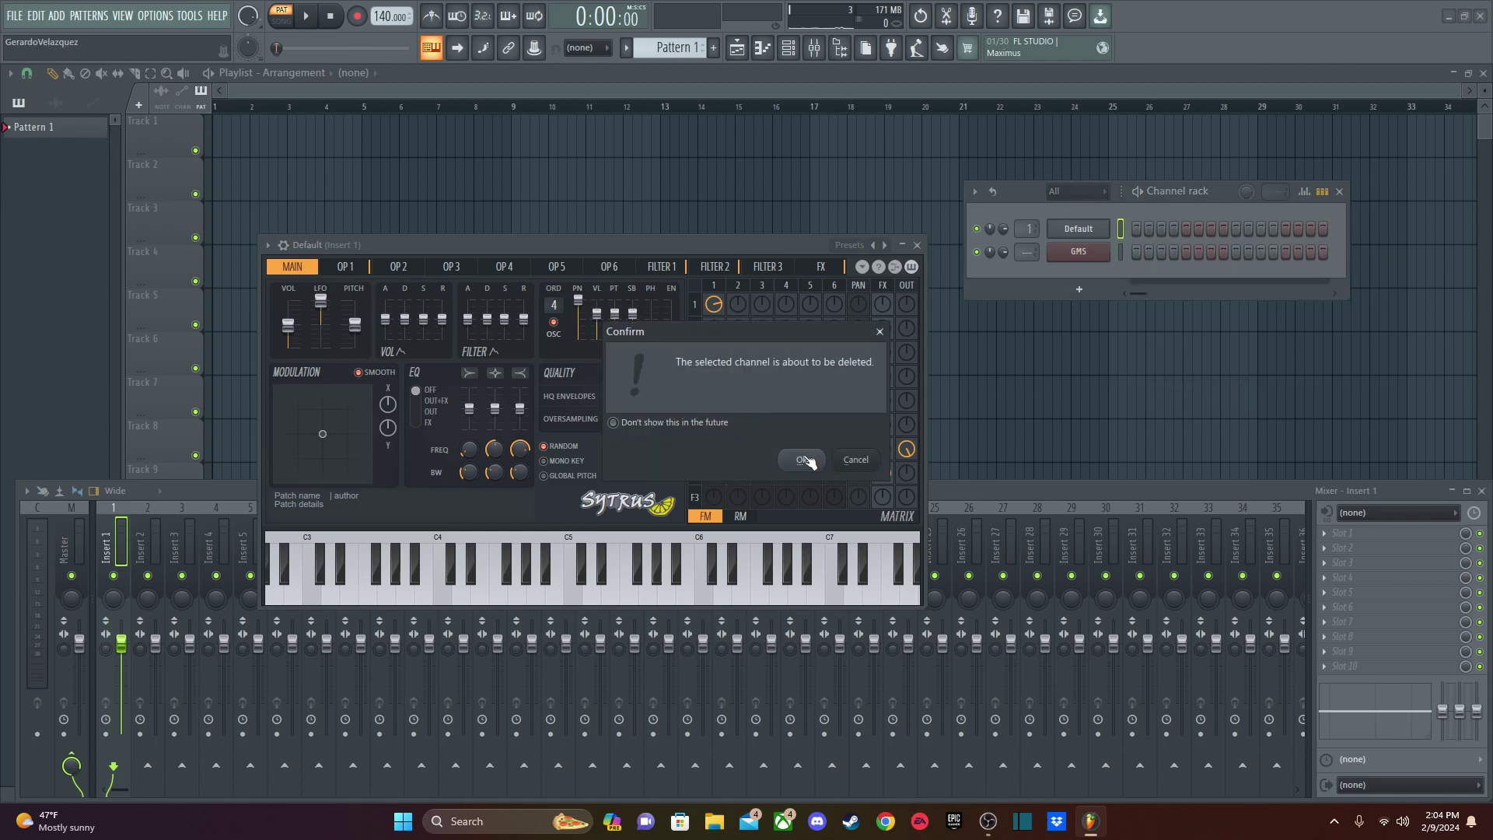
left_click(803, 460)
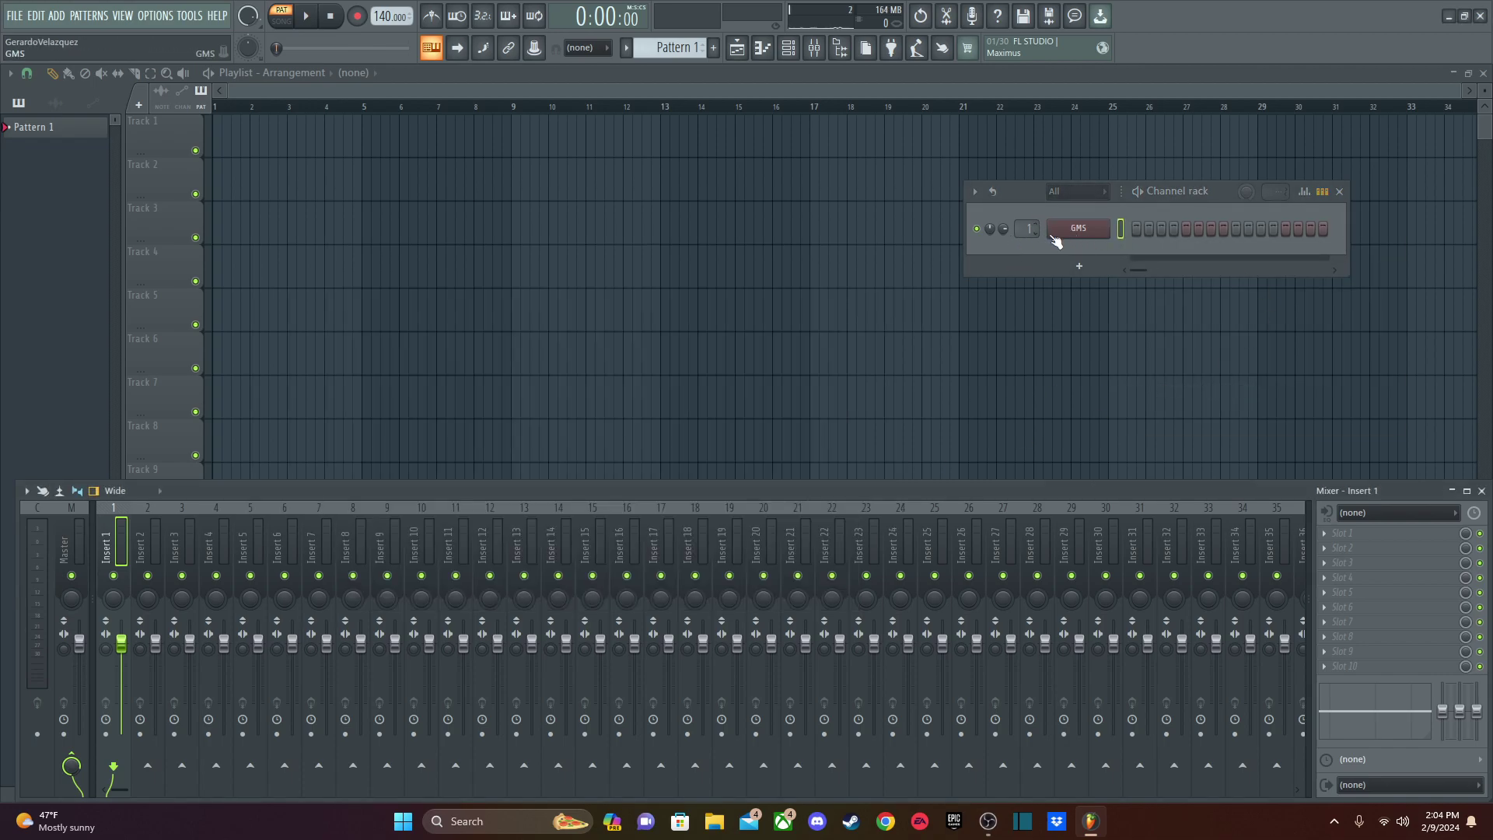
Open the GMS channel's synth and load the Default program from the User bank of its presets library.
left_click(1053, 236)
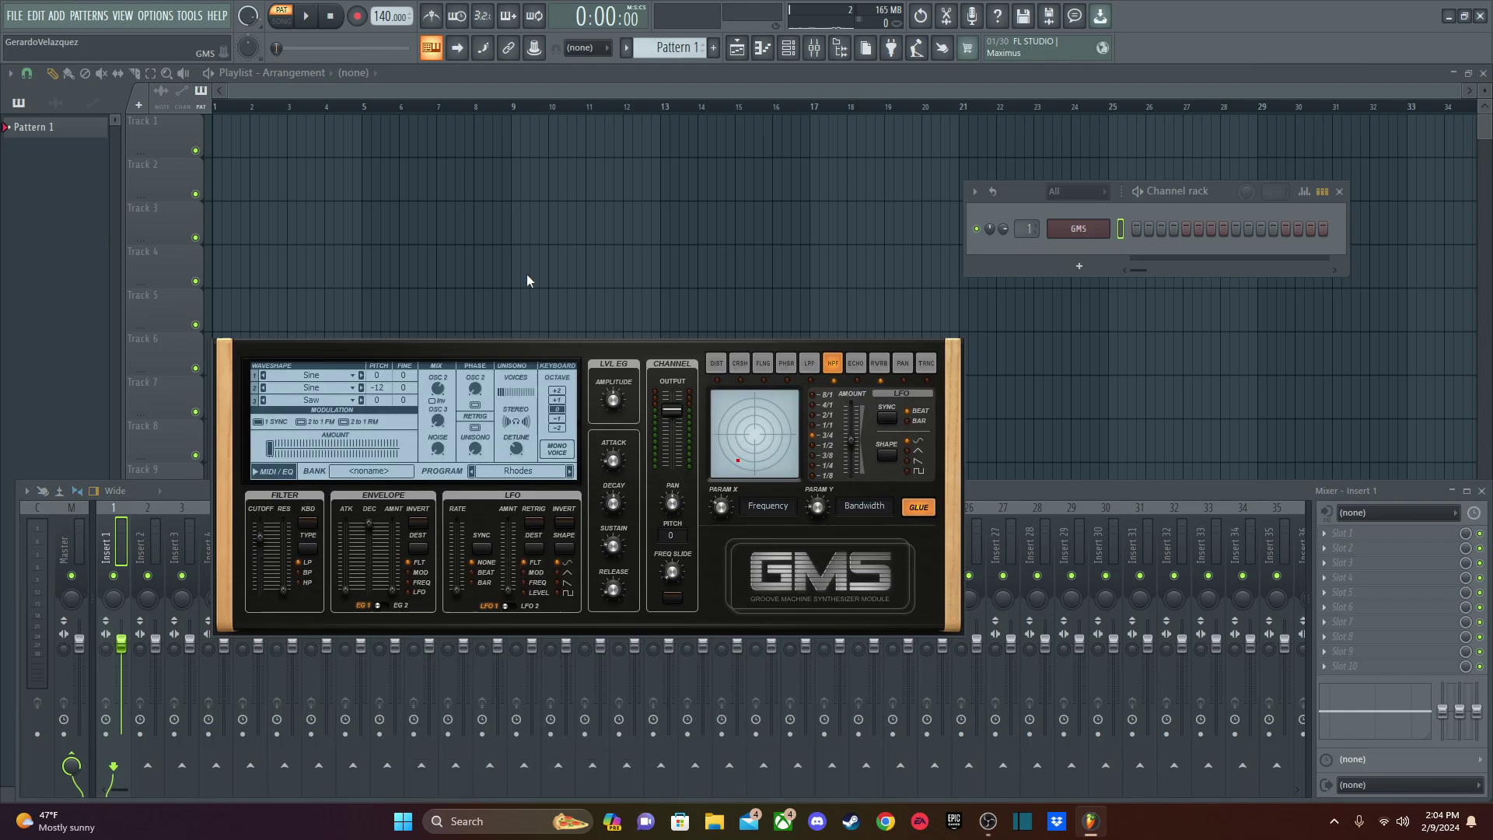
left_click(322, 256)
left_click(322, 256)
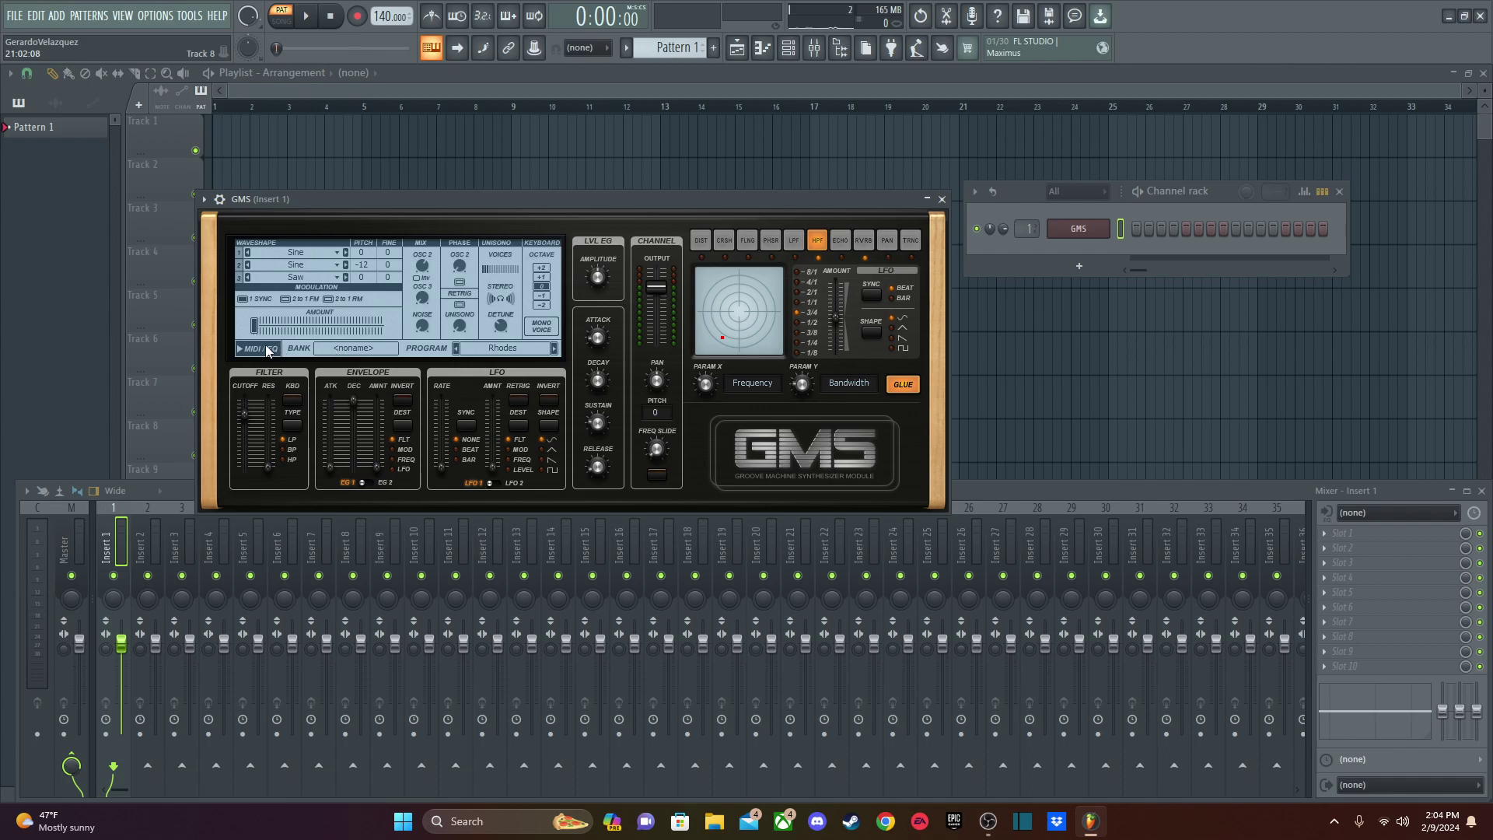
left_click(342, 348)
left_click(449, 424)
left_click(651, 286)
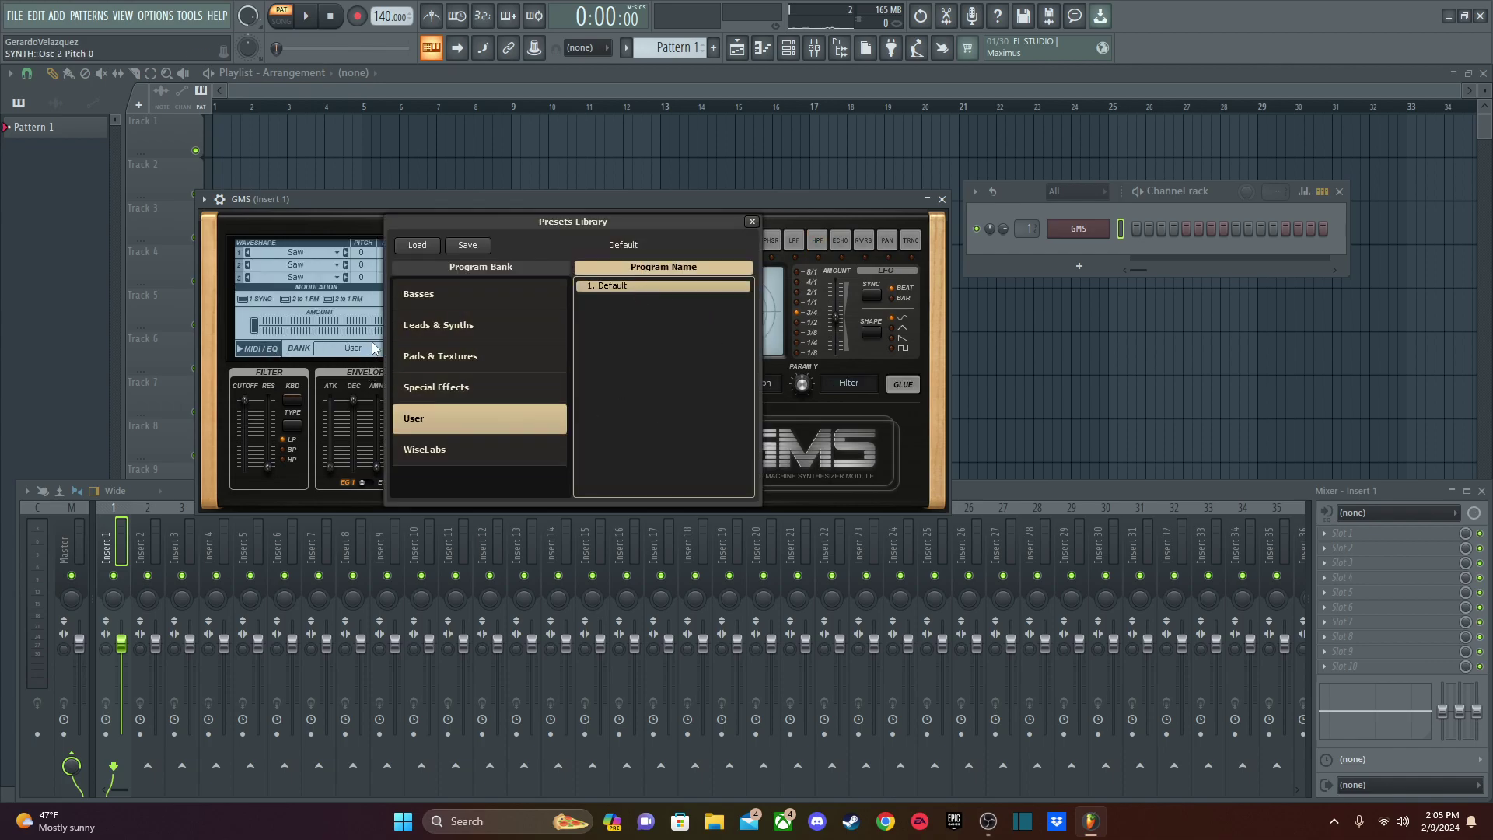
left_click(753, 222)
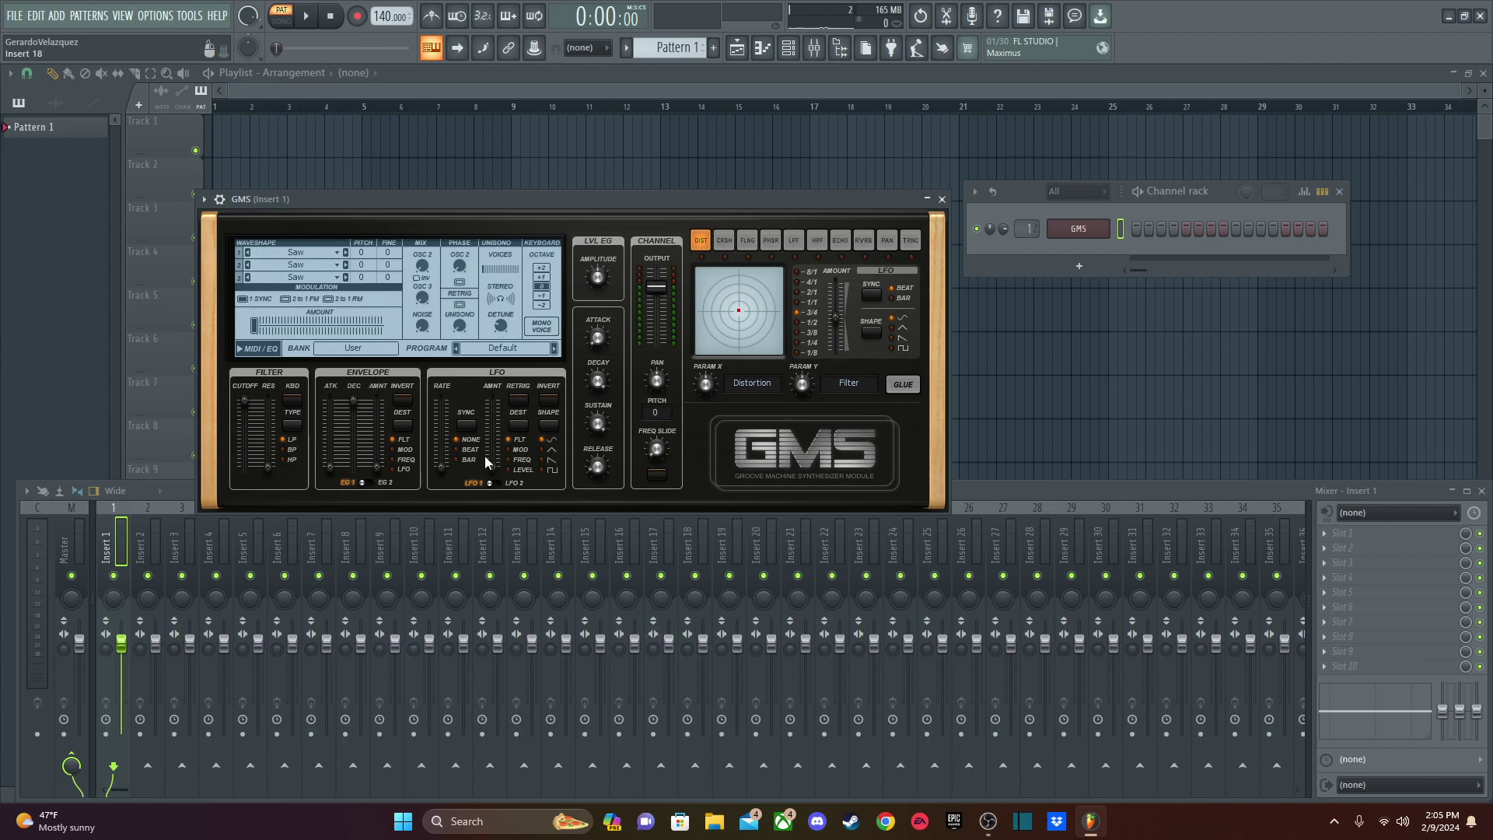
Set the waveshapes of GMS oscillators 1 and 2 to Sine.
left_click(305, 252)
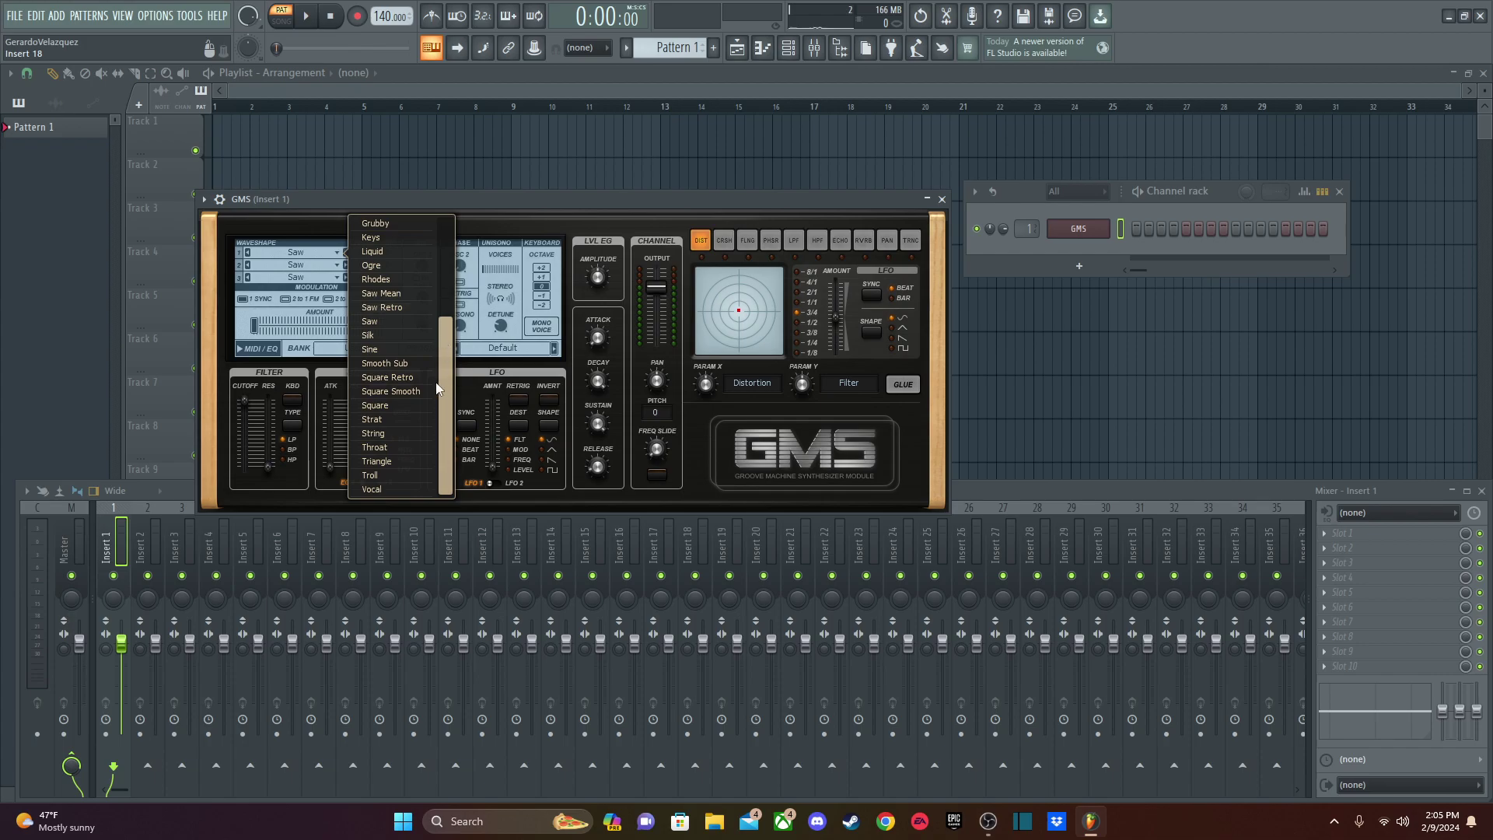
left_click(391, 350)
left_click(336, 266)
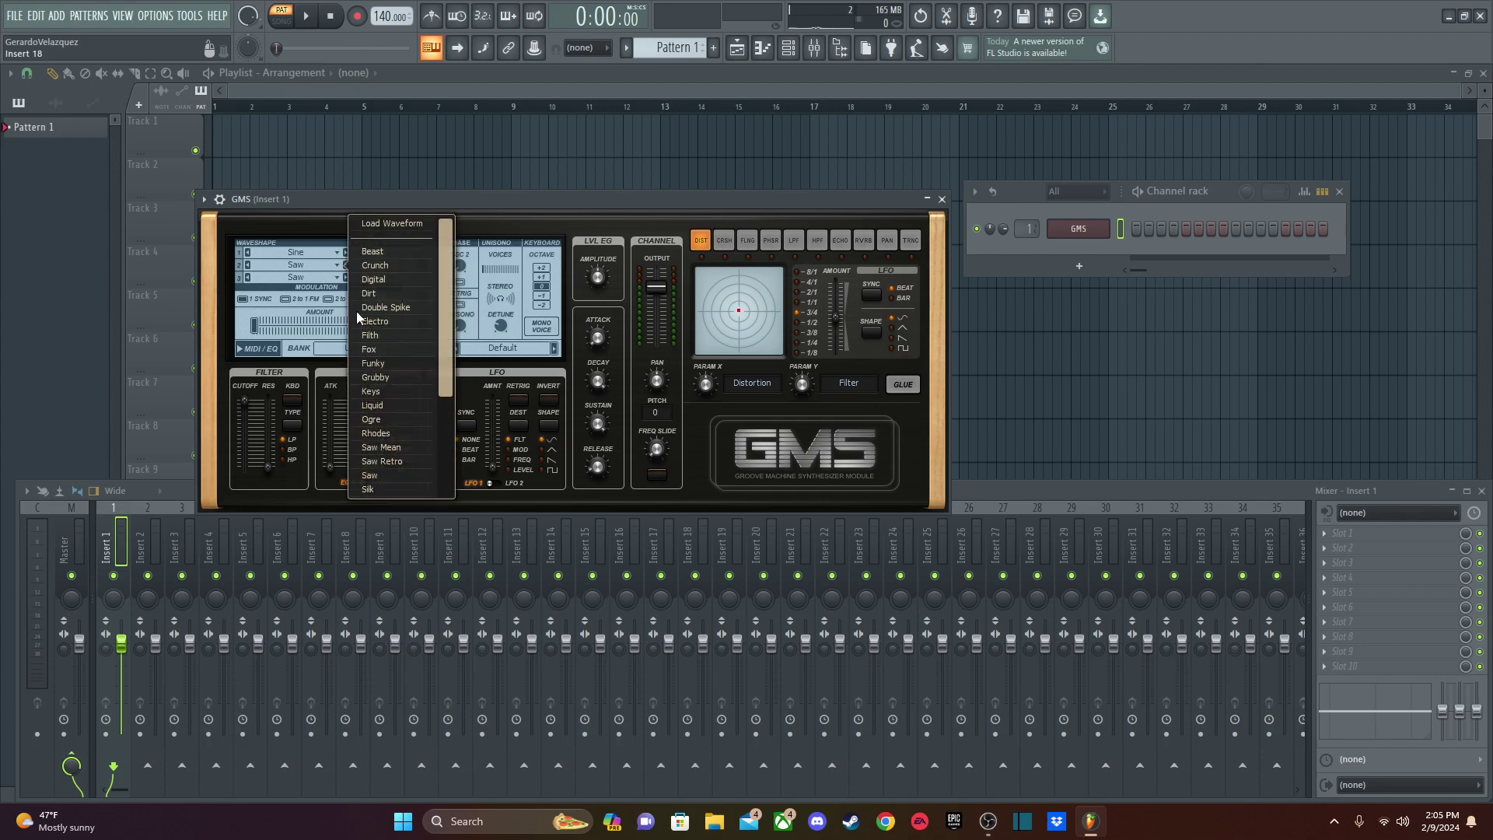
left_click_drag(445, 356, 418, 436)
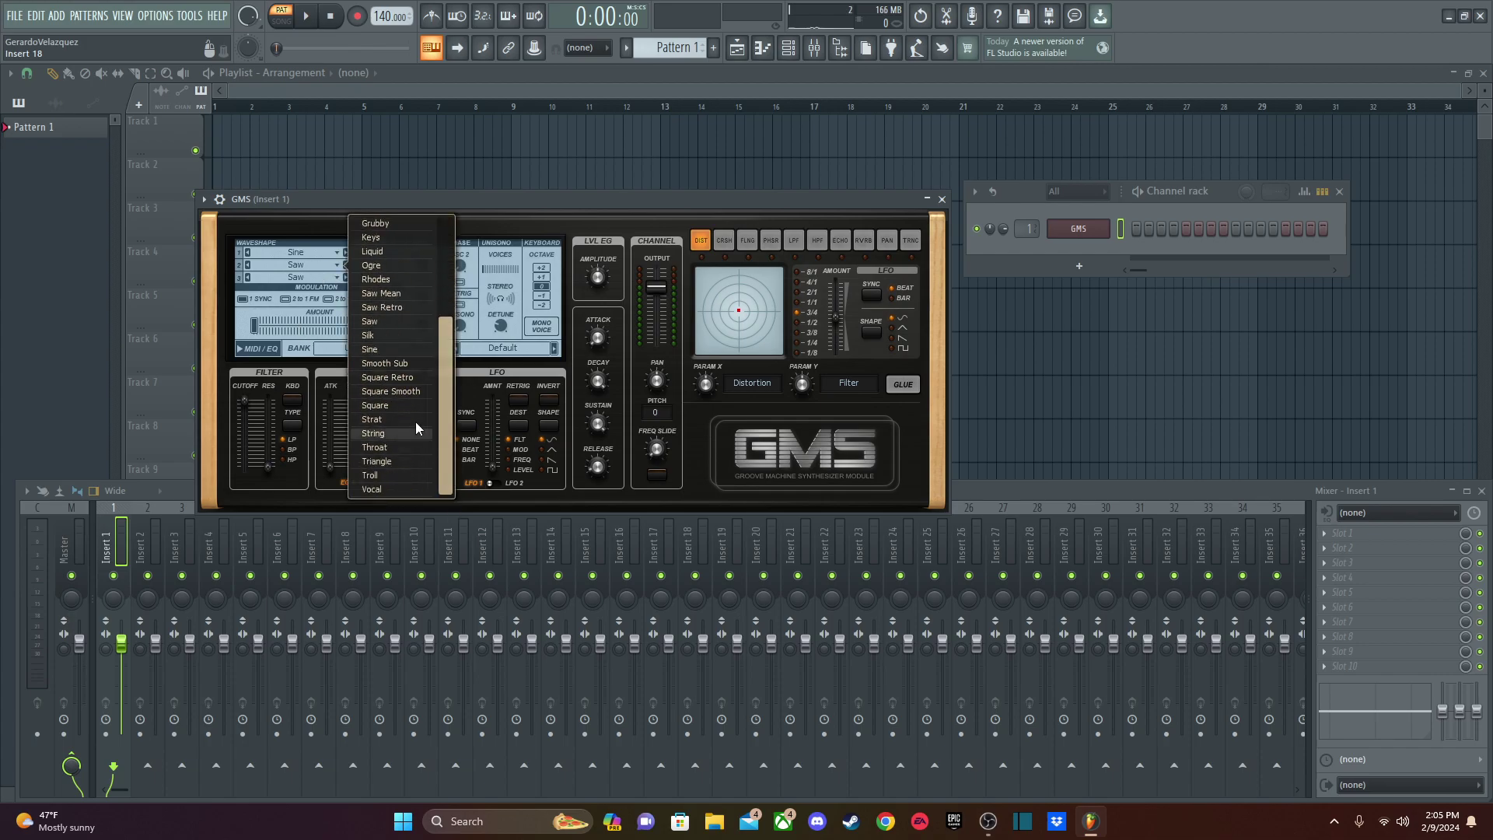
left_click(386, 348)
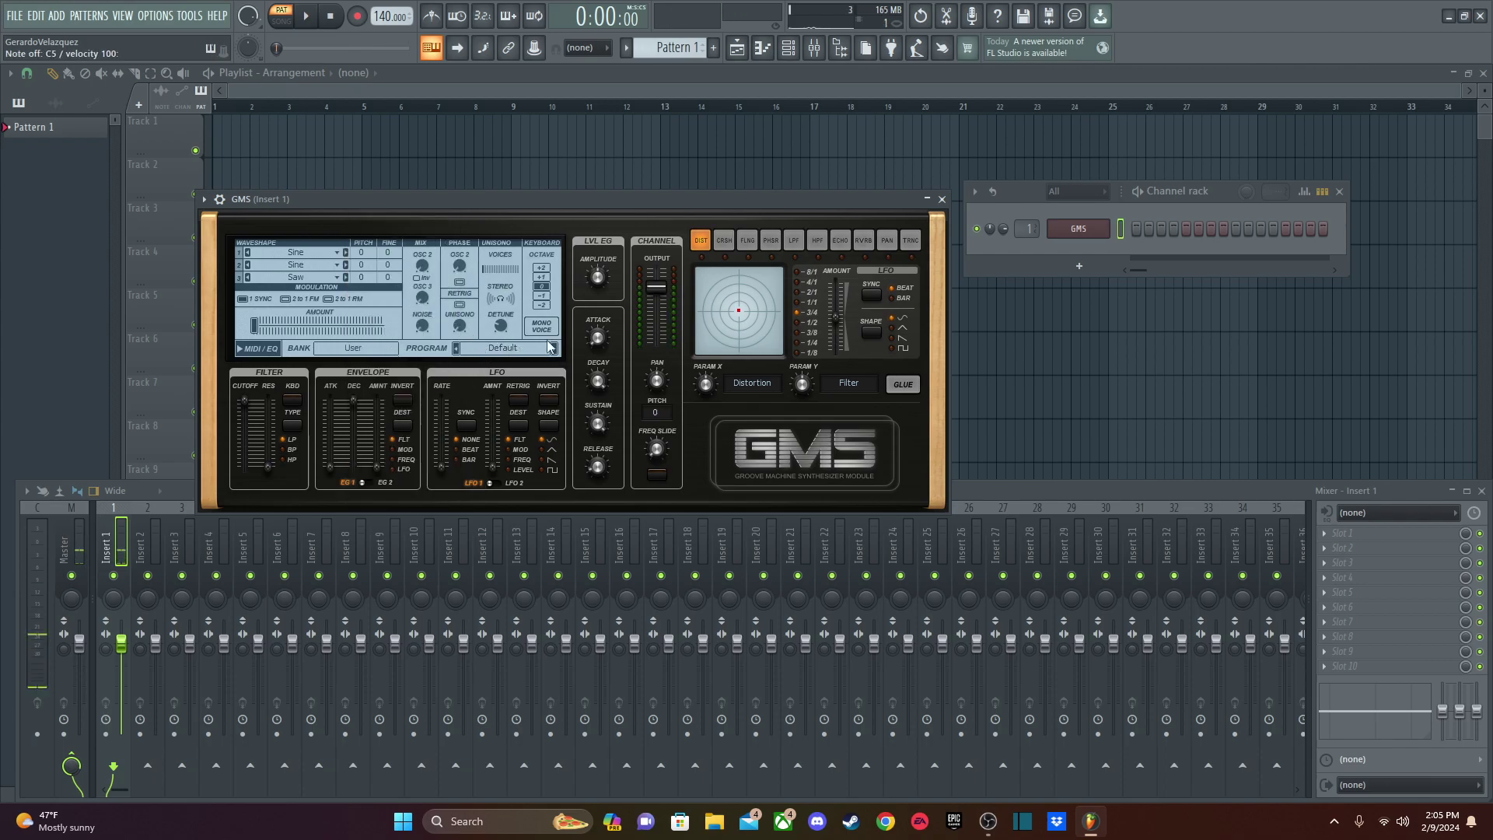
Adjust the unison voice count and set the unison stereo to 0.60 %, auditioning notes along the way.
left_click(499, 272)
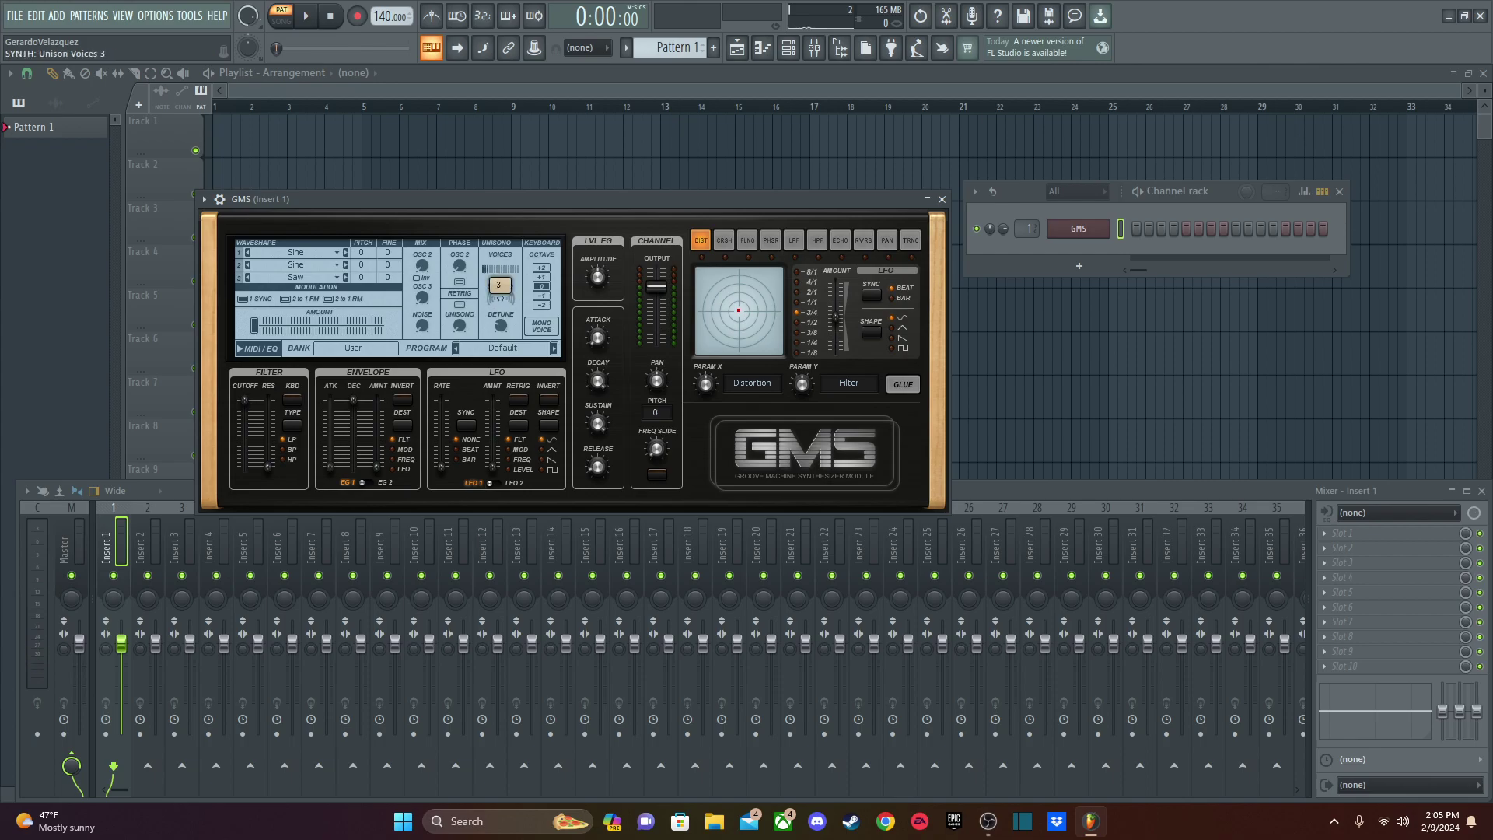
key("q")
key("q")
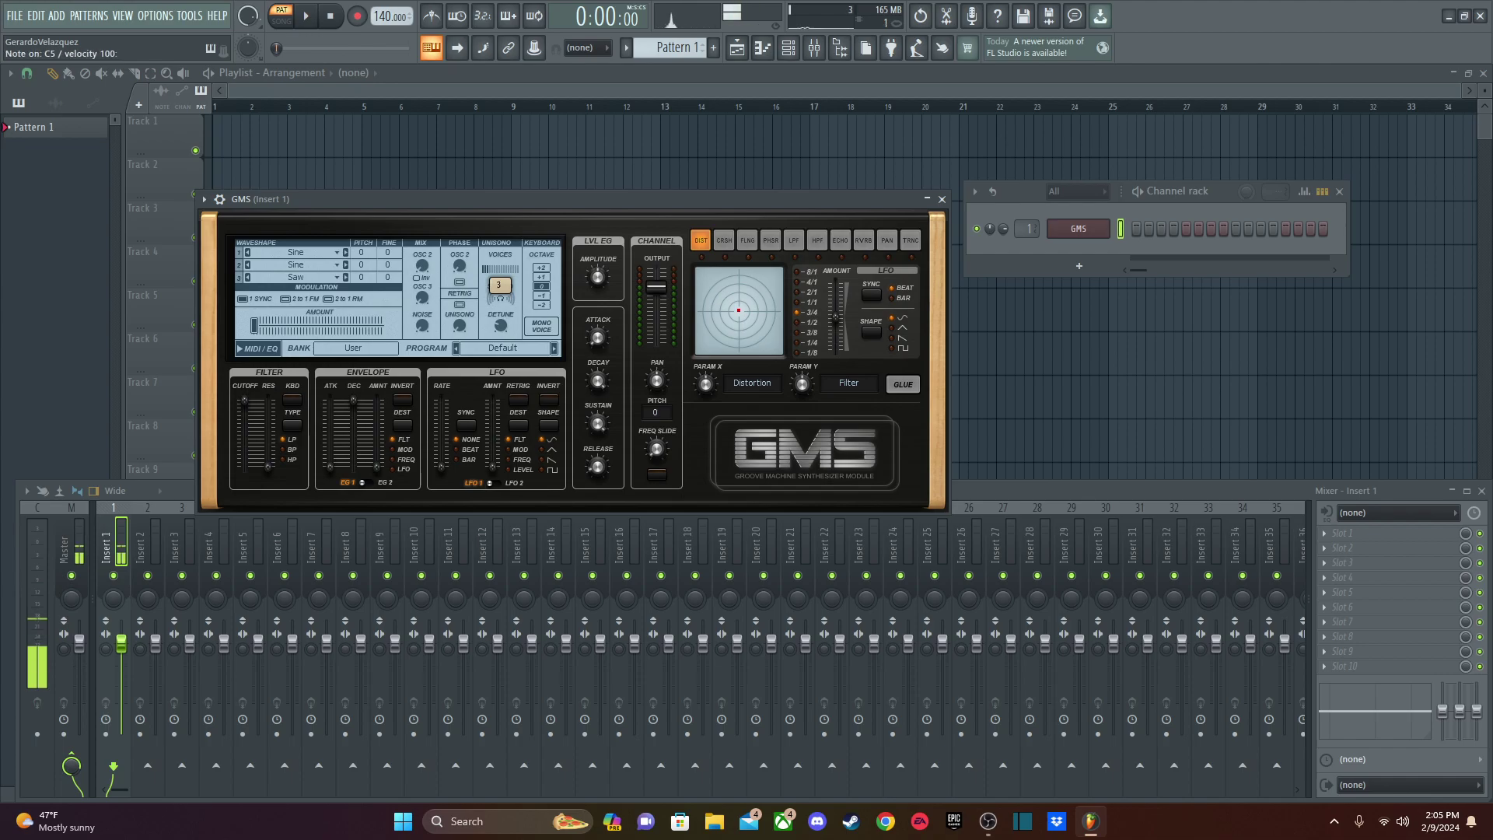
left_click(500, 276)
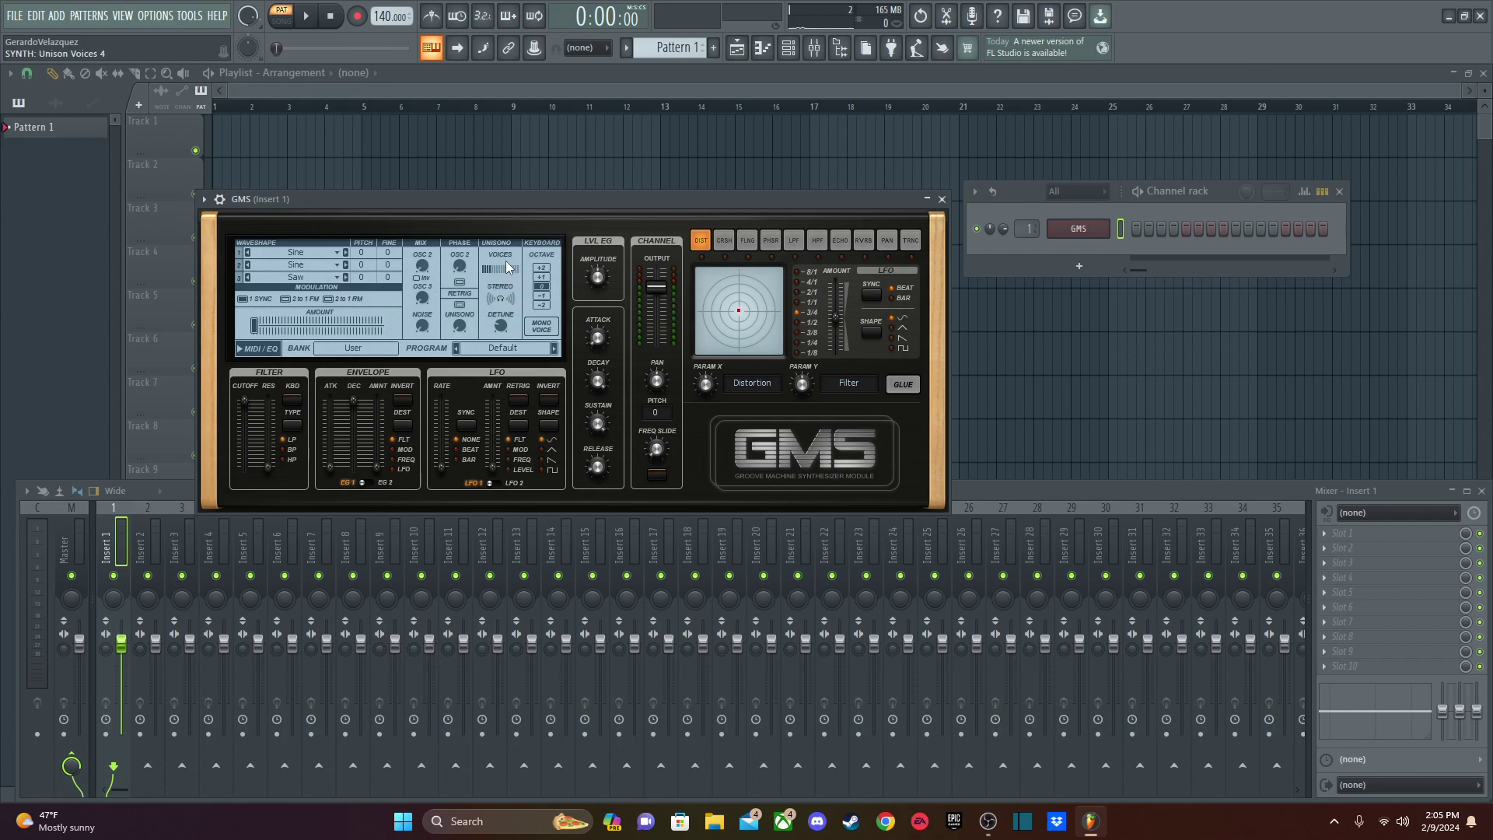
left_click_drag(506, 275, 500, 276)
left_click_drag(515, 308, 516, 305)
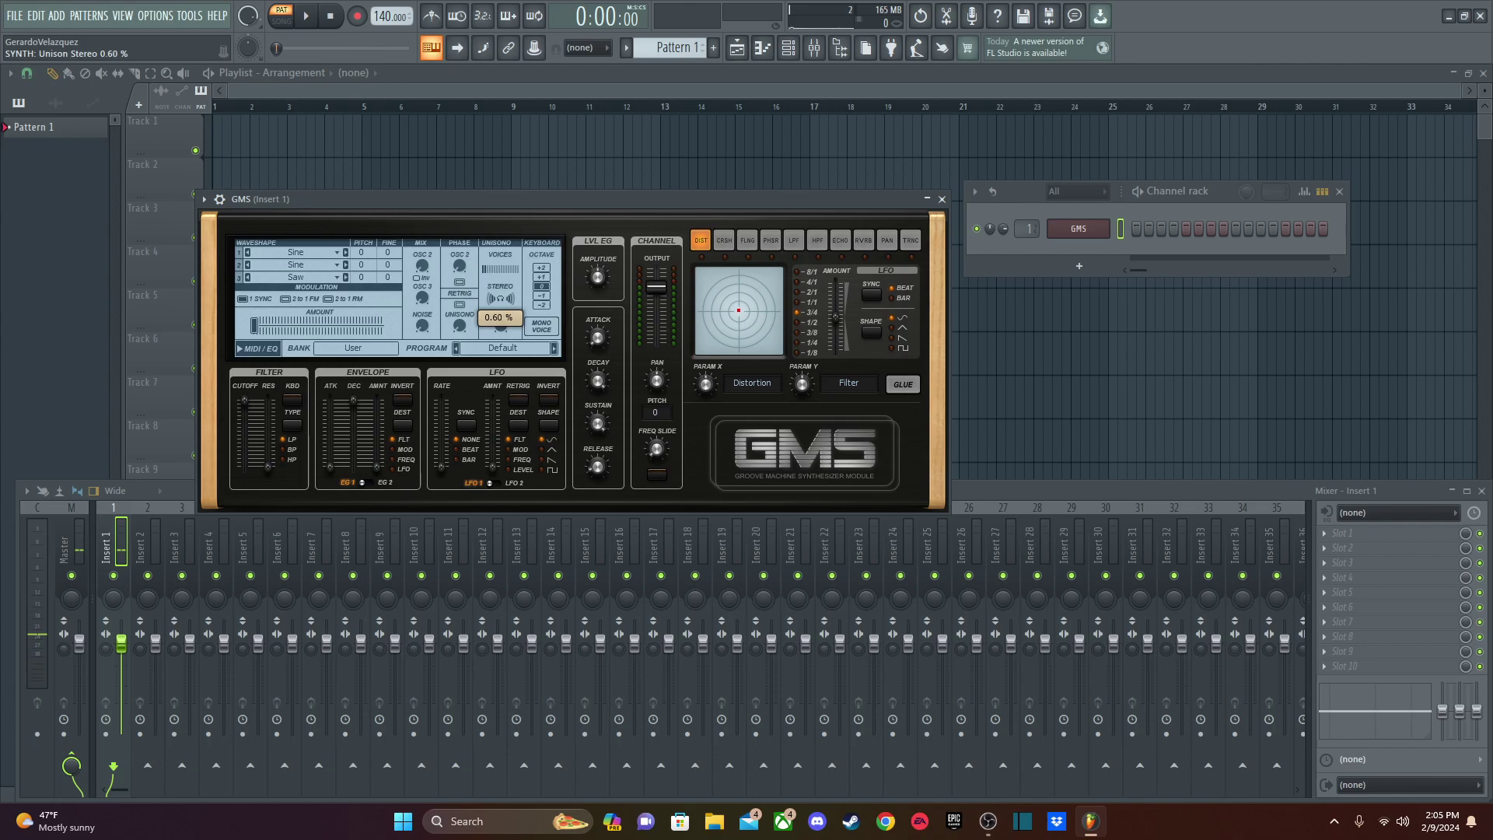
key("q")
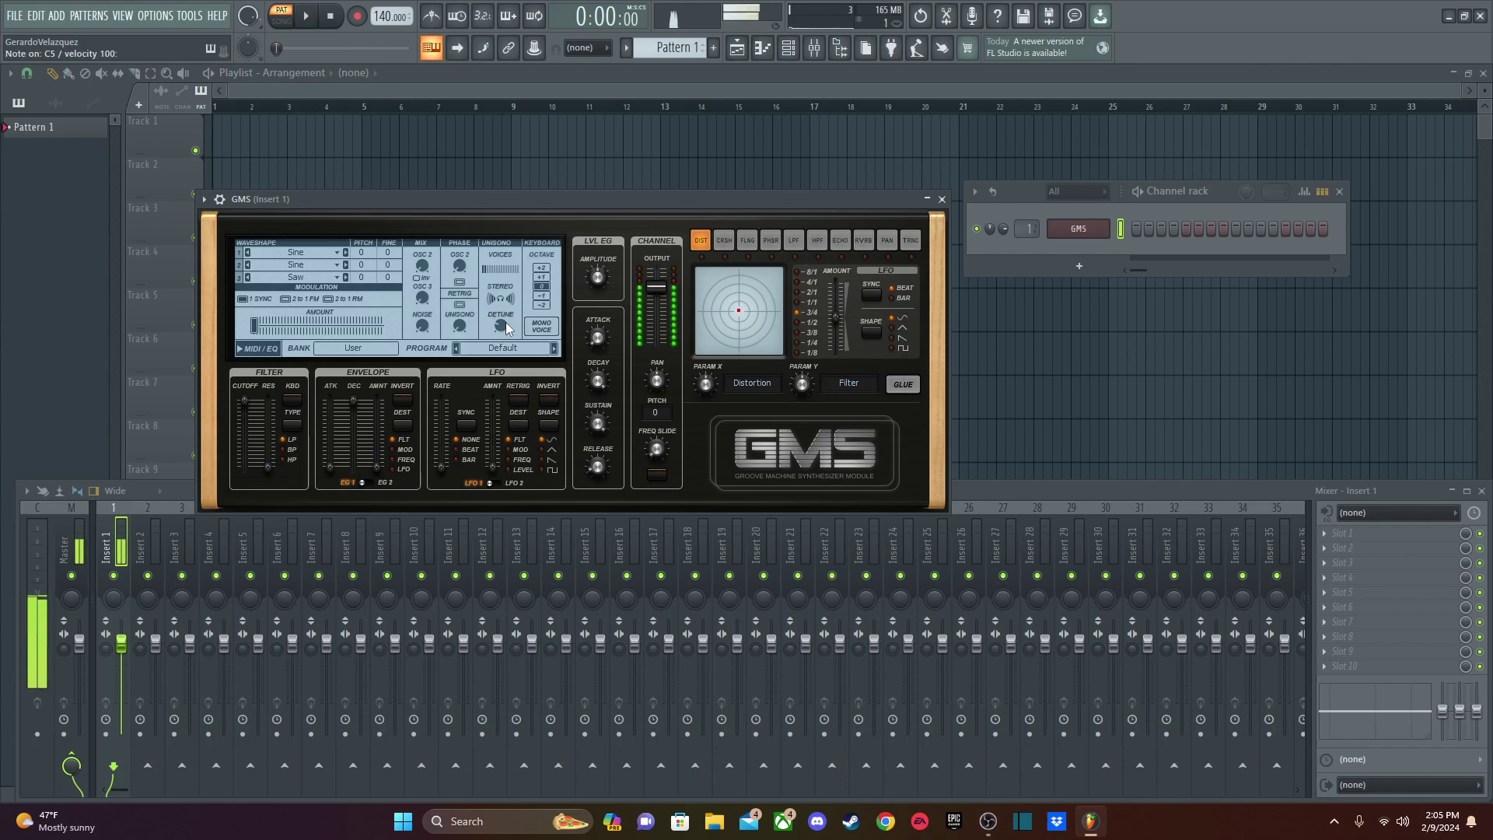
Set the unison detune to about 0.34 % and the amp decay to 0.41 %.
left_click_drag(501, 325, 501, 328)
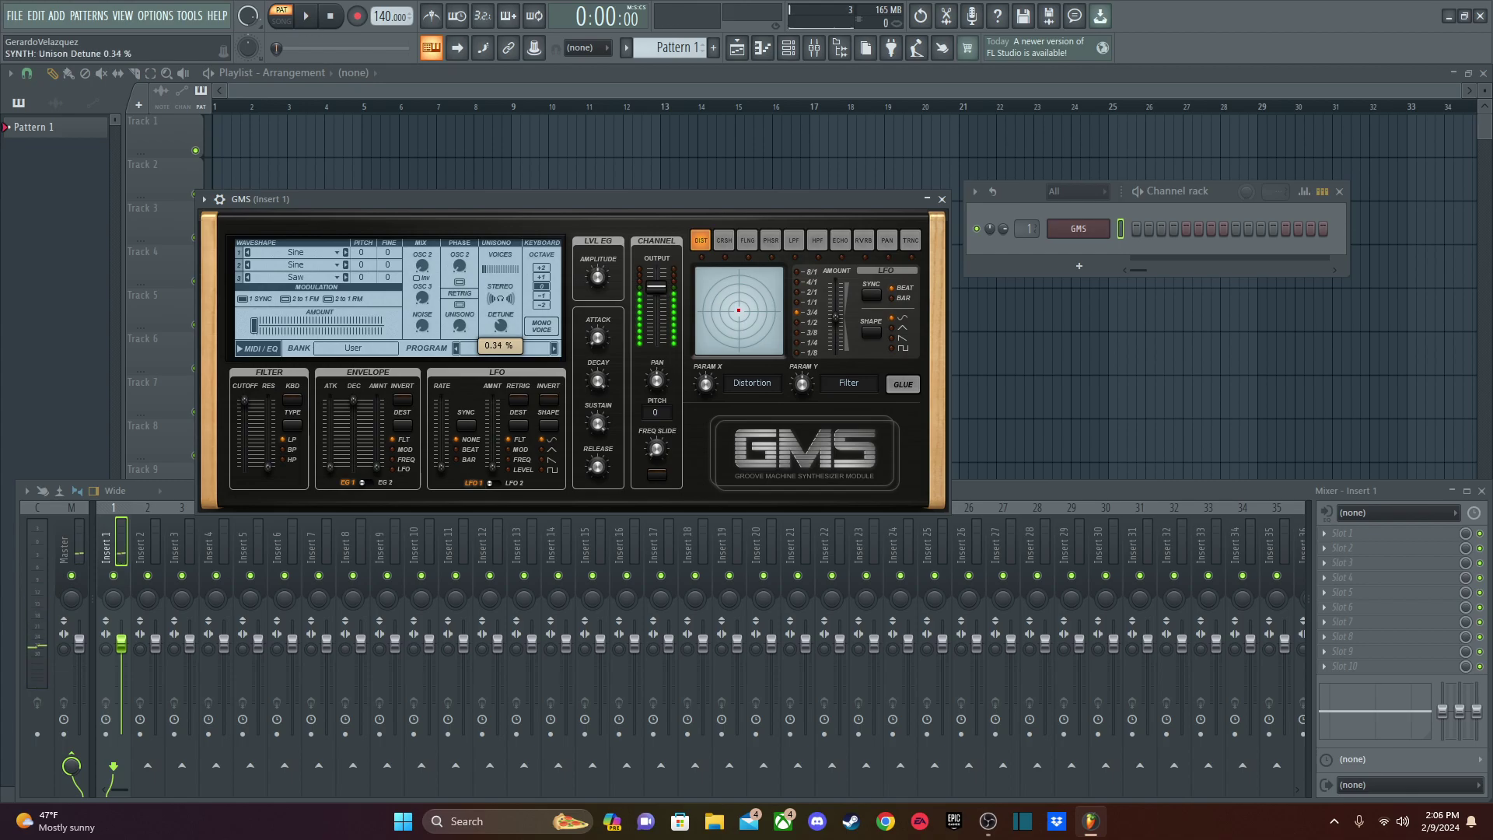
left_click_drag(501, 329, 501, 329)
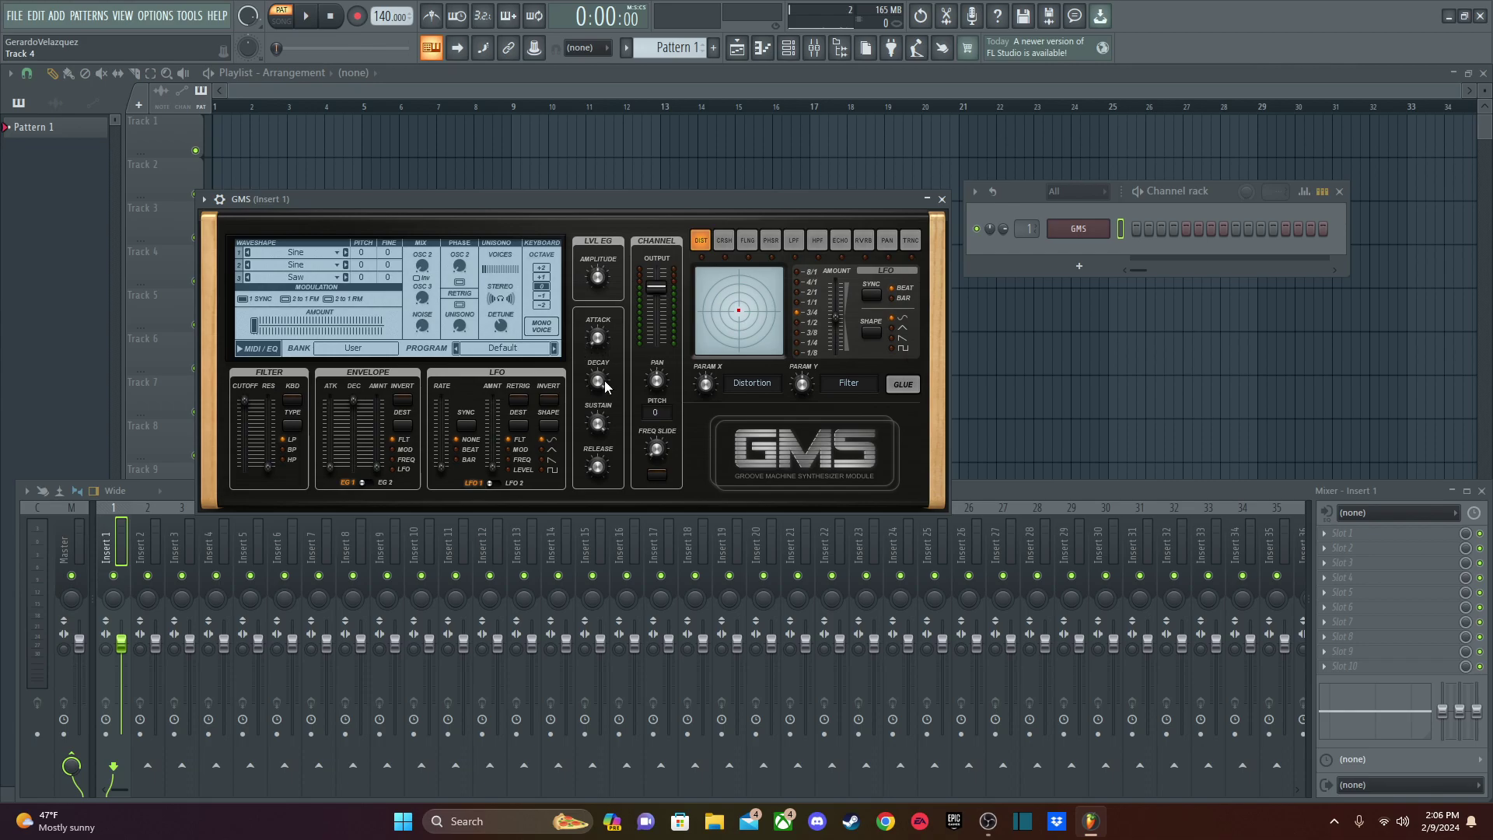
left_click_drag(607, 386, 607, 387)
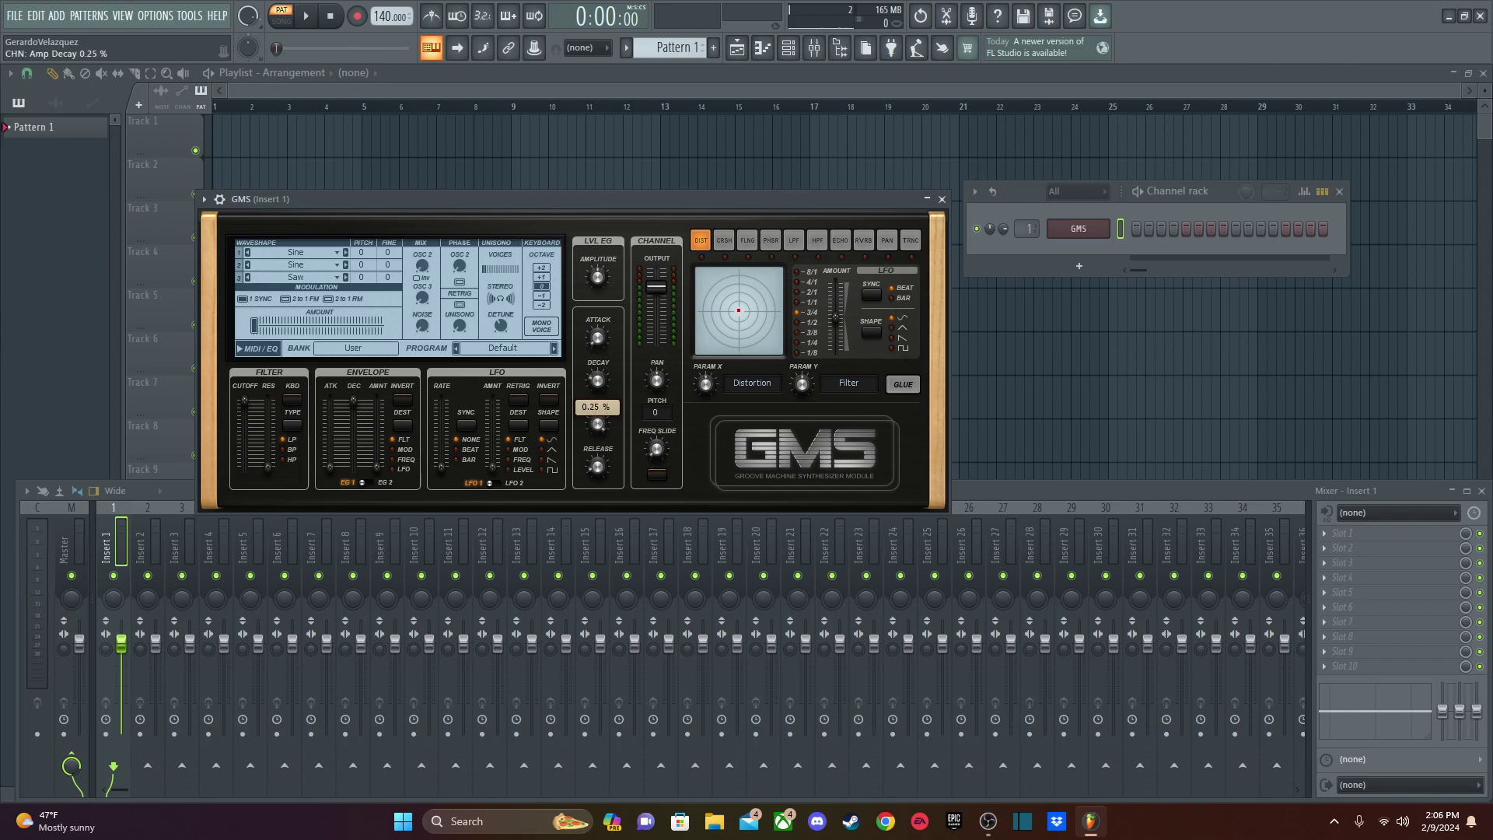
mouse_move(598, 380)
left_mouse_down()
mouse_move(601, 360)
mouse_move(597, 423)
mouse_move(627, 427)
mouse_move(597, 423)
mouse_move(598, 379)
left_mouse_up()
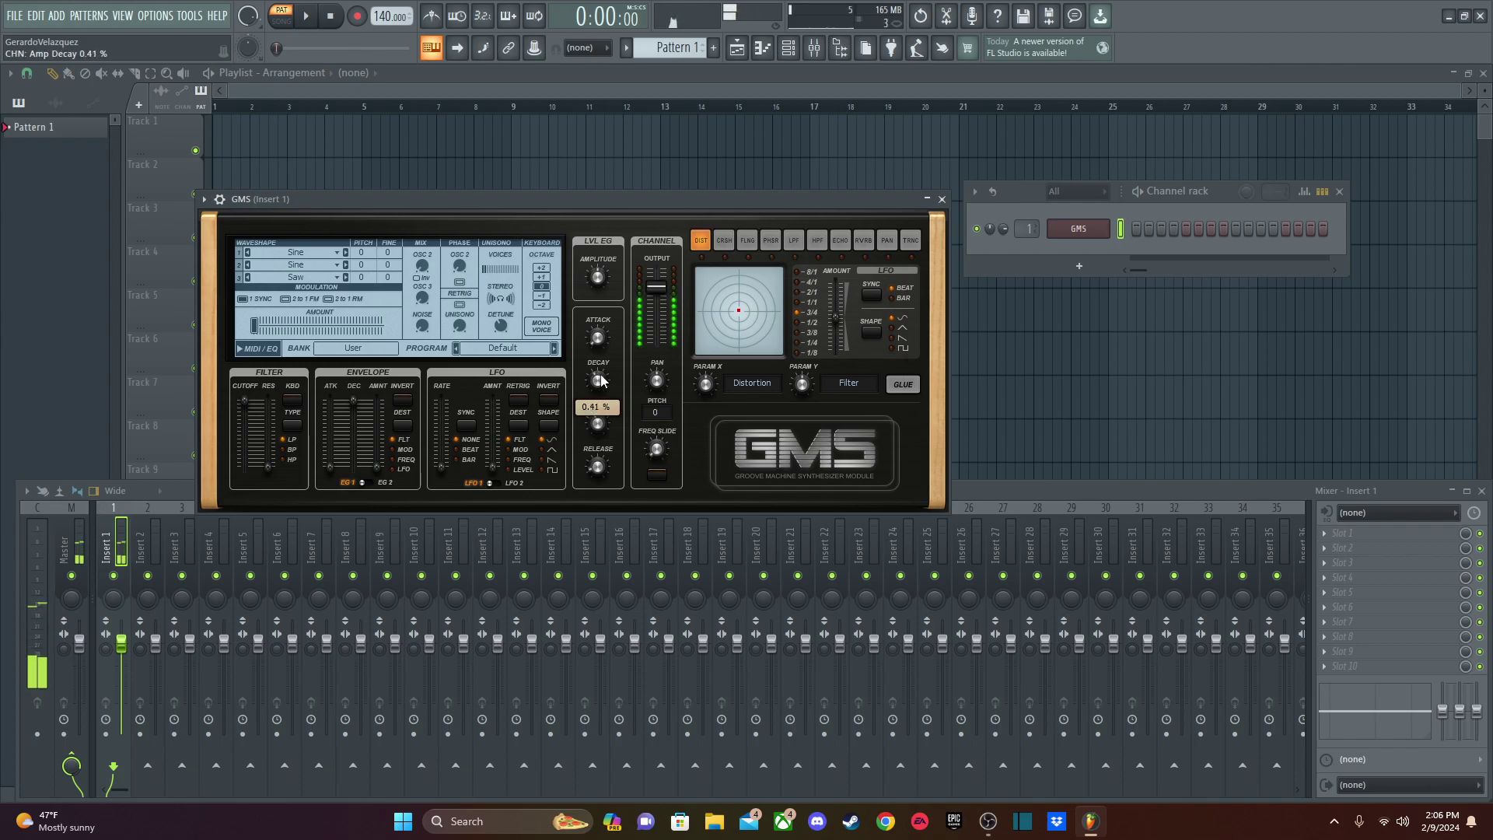
Set oscillator 1's pitch to 12 and oscillator 2's pitch to -12, and audition the sound.
left_click_drag(362, 254, 363, 254)
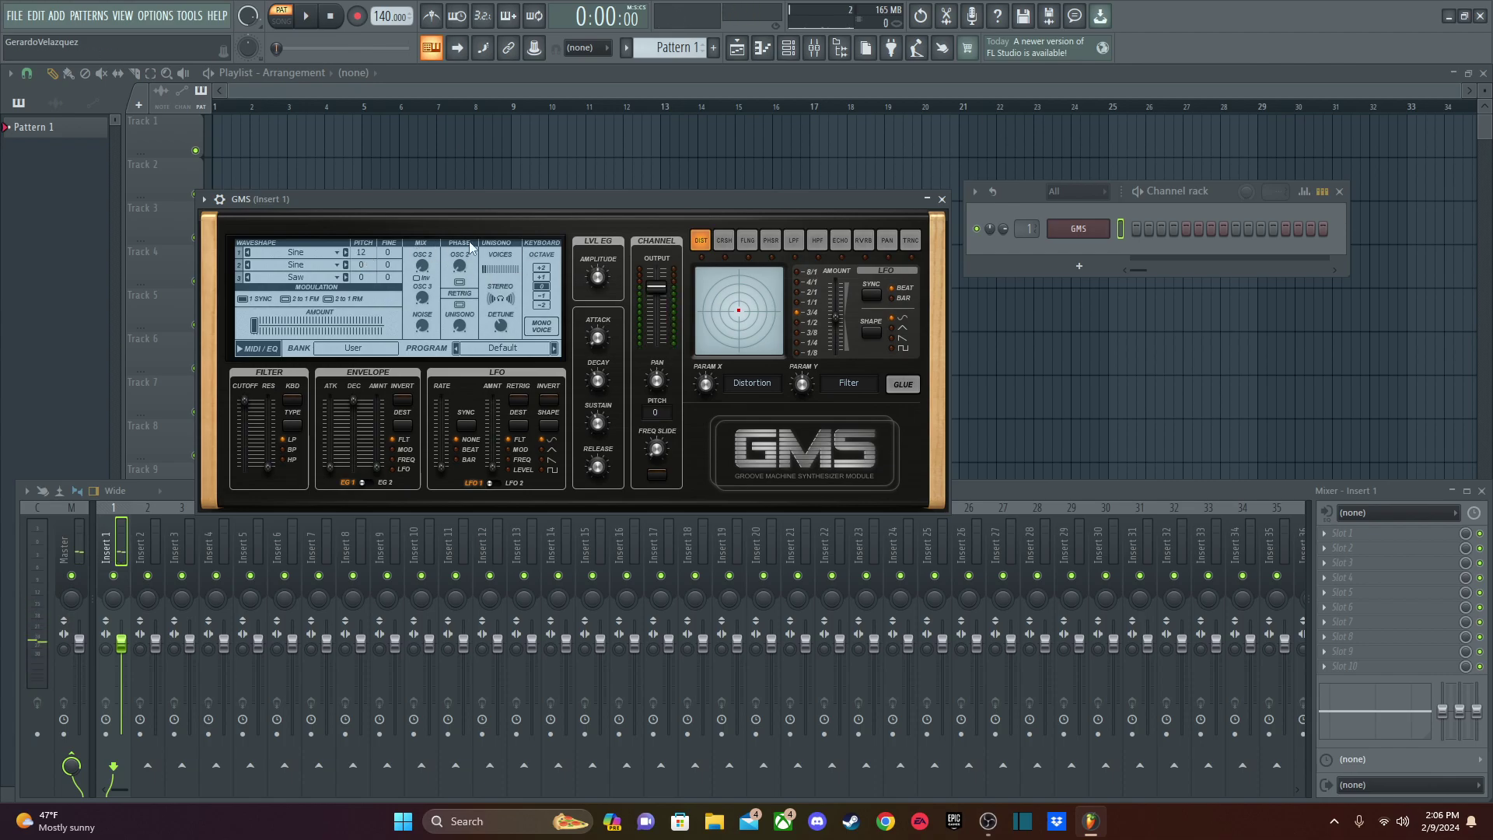
key("q")
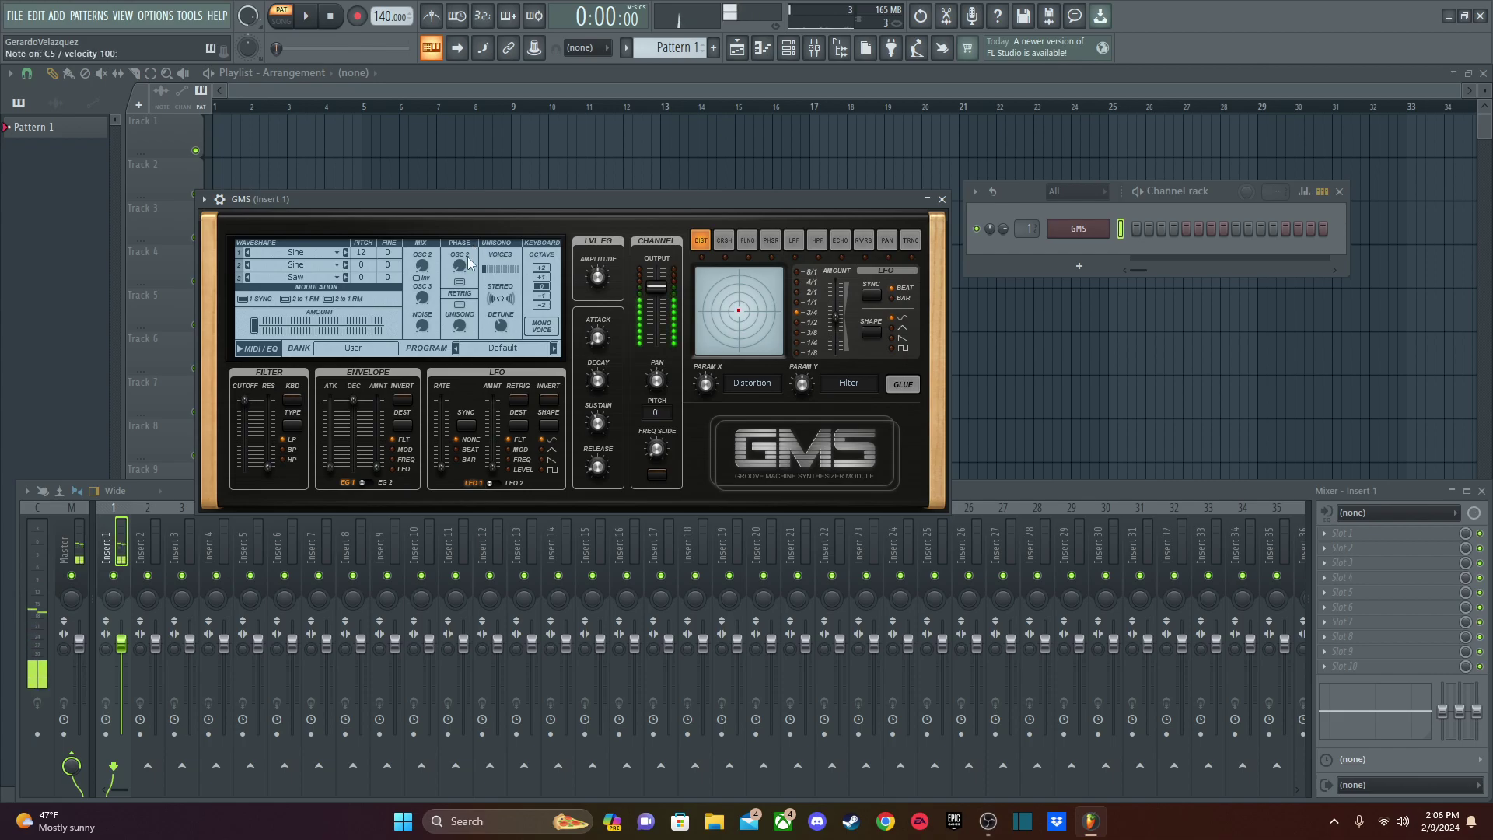
left_click_drag(363, 263, 363, 262)
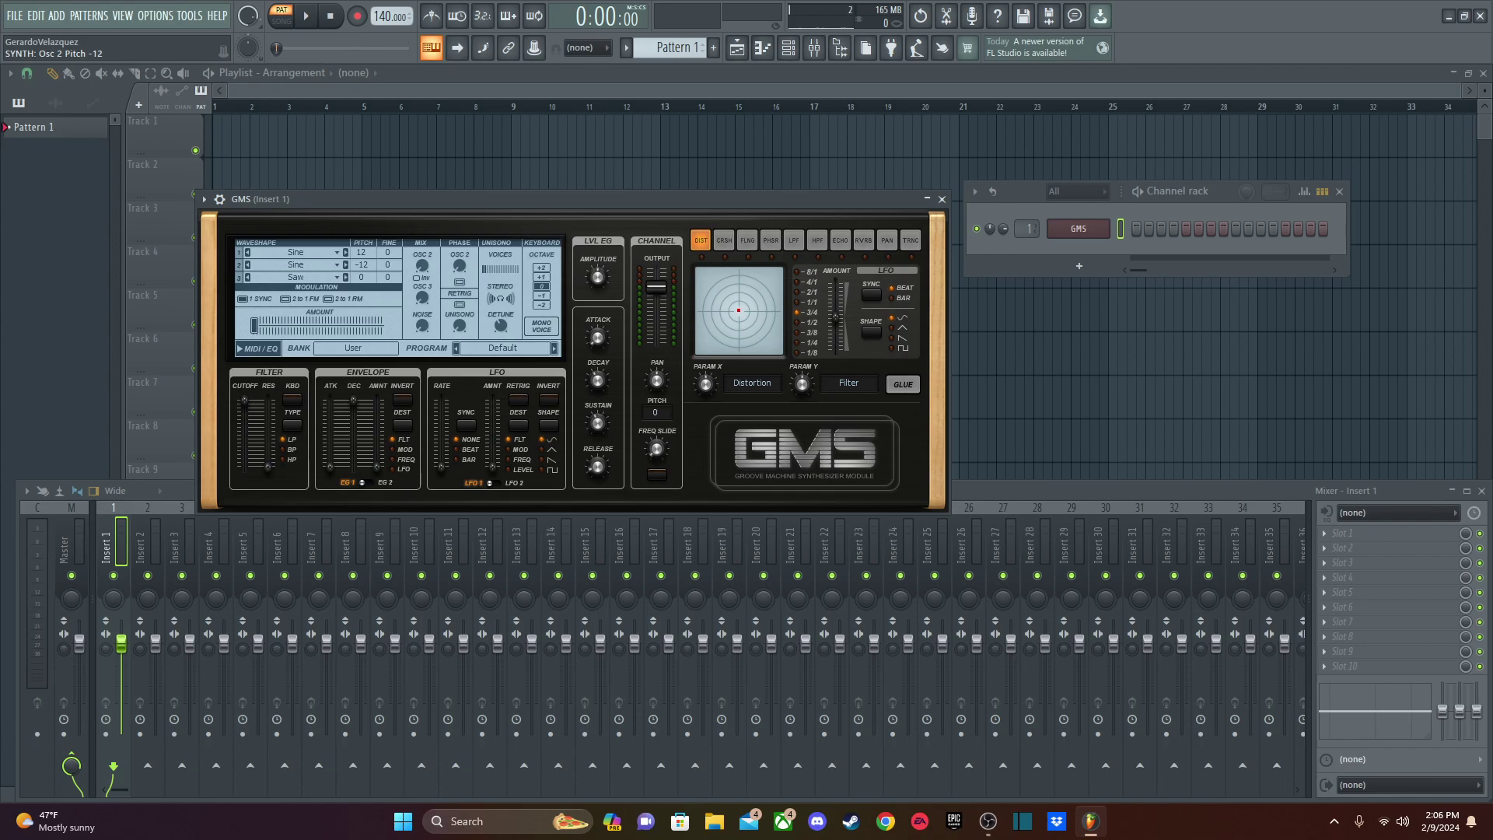
left_click_drag(433, 284, 367, 263)
key("q")
key("q")
Adjust the mix level of oscillator 2 while auditioning a note.
left_click(422, 265)
key("q")
left_click_drag(423, 266, 422, 266)
left_click_drag(422, 266, 429, 280)
Raise the modulation amount slightly above zero, rechecking oscillator 2's pitch and mix while auditioning notes.
left_click_drag(255, 325, 286, 331)
left_click_drag(362, 269, 361, 291)
left_click(421, 264)
key("q")
left_click(259, 327)
key("q")
key("q")
key("z")
left_click_drag(254, 325, 271, 325)
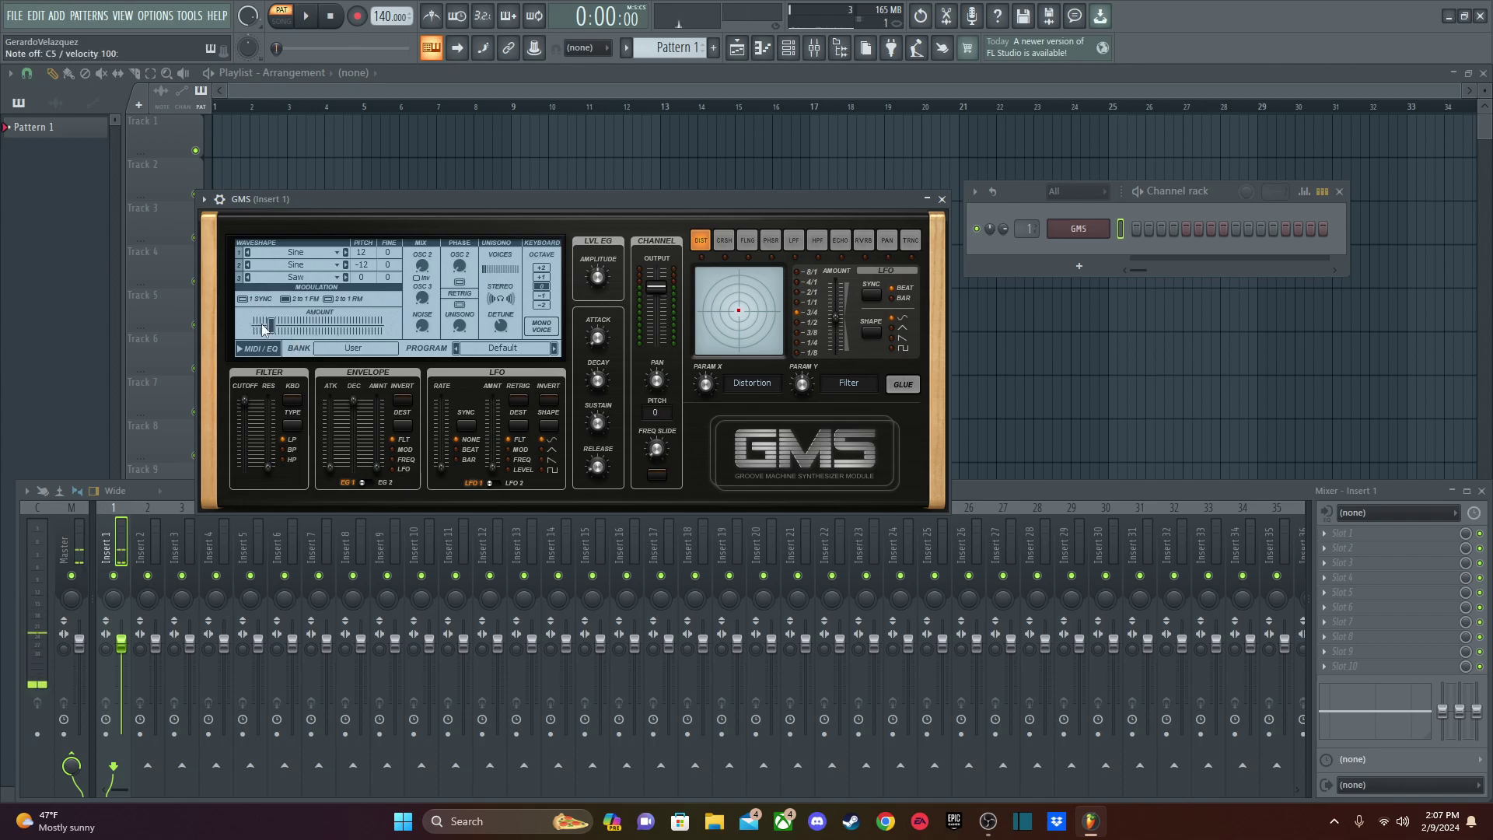
key("z")
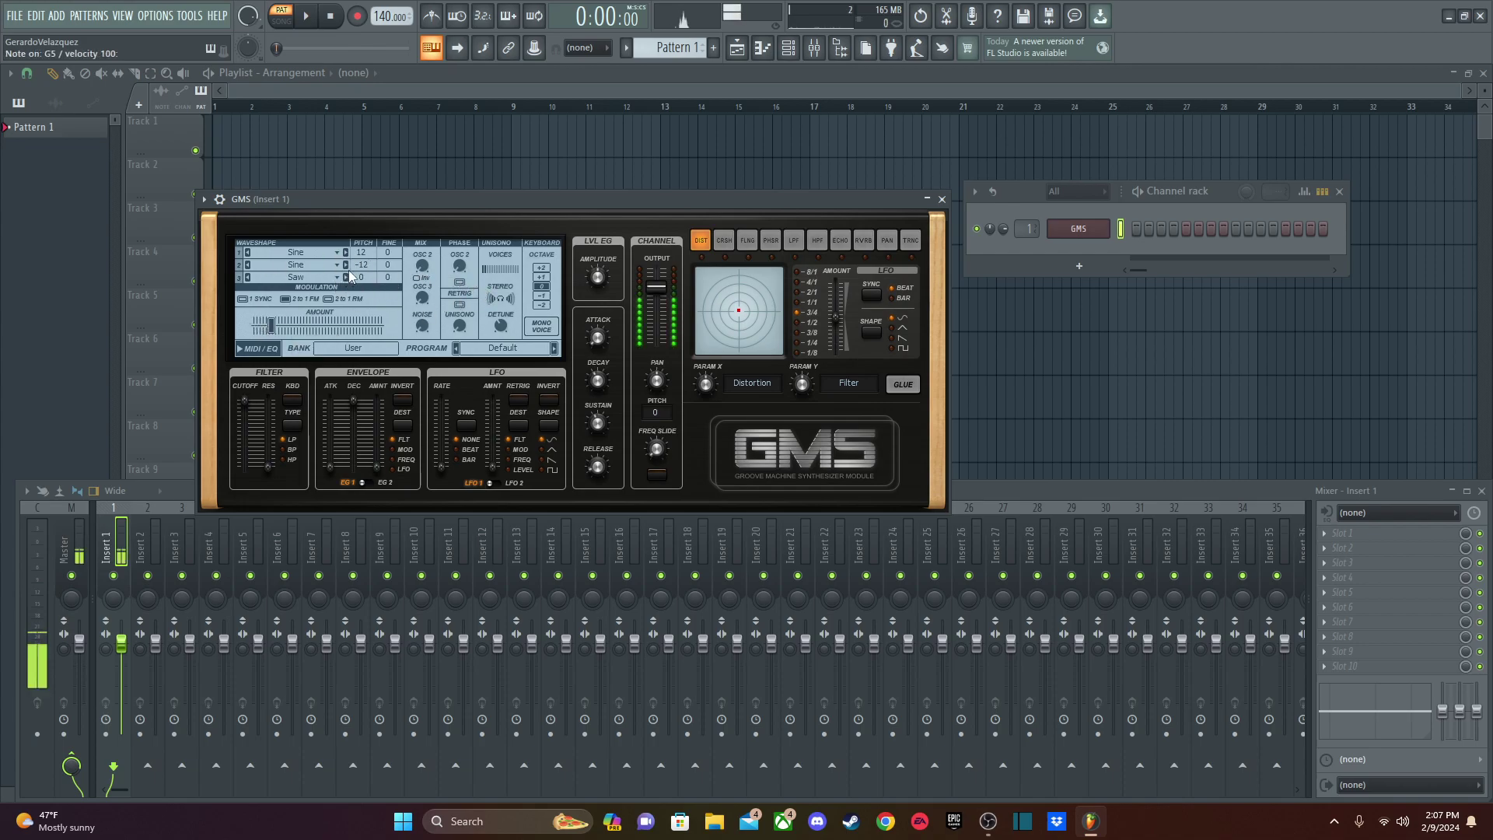
Set oscillator 2's pitch to 0 and the modulation amount to 0.15 %, and play a few notes.
left_click_drag(361, 268, 361, 259)
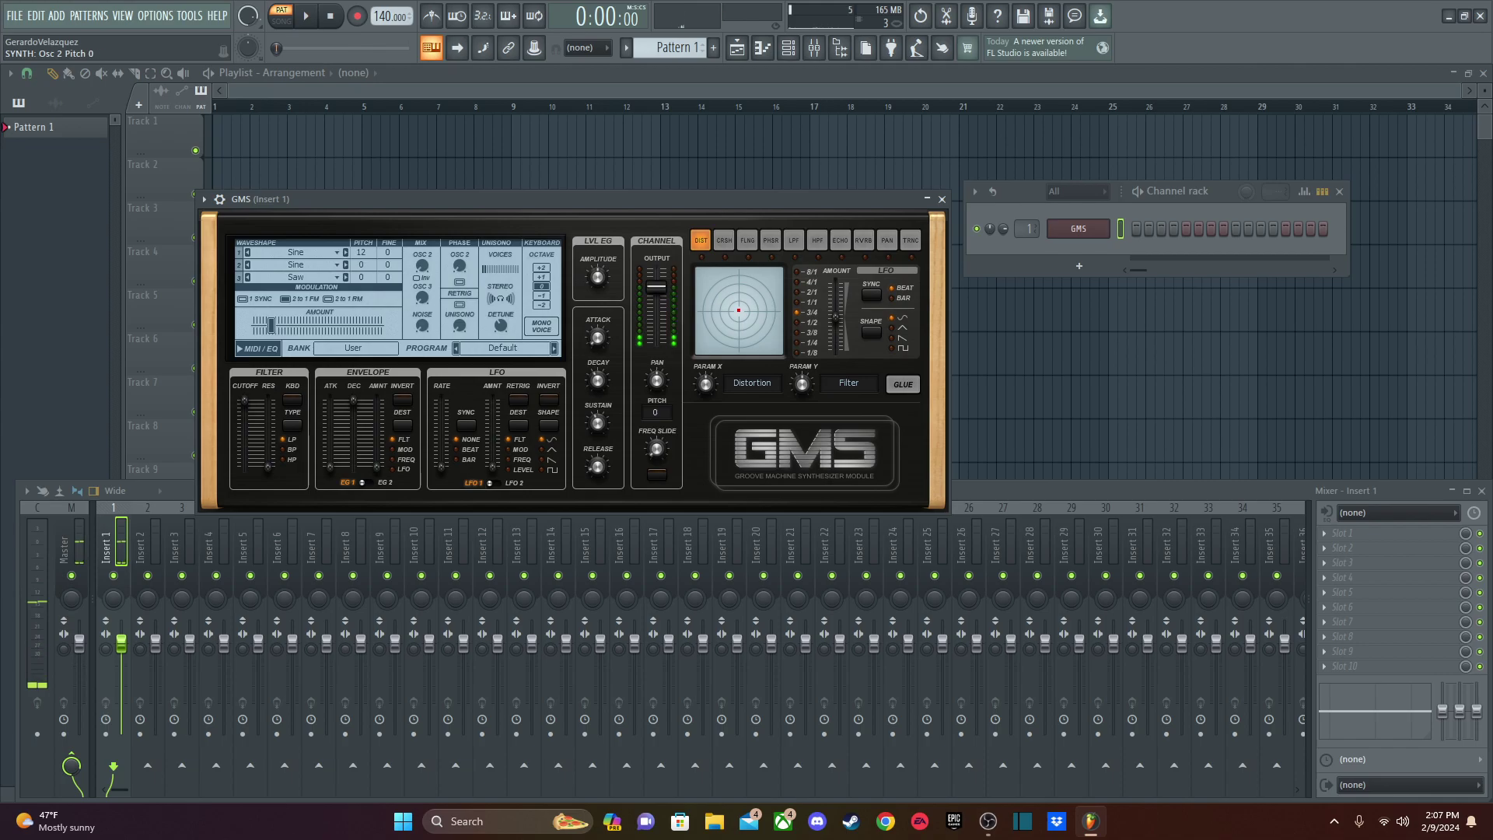
left_click_drag(272, 326, 272, 325)
key("z")
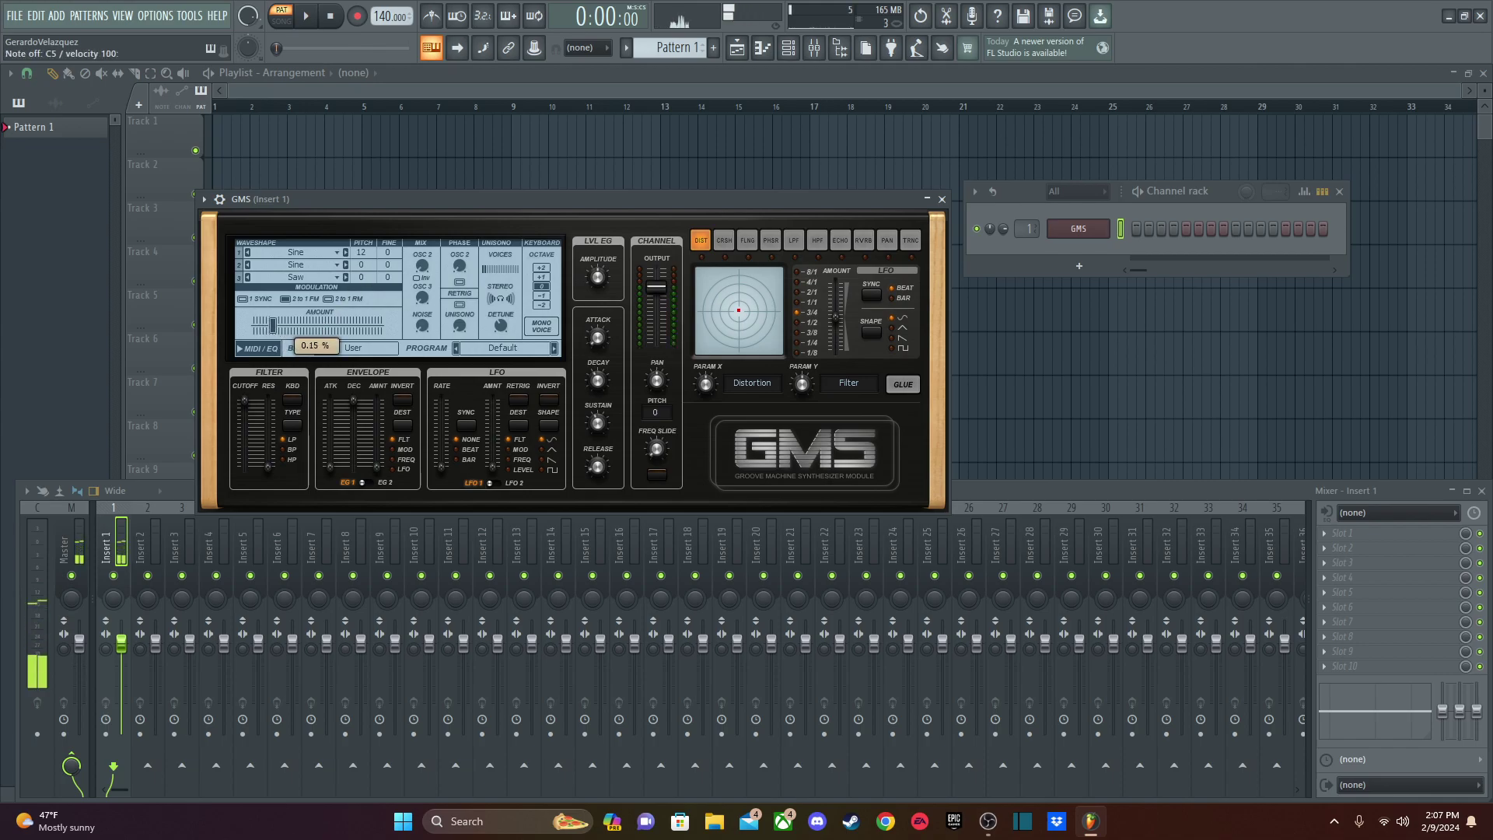
key("x")
key("v")
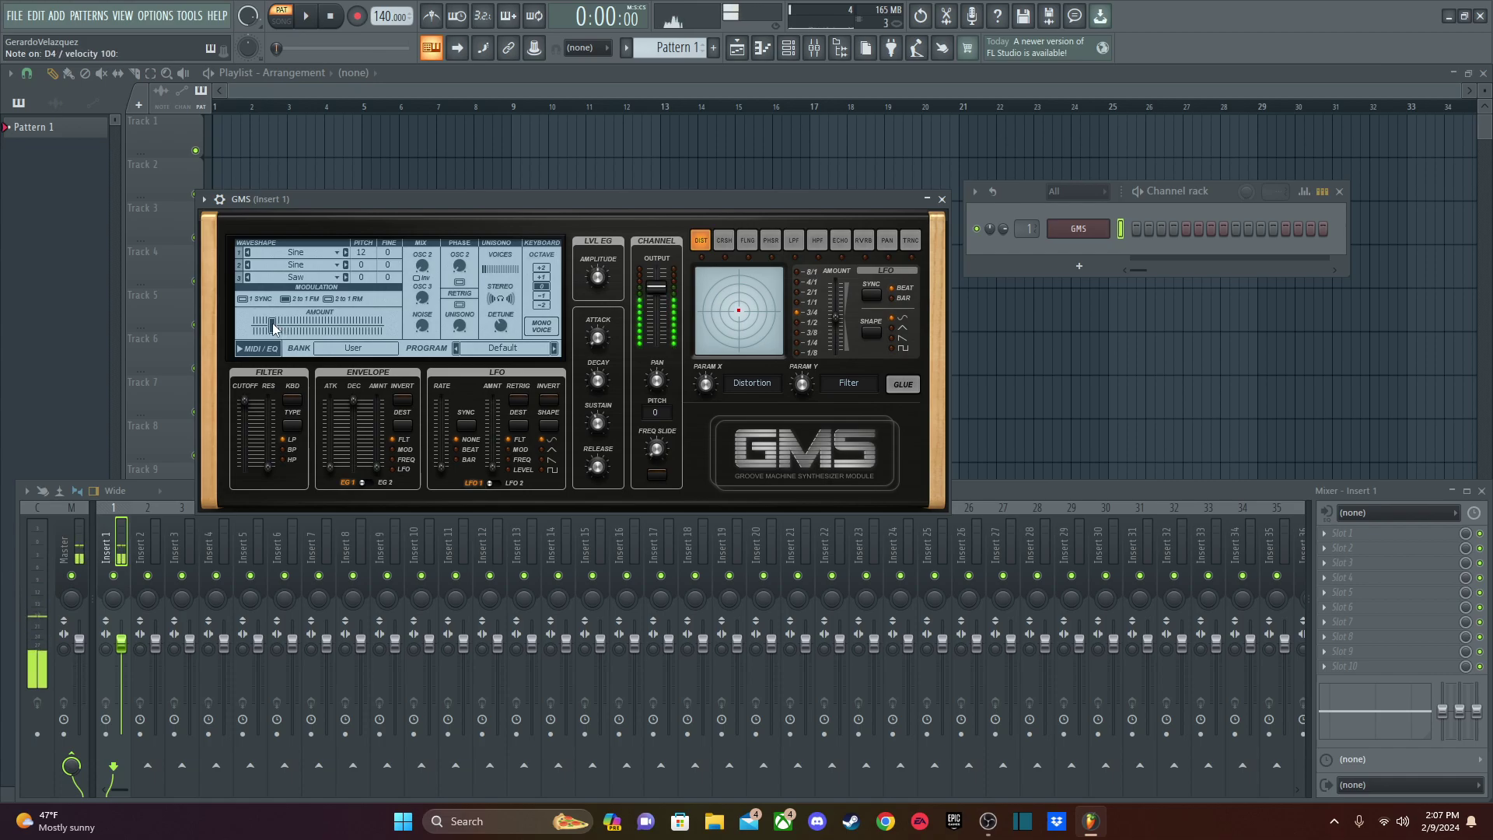
Nudge the modulation amount up slightly and audition it with a run of low and high notes.
left_click_drag(272, 325, 274, 325)
key("x")
key("c")
key("v")
key("q")
key("r")
key("i")
key("o")
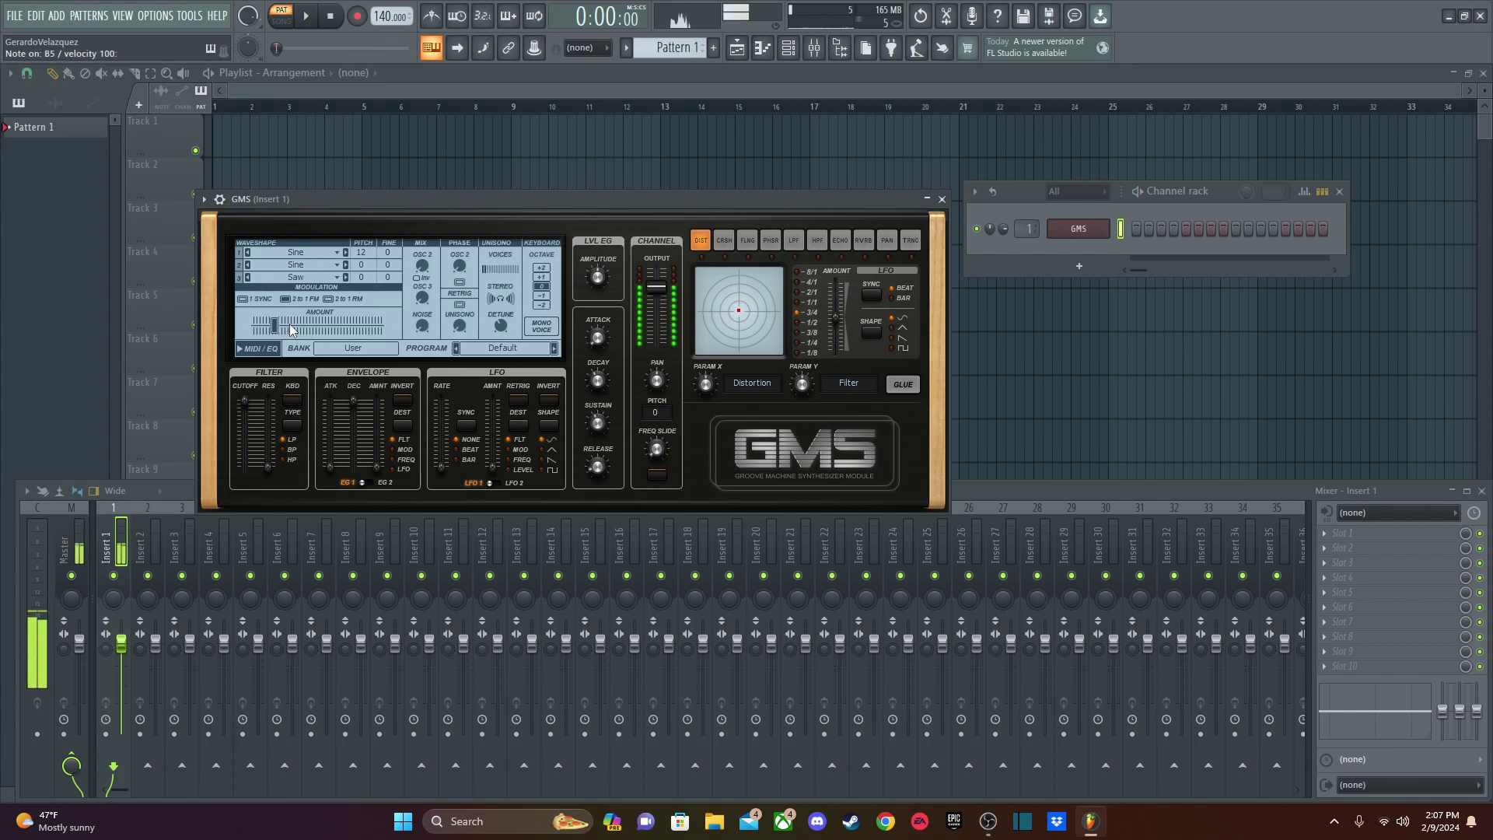
Set the modulation amount to 0.14 % and lower the filter cutoff to about 0.76 %.
left_click_drag(280, 323, 277, 324)
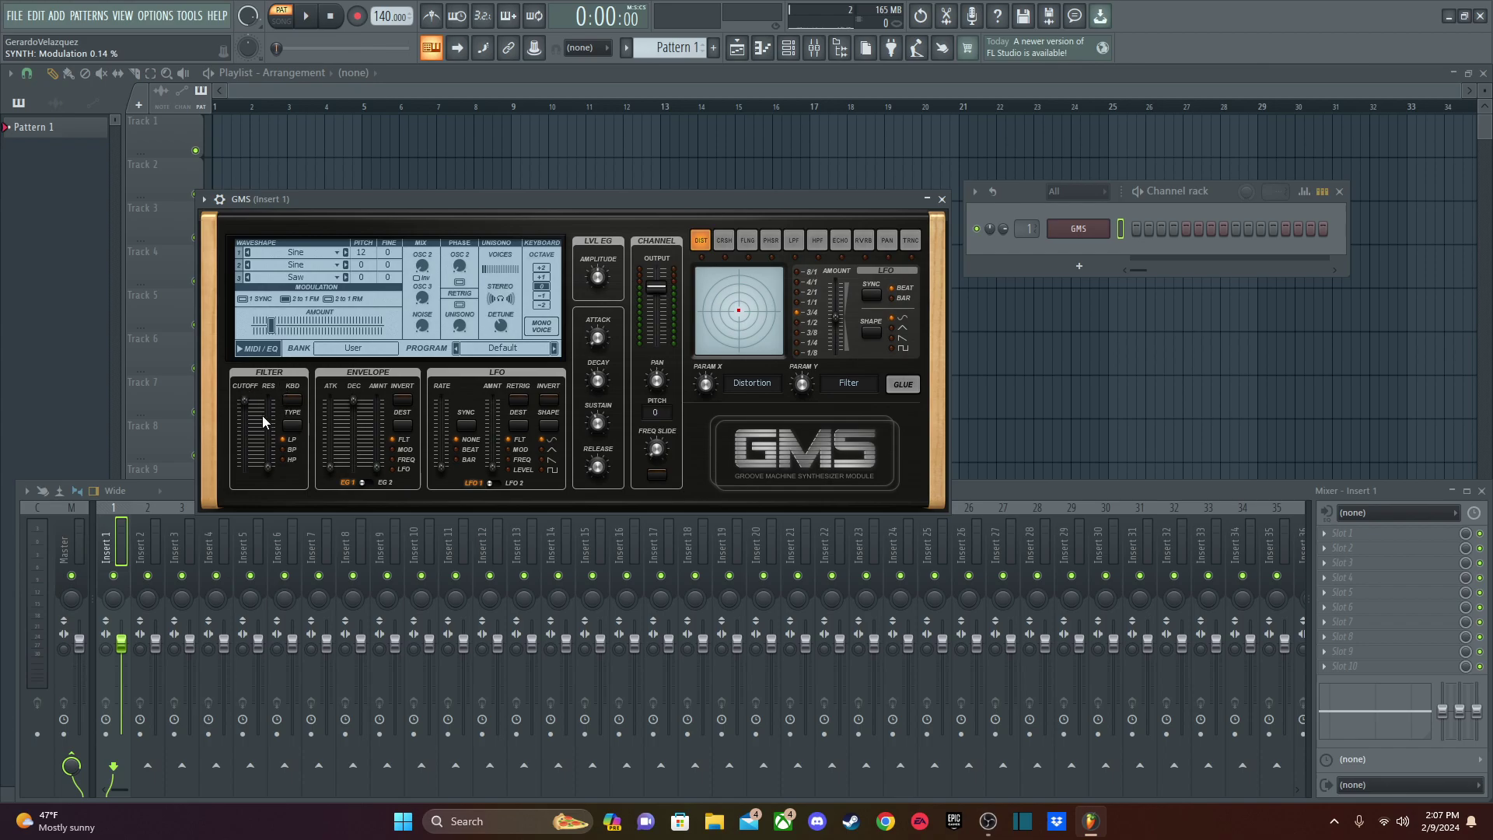
left_click_drag(247, 409, 247, 409)
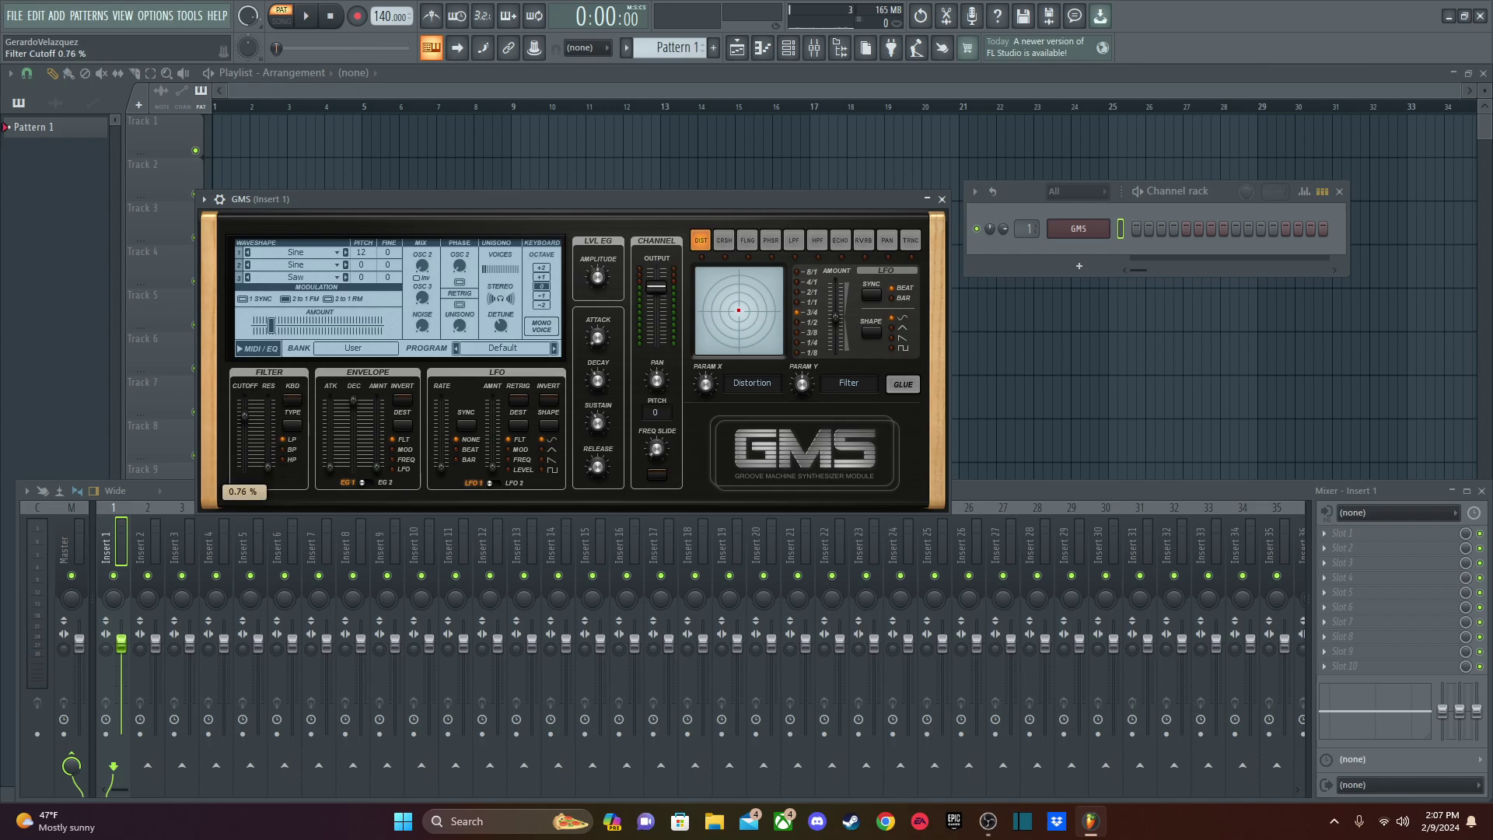
left_click_drag(247, 409, 246, 409)
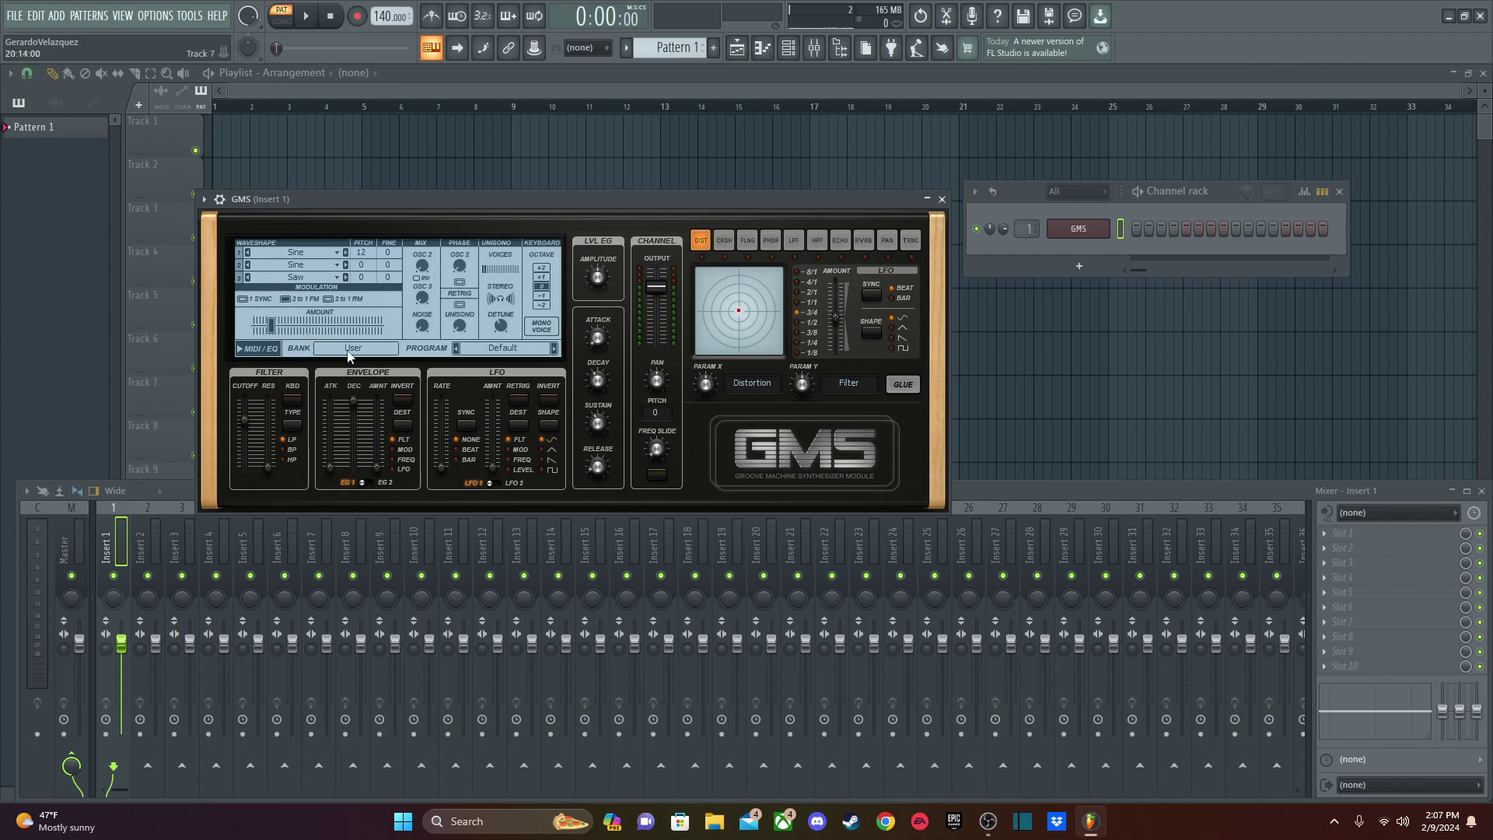
Show the synth's MIDI and equalizer settings and adjust the equalizer's High band while auditioning notes.
left_click(259, 348)
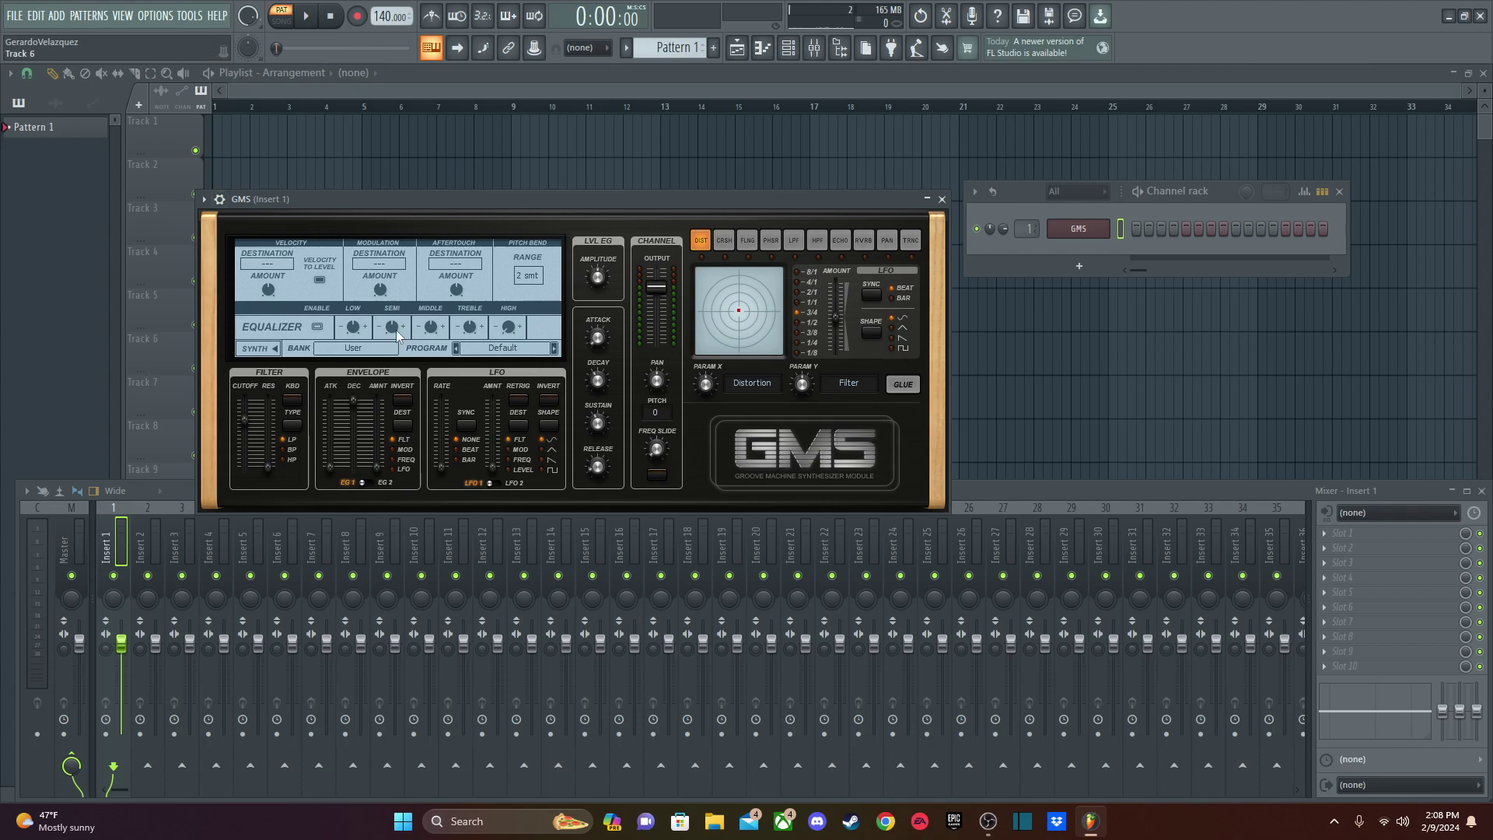
key("b")
key("b")
left_click(506, 331)
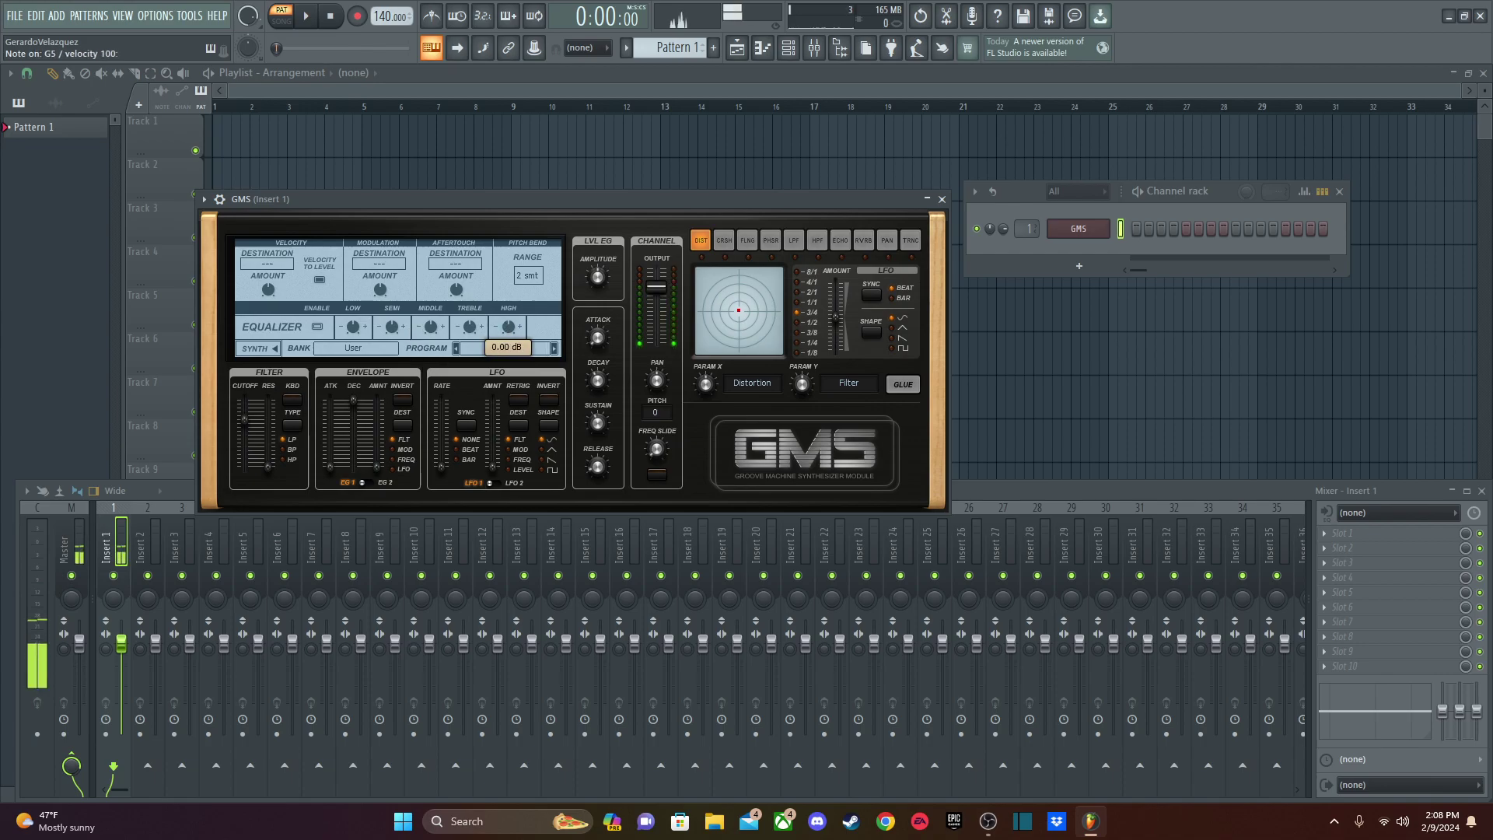
key("m")
key("m")
left_click_drag(507, 328, 507, 373)
key("m")
key("m")
Fine-tune the filter cutoff around 0.76 %, enable filter keyboard tracking (KBD), and return to the oscillator settings.
left_click_drag(238, 423, 238, 421)
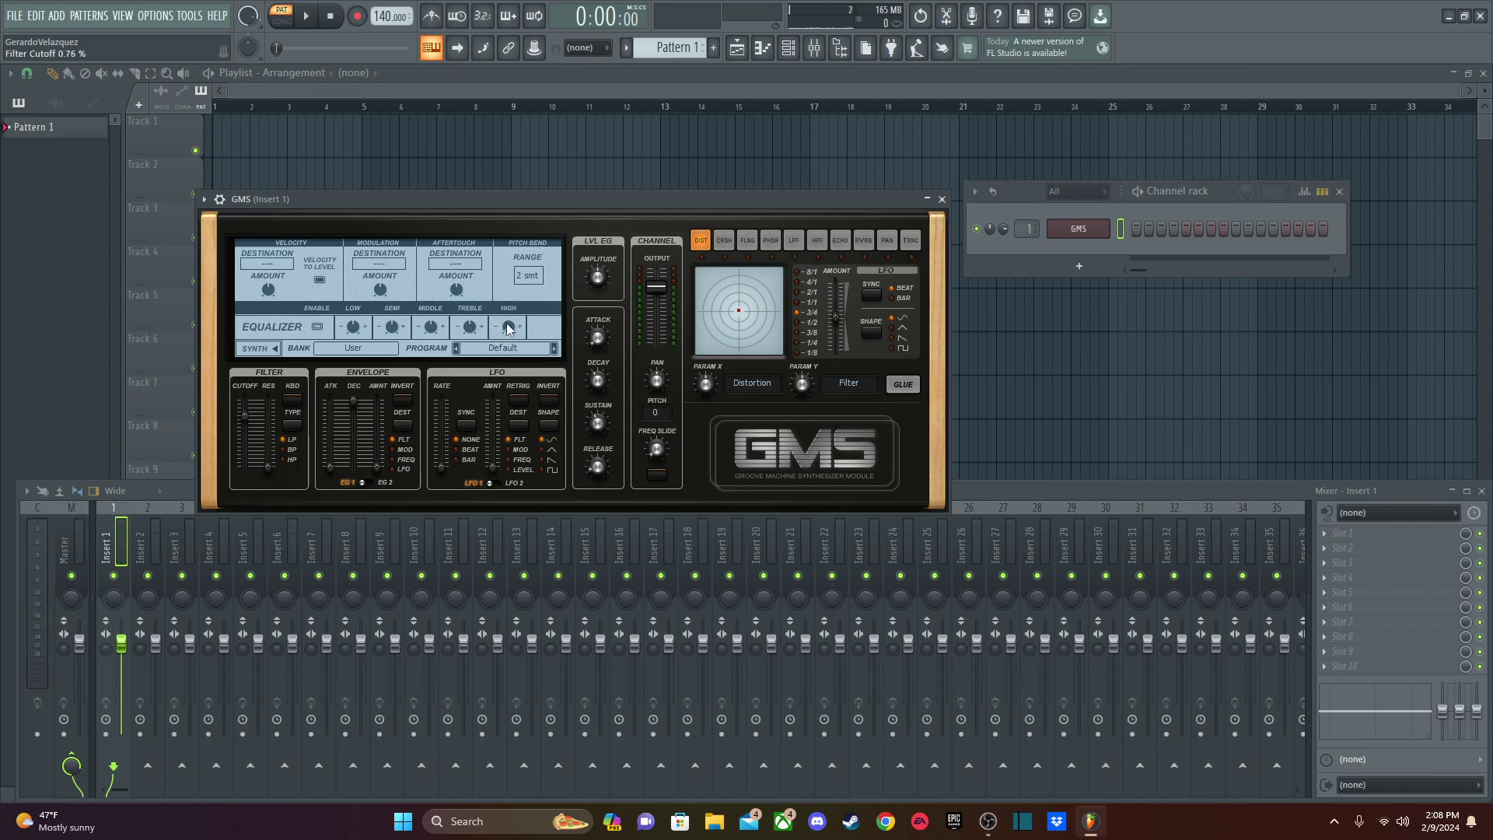
left_click_drag(248, 411, 248, 410)
left_click(298, 394)
key("u")
left_click(268, 348)
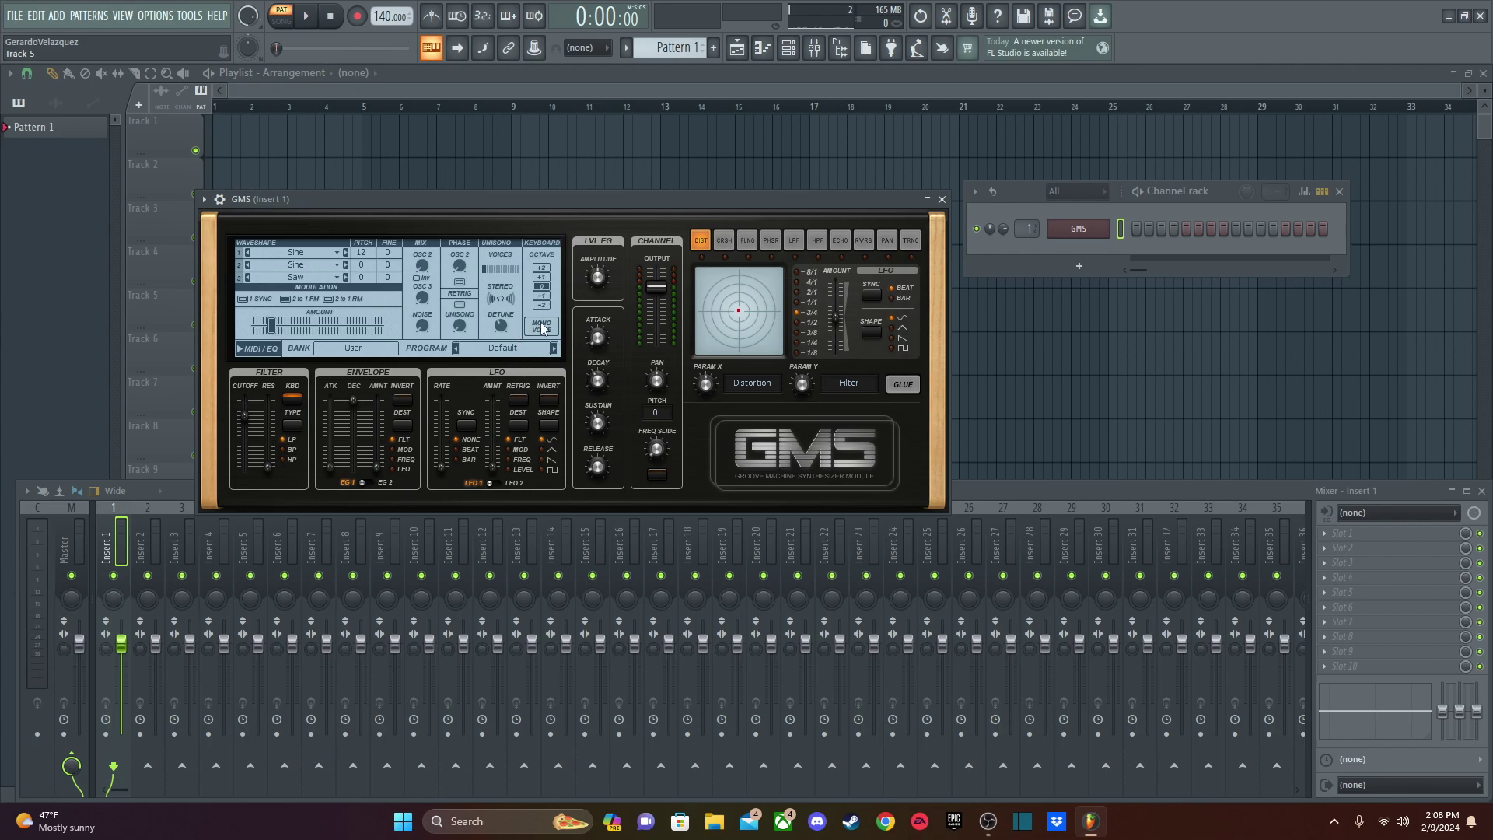
Set the unison voices to 4 and play high and low notes to hear the thickness.
key("t")
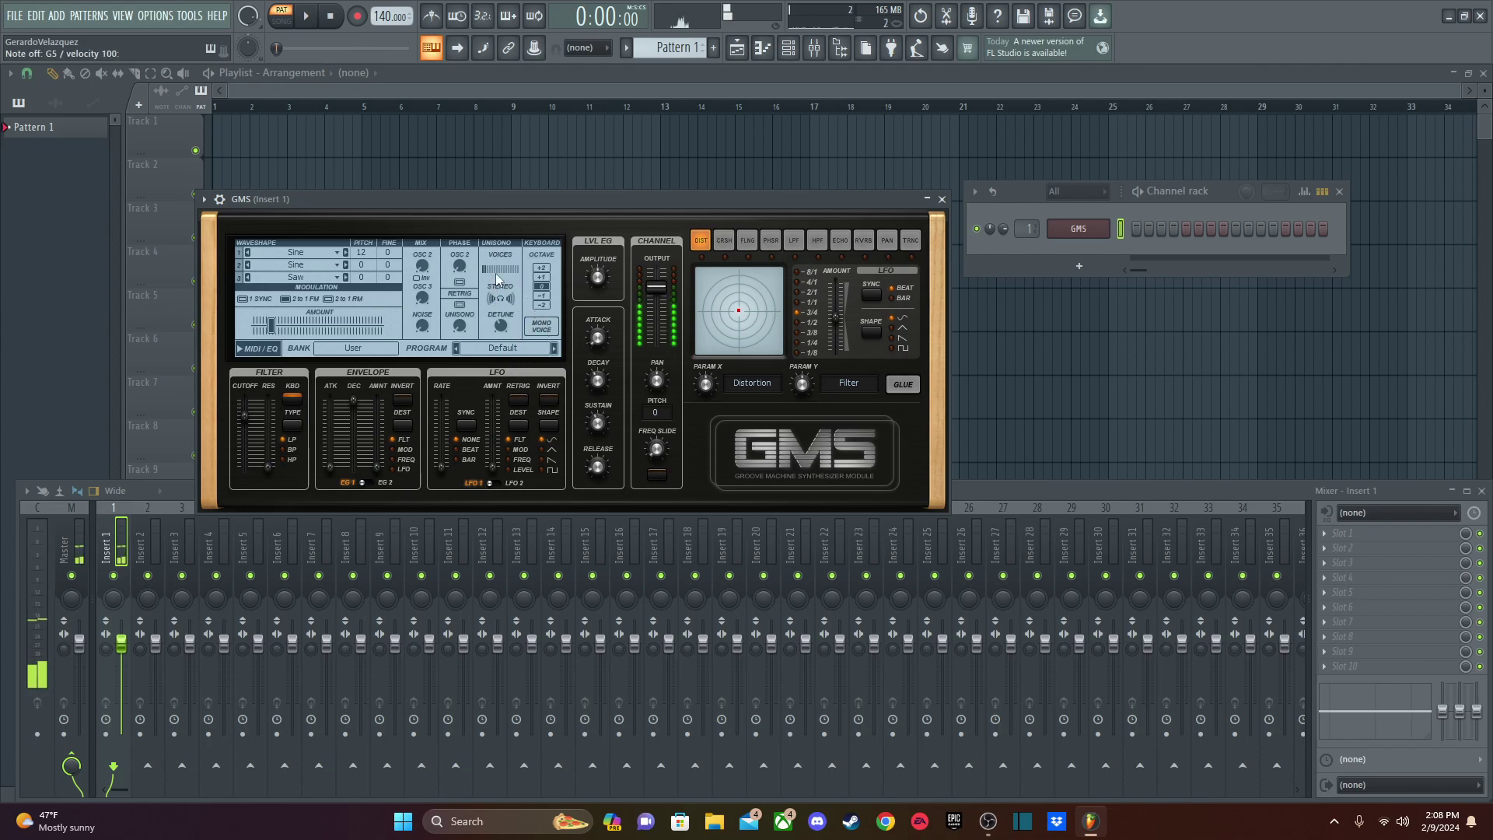
left_click_drag(500, 270, 508, 270)
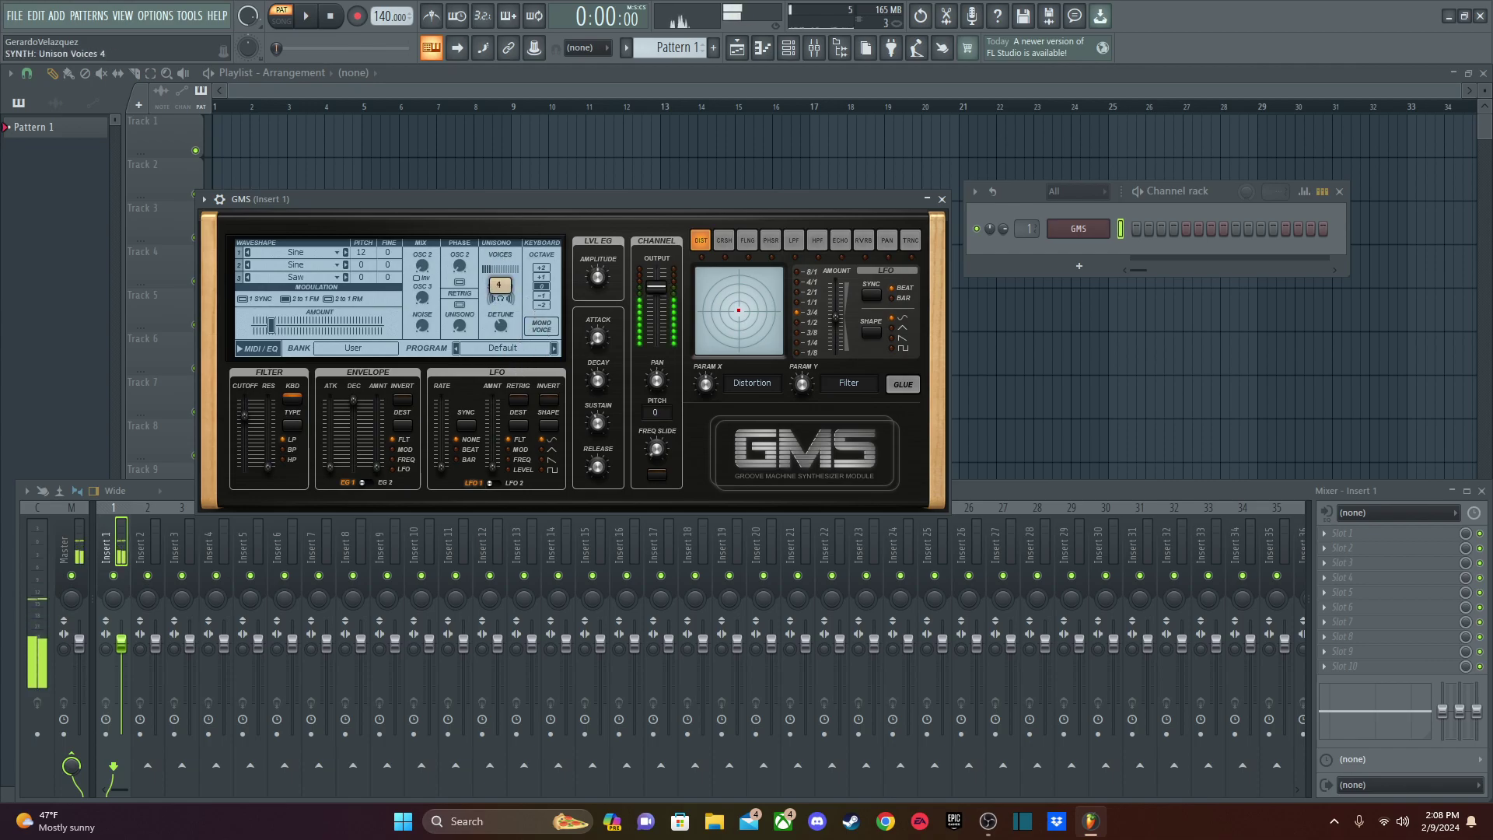
key("t")
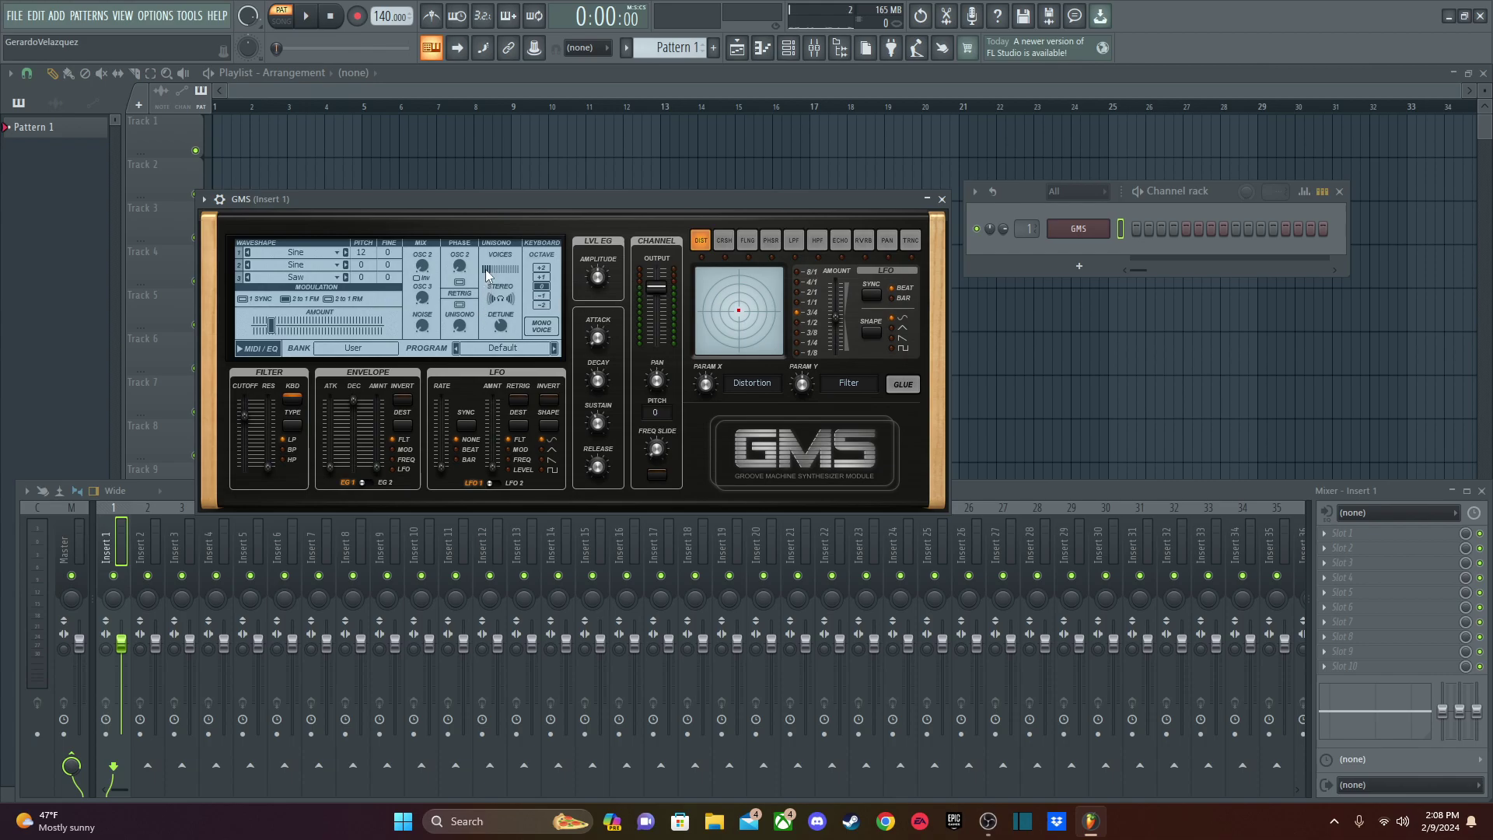
key("b")
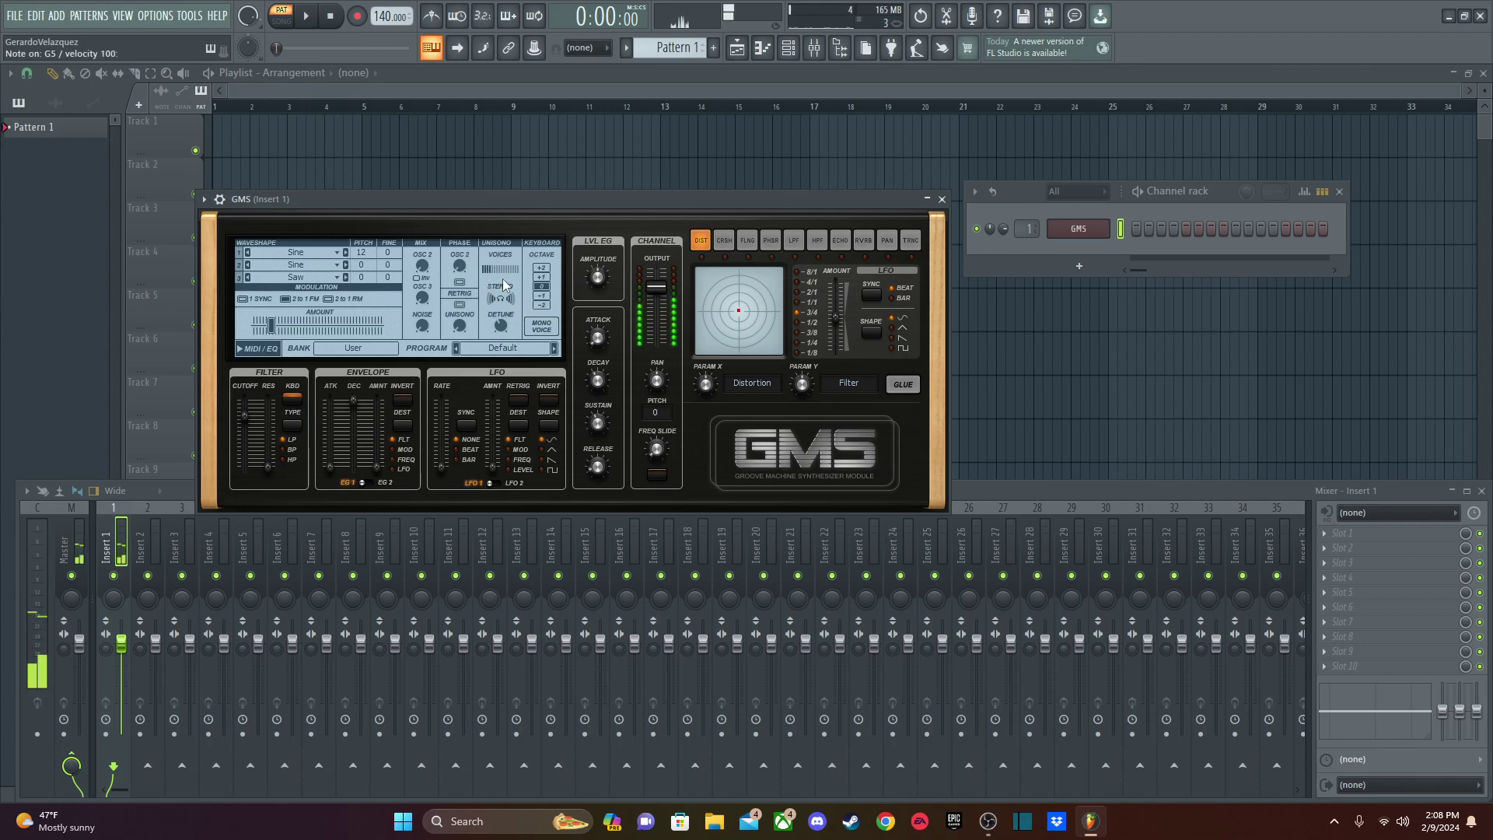
key("z")
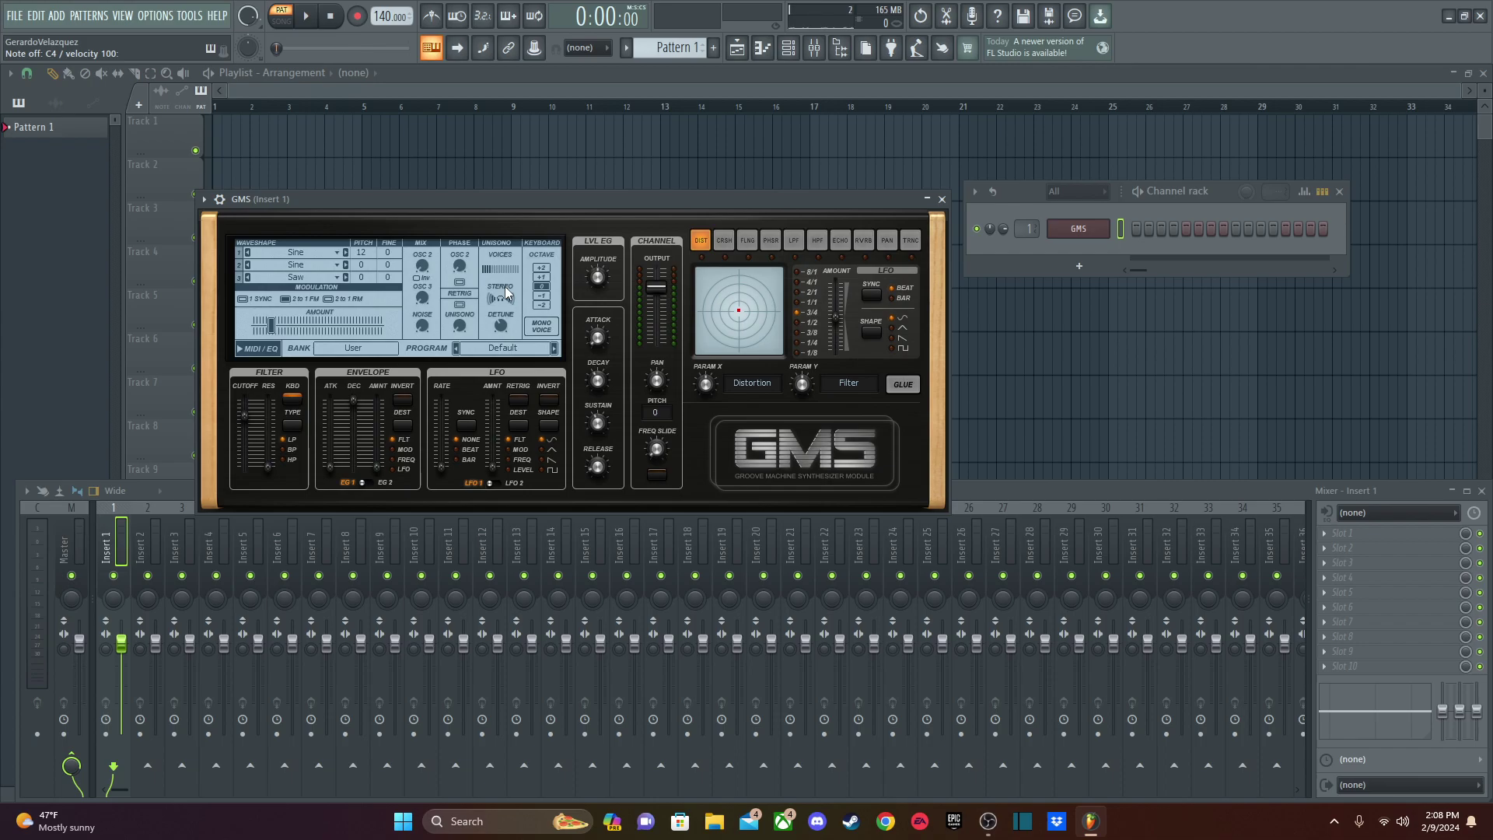
Compare unison voice counts of 1 and 2 with repeated notes, then readjust the voice count.
left_click_drag(502, 269, 503, 260)
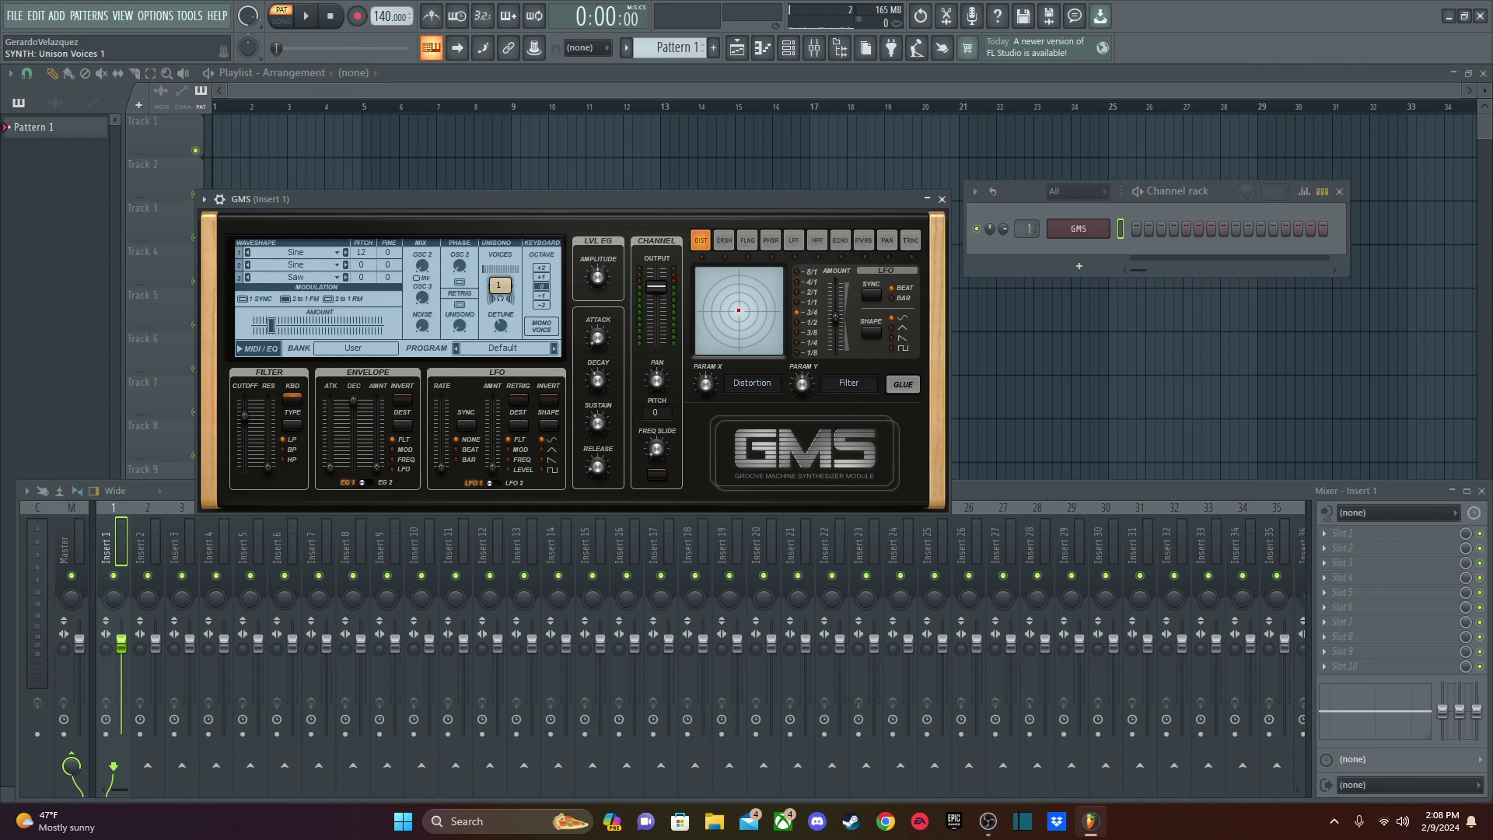
key("t")
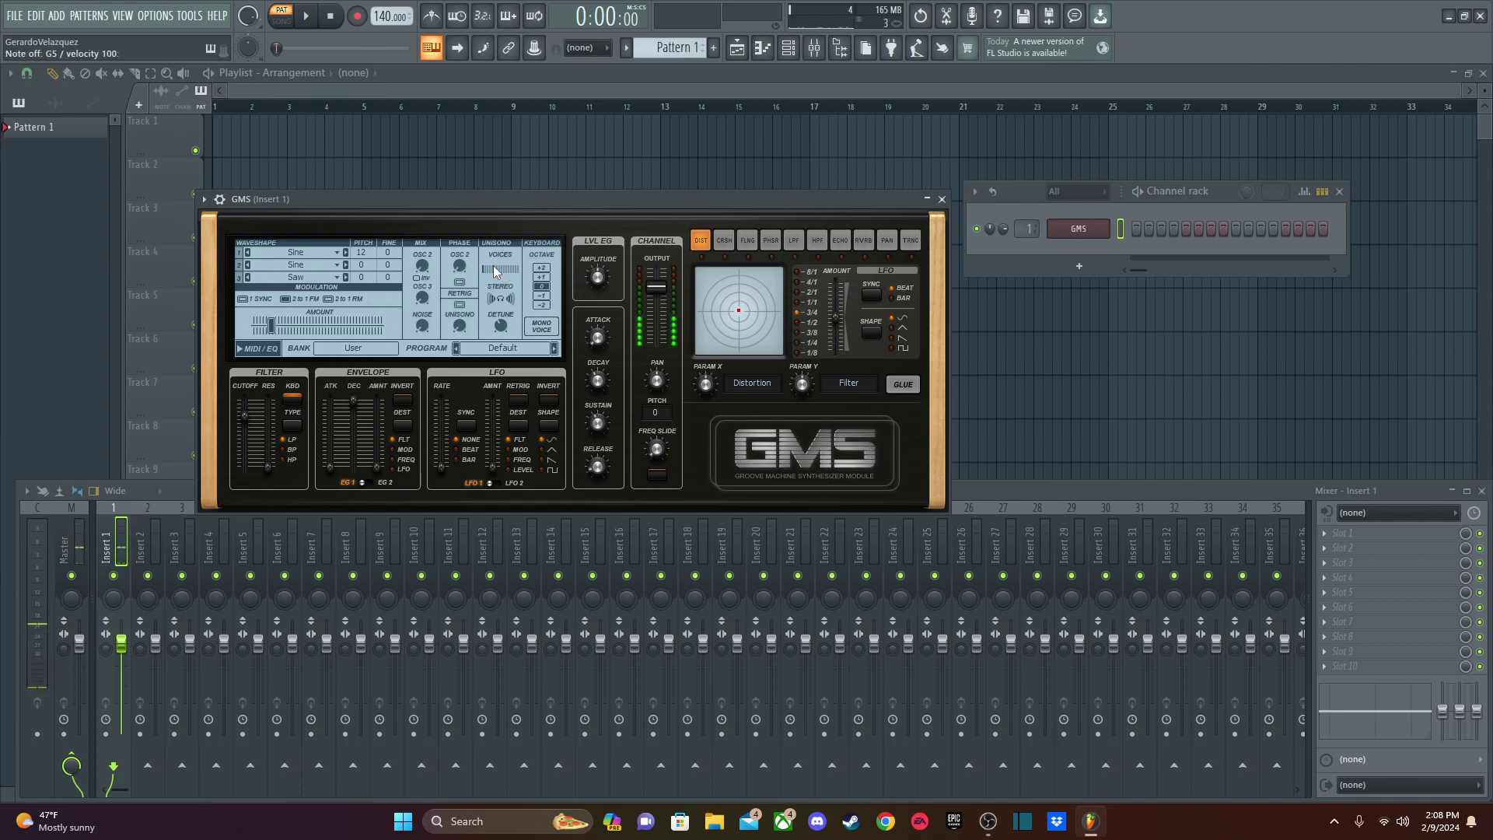
left_click_drag(502, 271, 502, 260)
key("t")
key("t")
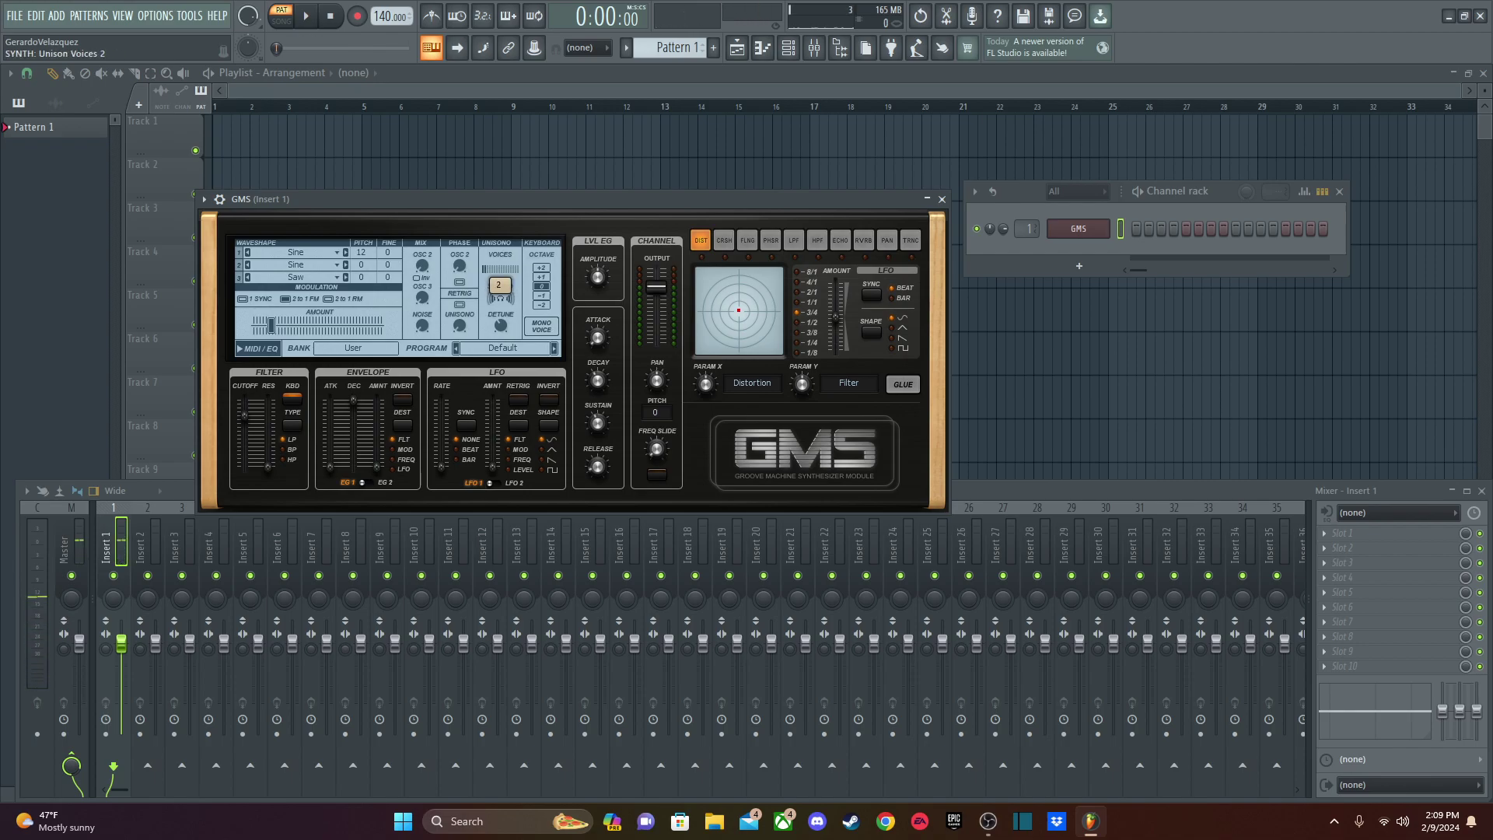
key("t")
key("t")
left_click_drag(498, 284, 502, 269)
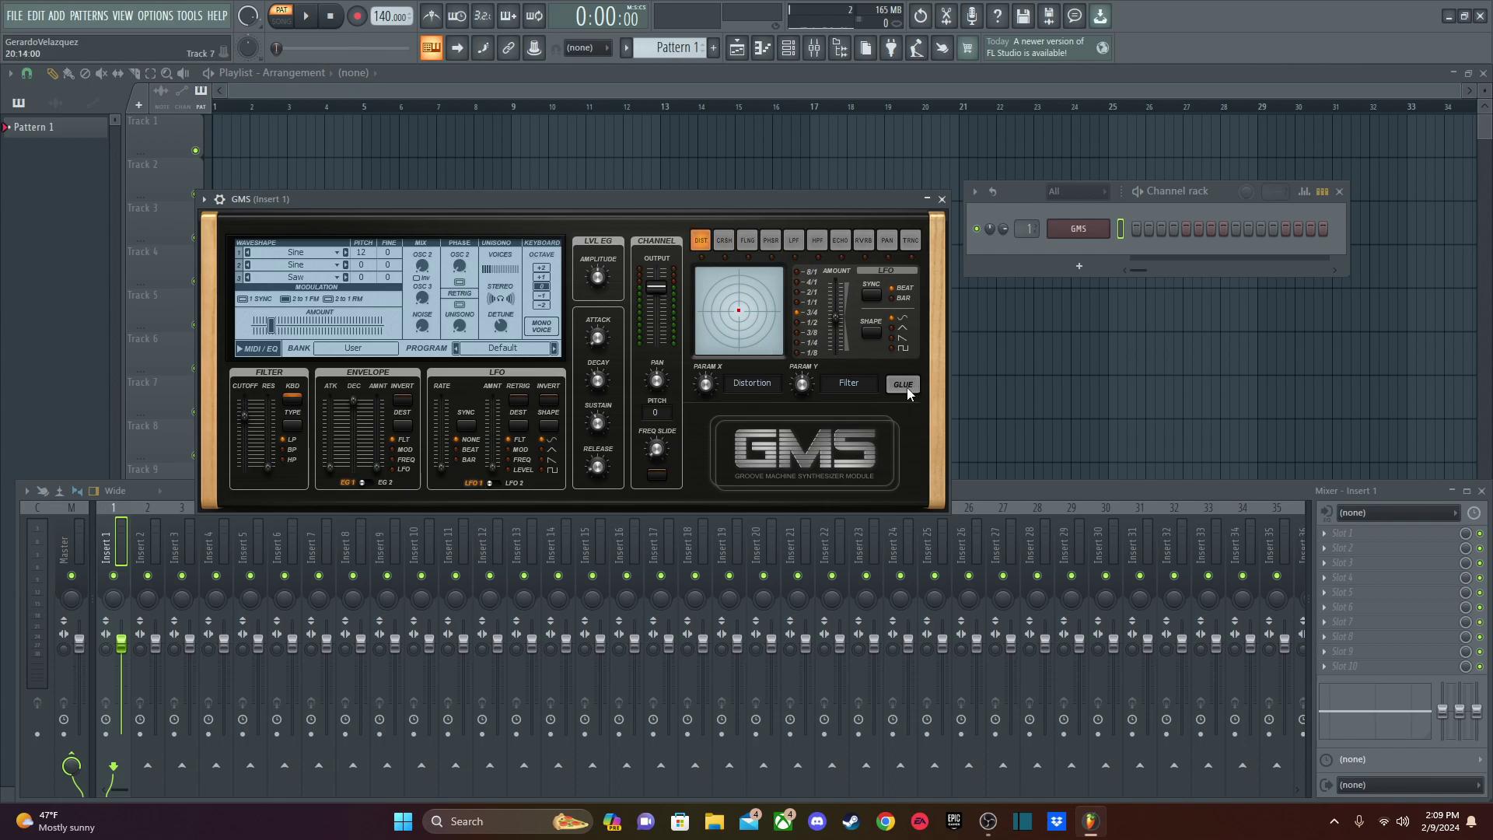
Turn on Glue for the reverb effect (RVRB) and lower its Feedback slightly while auditioning notes.
left_click(793, 241)
left_click(772, 242)
left_click(862, 243)
left_click(904, 385)
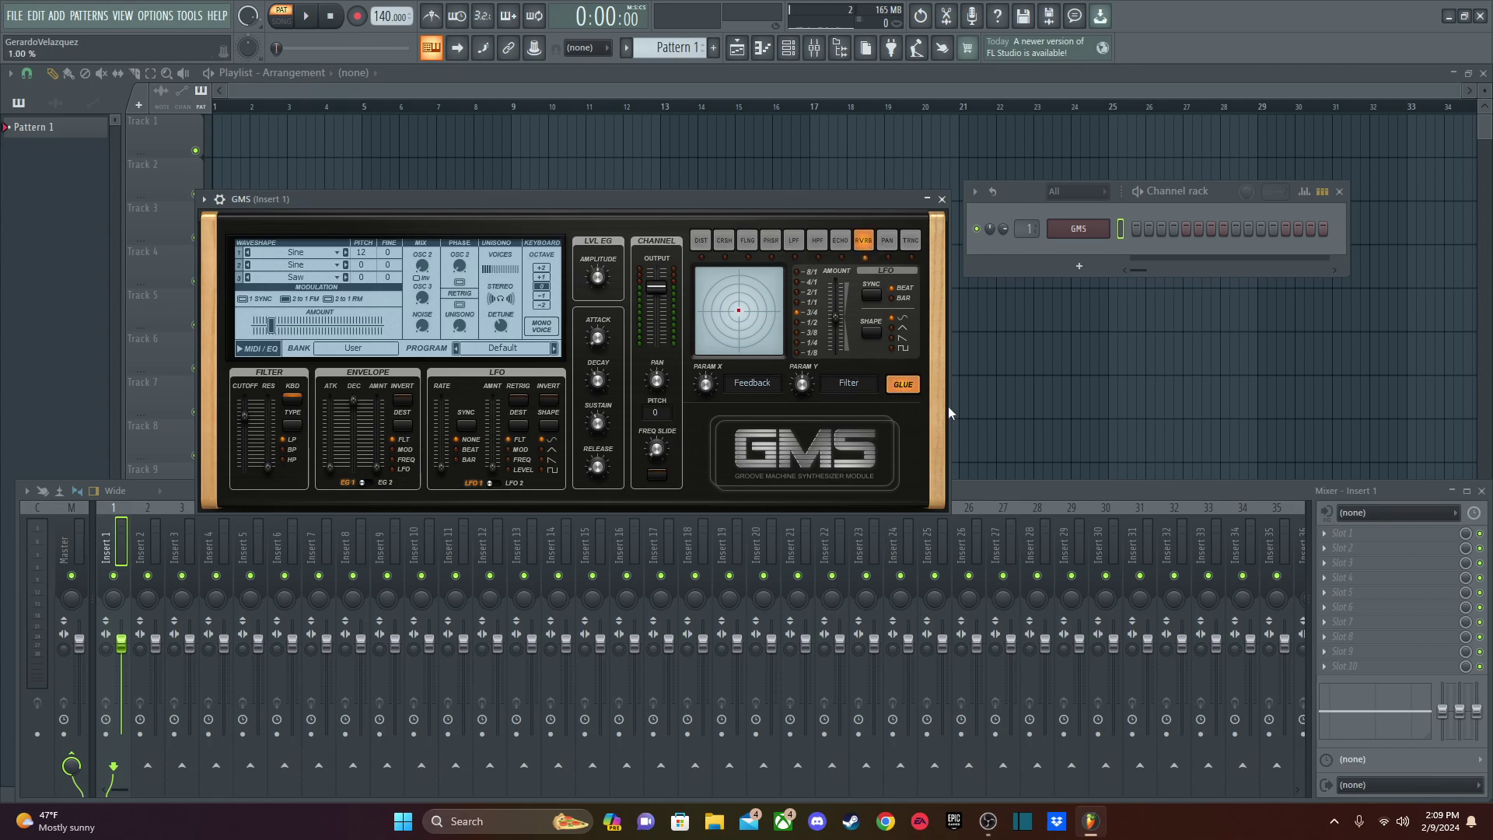
key("q")
key("t")
mouse_move(710, 383)
left_mouse_down()
mouse_move(709, 409)
mouse_move(709, 392)
left_mouse_up()
key("q")
key("b")
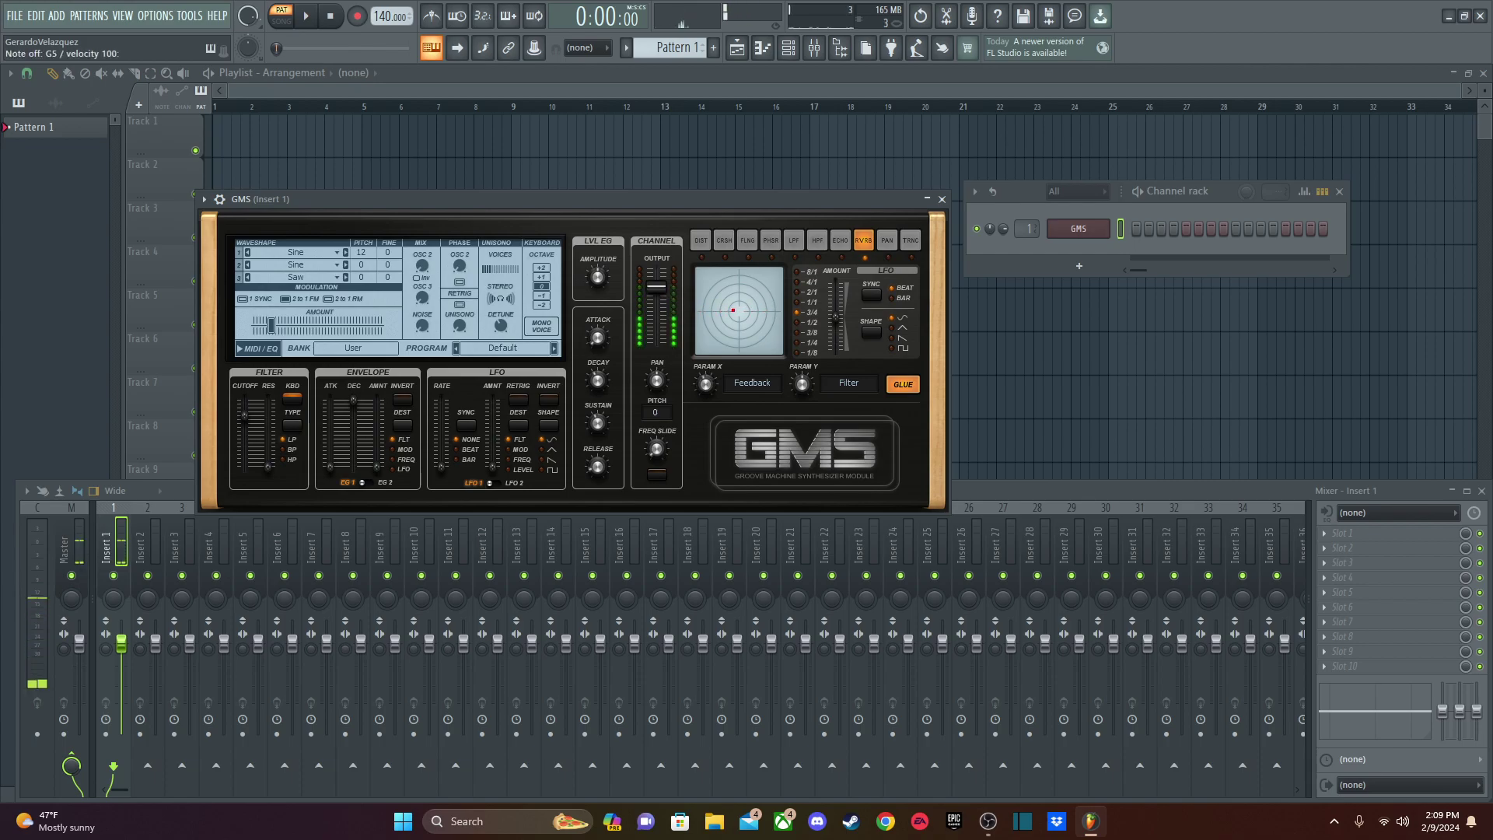
Raise the reverb's Filter parameter slightly and audition it with a repeated note.
mouse_move(804, 389)
left_mouse_down()
mouse_move(803, 370)
mouse_move(802, 403)
mouse_move(801, 374)
left_mouse_up()
key("t")
key("t")
key("t")
key("t")
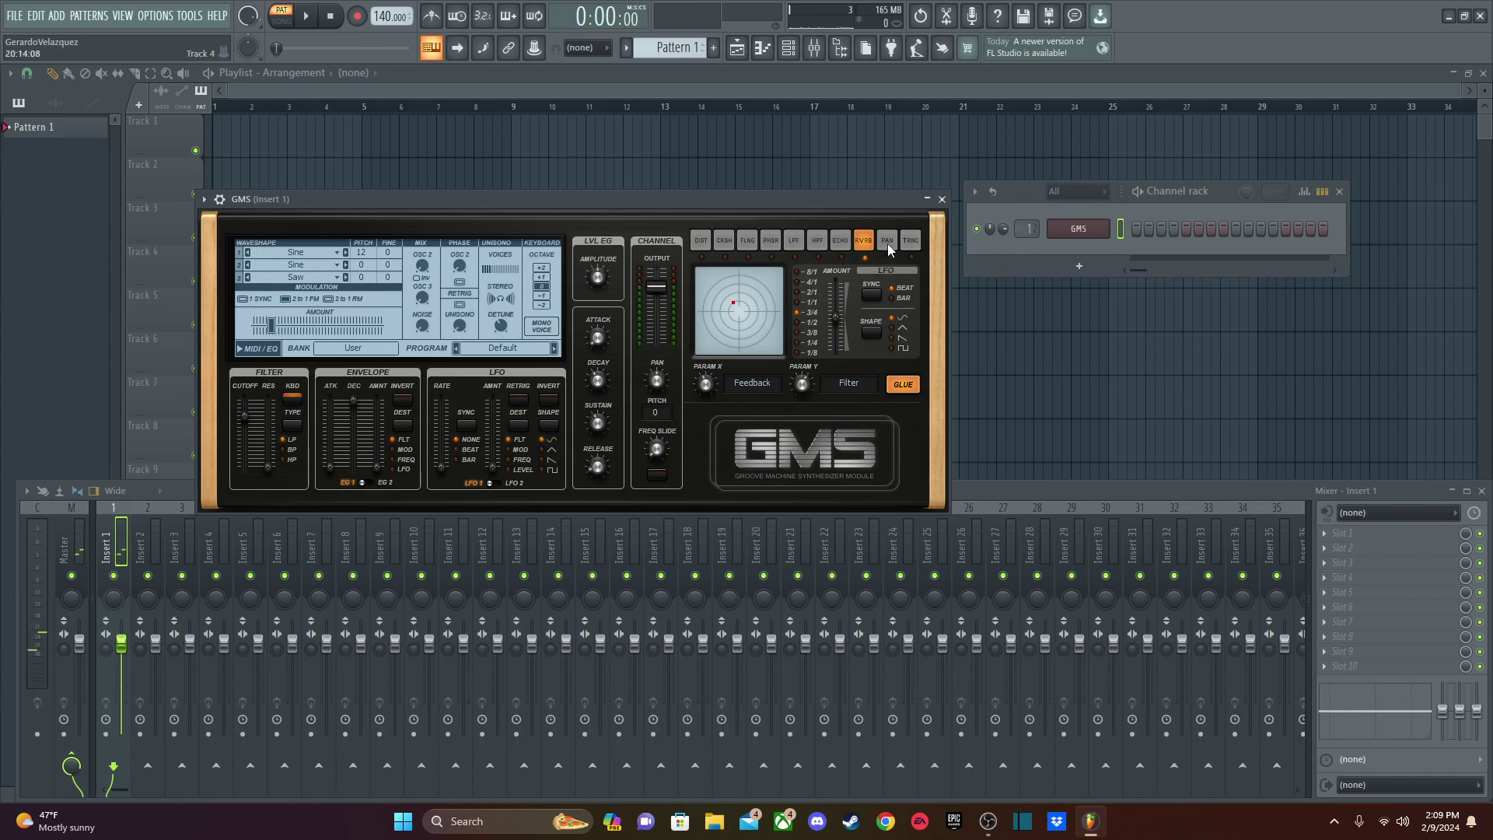
Turn on Glue for the echo effect and make a slight adjustment to its X parameter while playing notes.
left_click(846, 239)
left_click(904, 384)
key("z")
key("q")
mouse_move(708, 382)
left_mouse_down()
mouse_move(708, 412)
mouse_move(707, 377)
left_mouse_up()
key("q")
key("q")
Turn on Glue for the high-pass effect (HPF) and lower its Frequency while auditioning several notes.
left_click(816, 240)
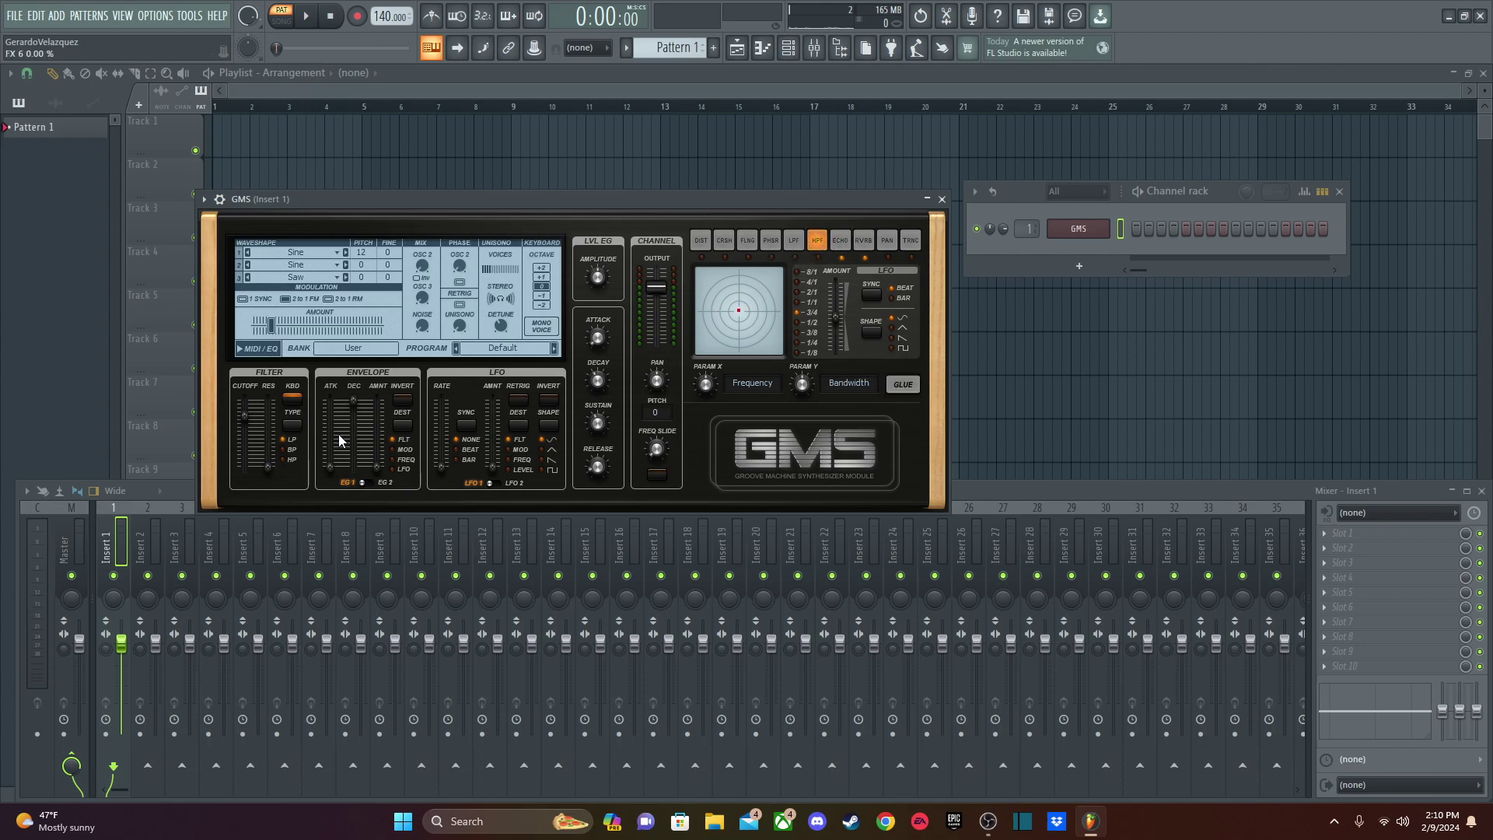
left_click(792, 243)
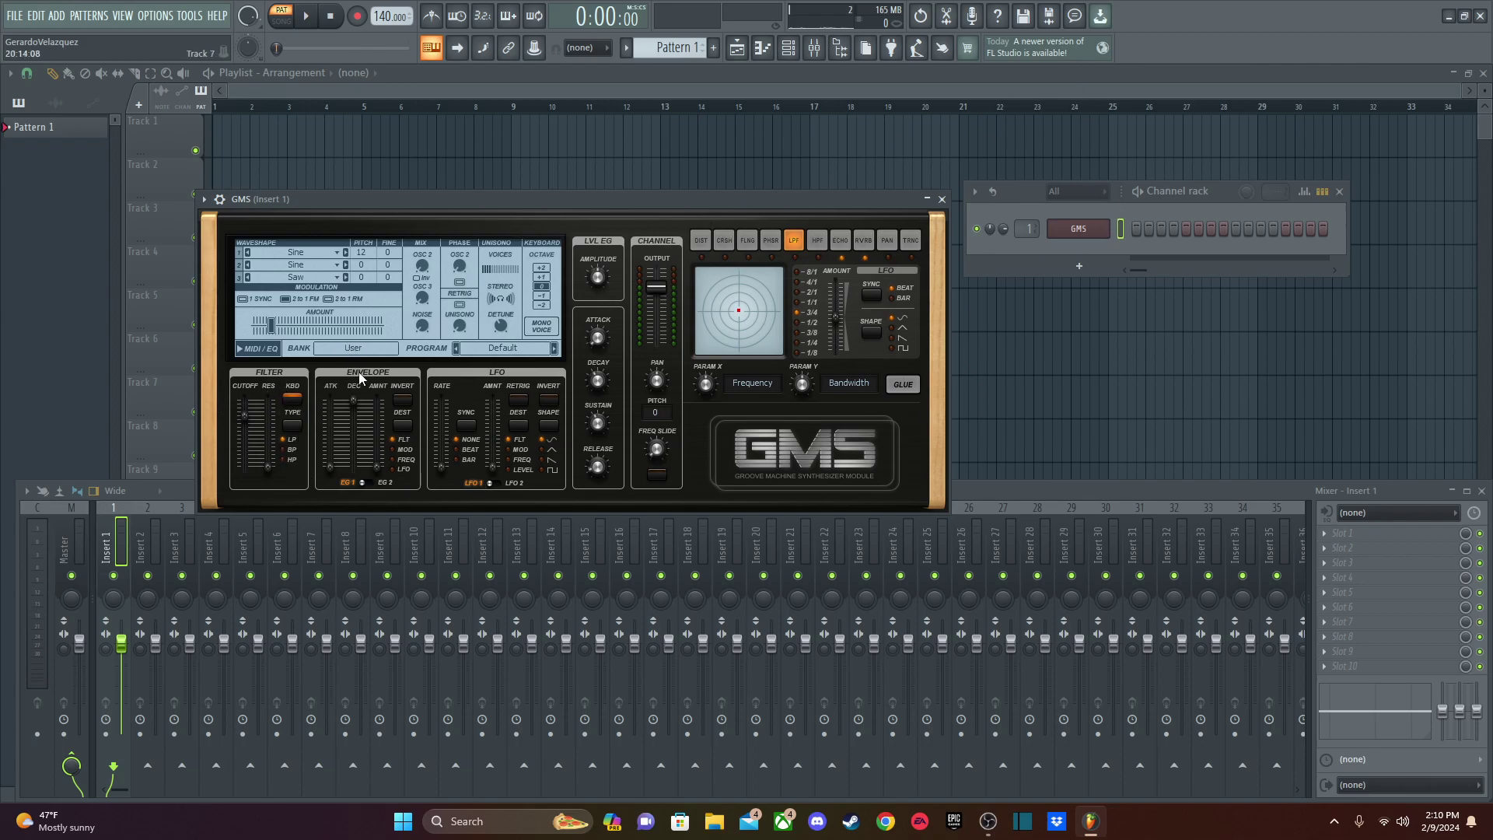
left_click(816, 241)
left_click(905, 386)
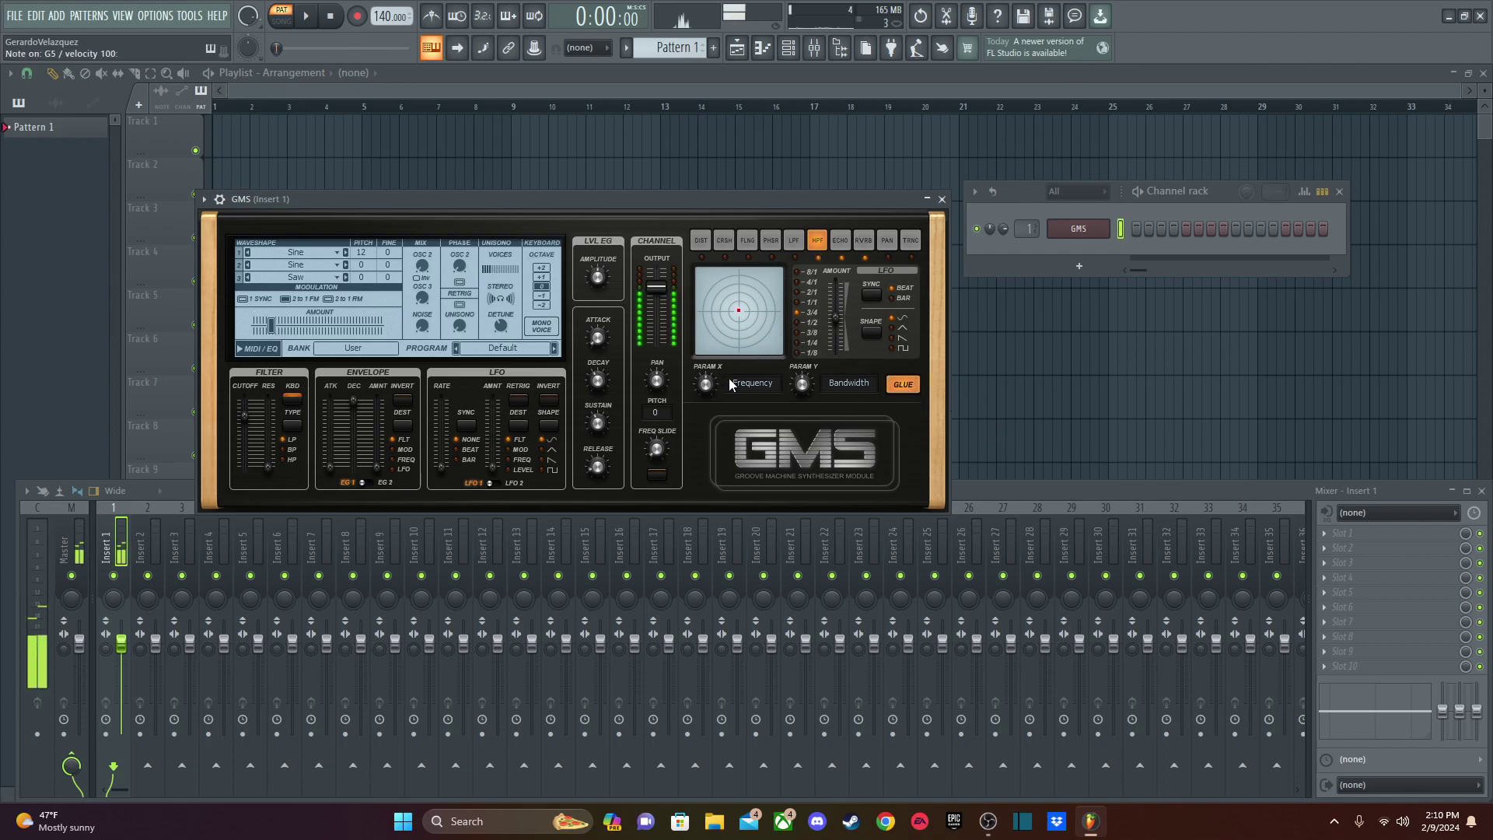
mouse_move(711, 389)
left_mouse_down()
mouse_move(711, 421)
mouse_move(708, 387)
left_mouse_up()
key("q")
key("q")
key("e")
Set the high-pass effect's Bandwidth to 0.88 % and play a few notes.
mouse_move(801, 384)
left_mouse_down()
mouse_move(801, 319)
mouse_move(802, 387)
mouse_move(802, 345)
mouse_move(799, 373)
left_mouse_up()
key("t")
key("q")
key("e")
key("t")
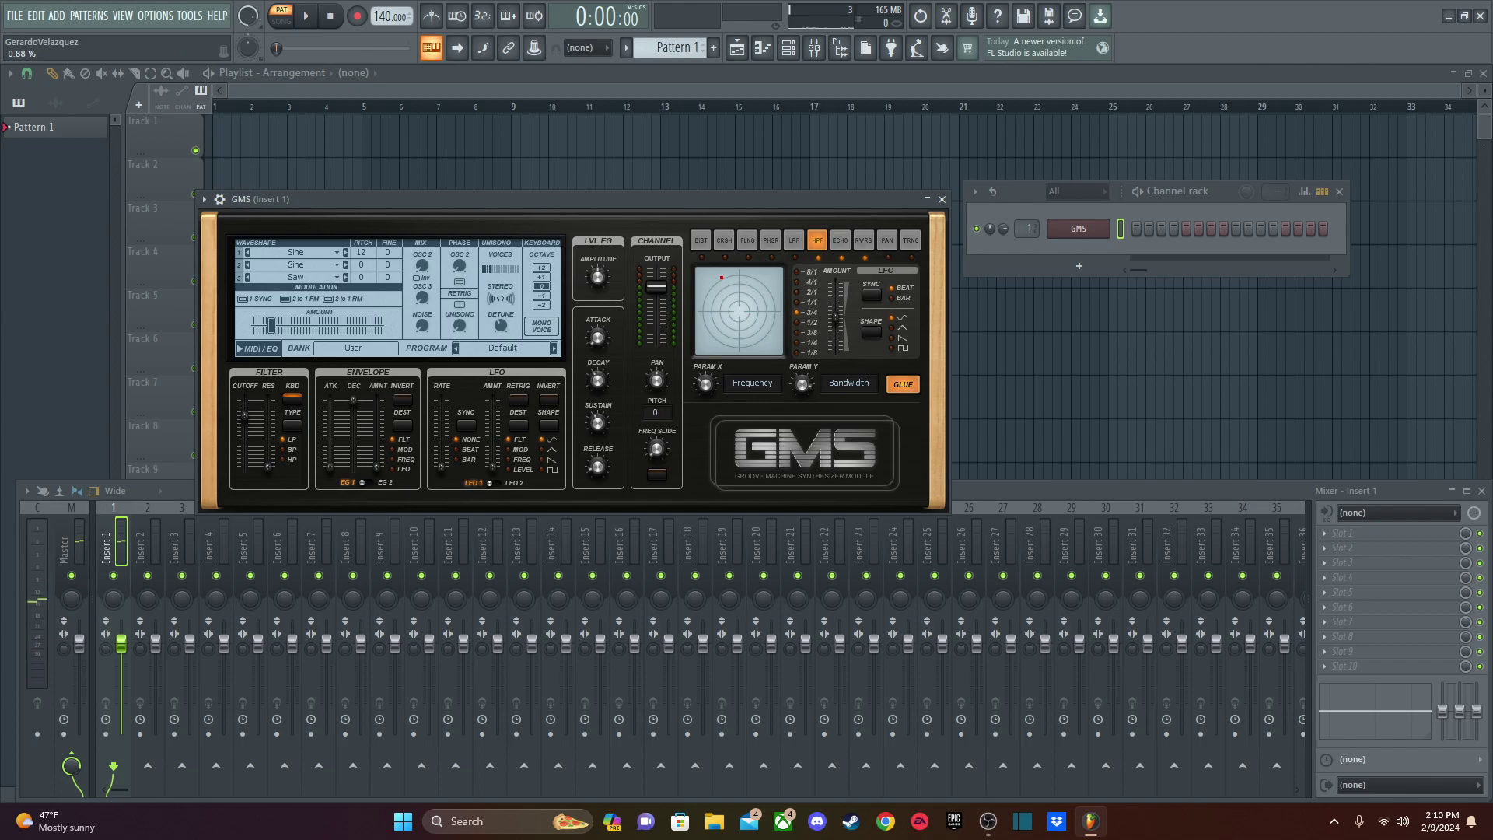
Audition the finished patch with low and high notes and move the GMS window lower over the mixer.
key("z")
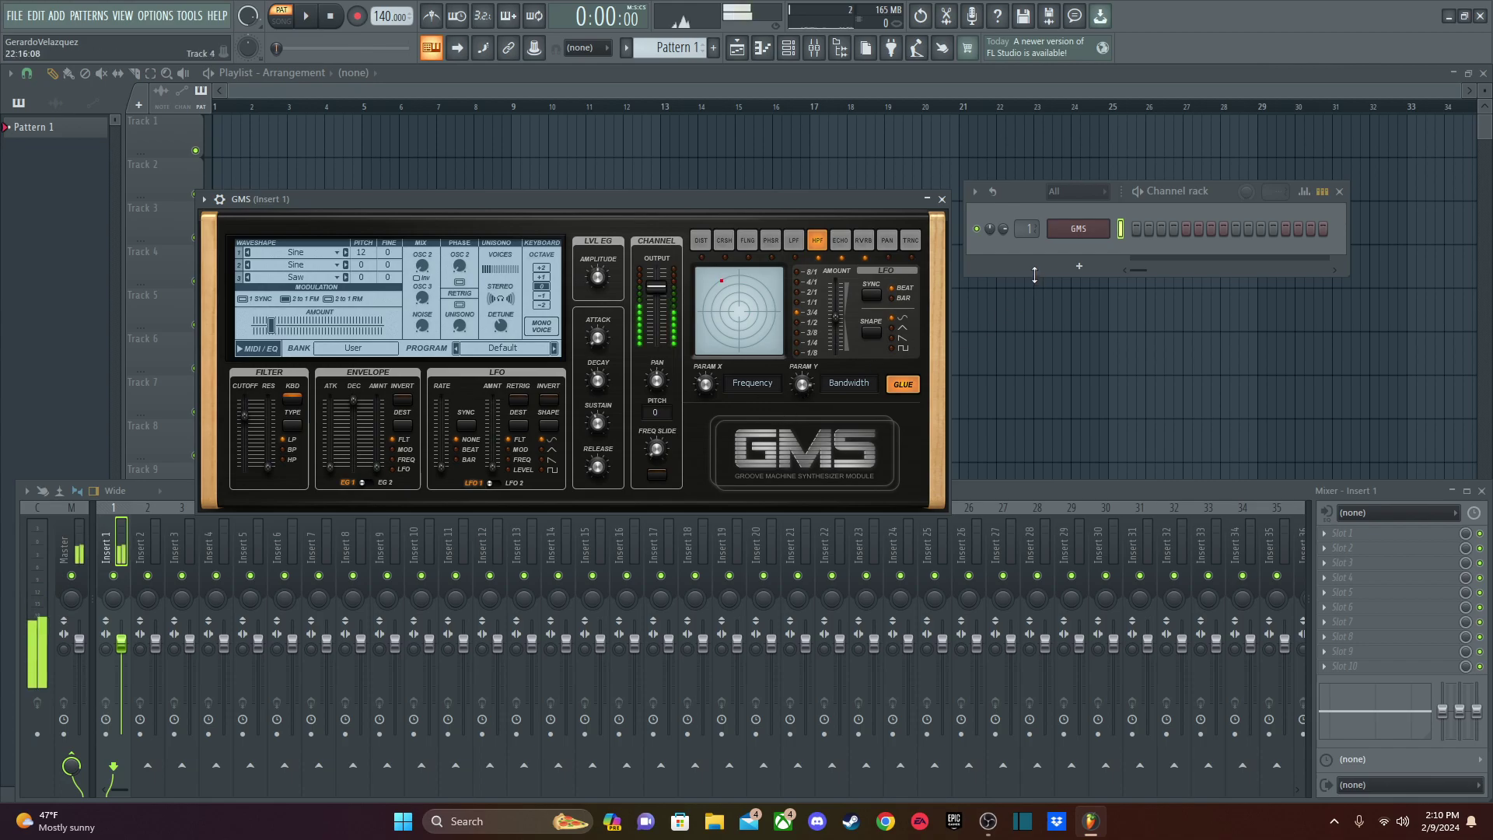
key("z")
key("c")
key("b")
key("w")
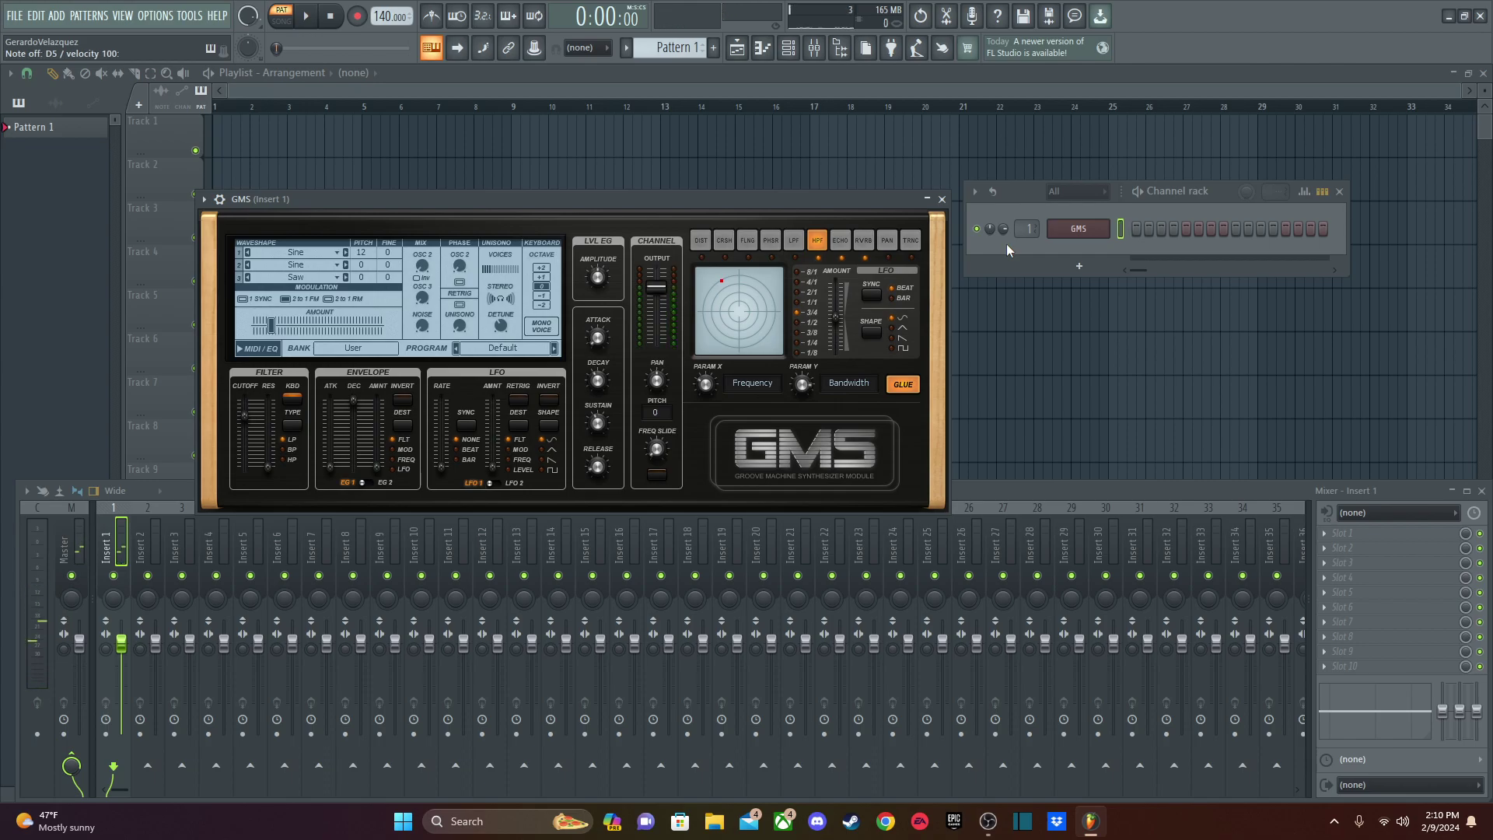
left_click_drag(645, 201, 749, 287)
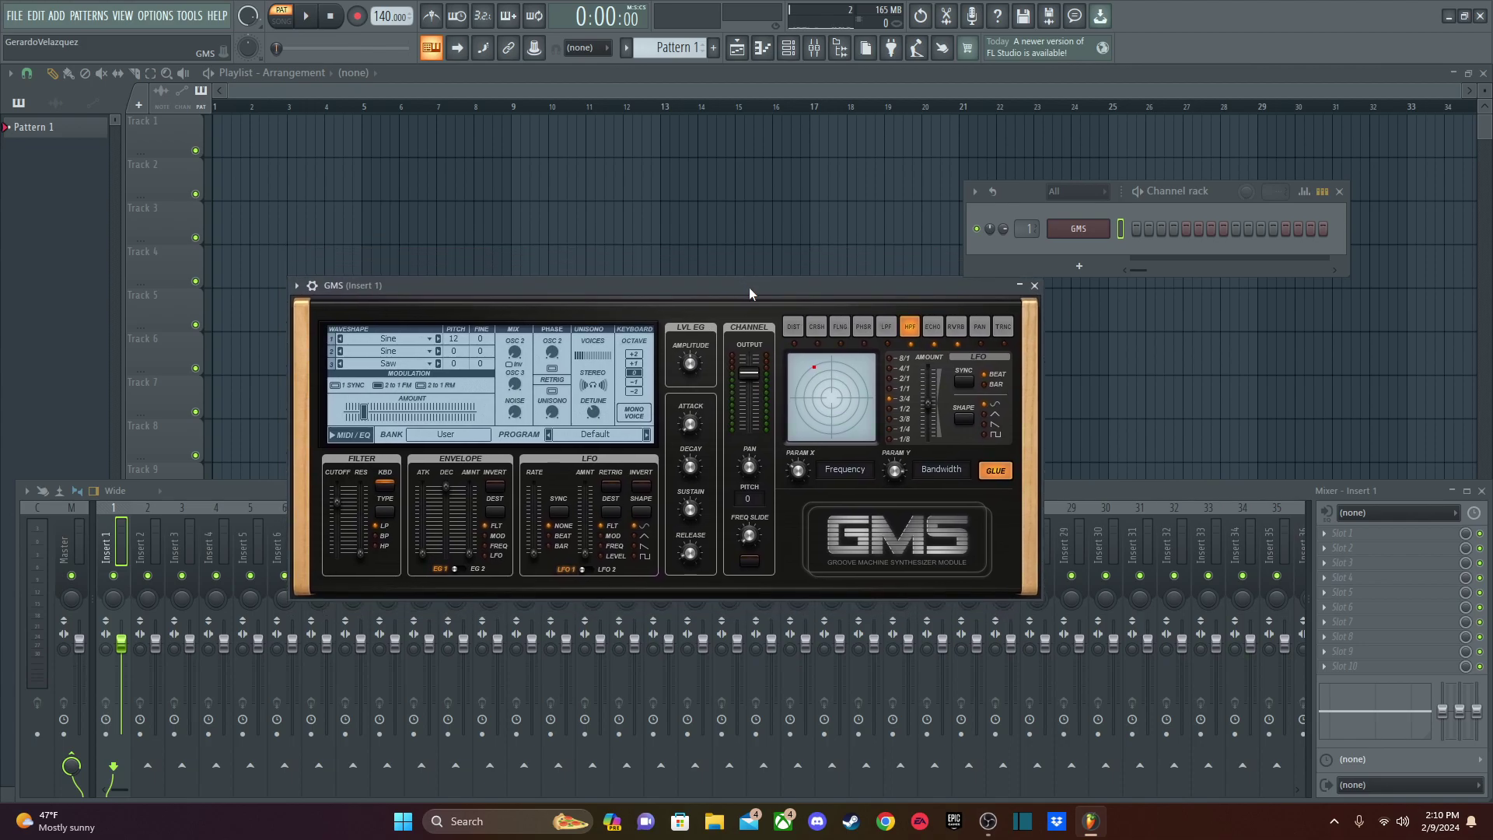